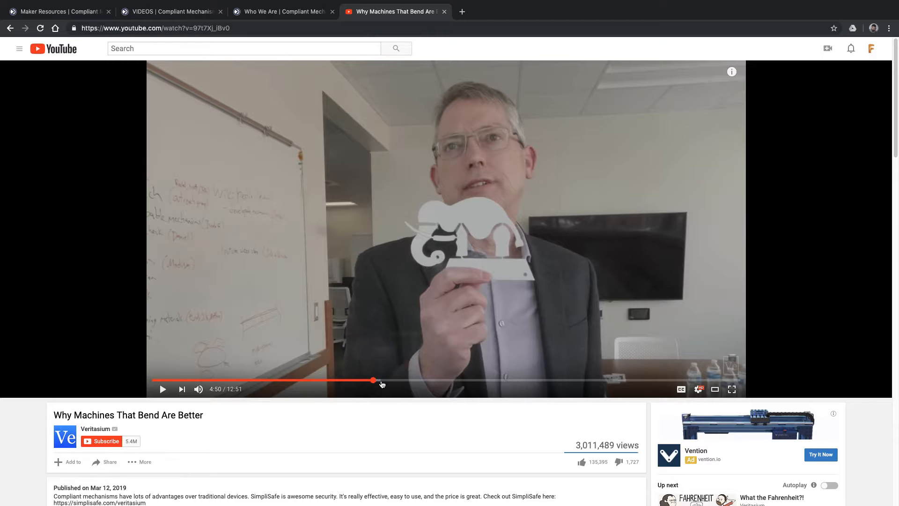
# Skim ahead through the Why Machines That Bend Are Better video to about 9:15, viewing the compliant mechanism demonstrations
pyautogui.click(373, 380)
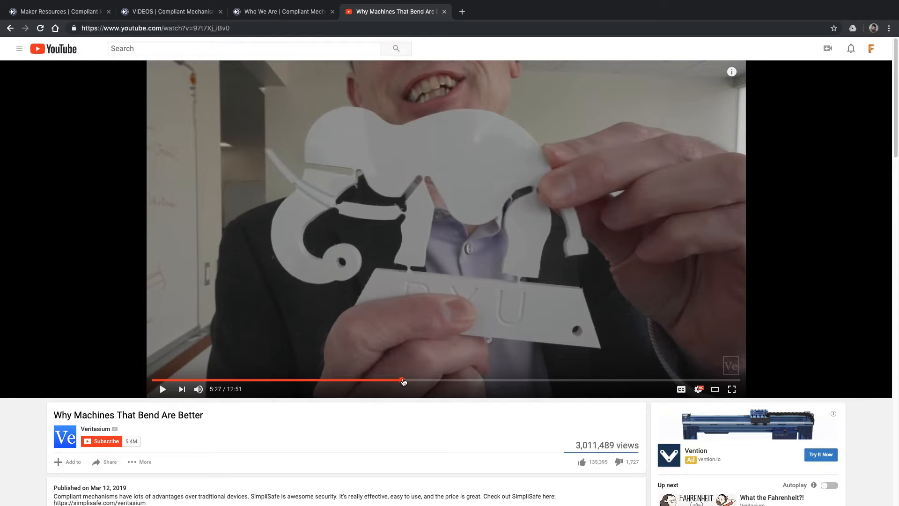
pyautogui.click(402, 380)
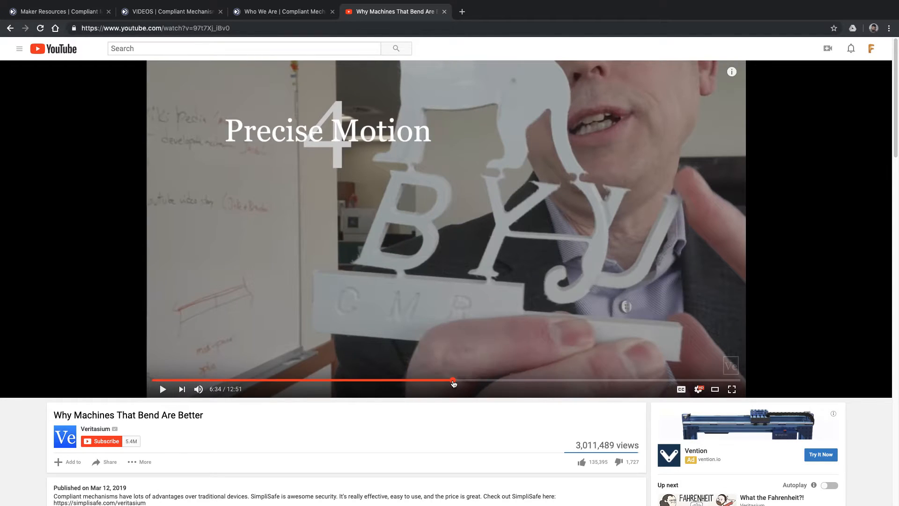
pyautogui.moveTo(452, 380); pyautogui.dragTo(552, 381)
pyautogui.click(575, 382)
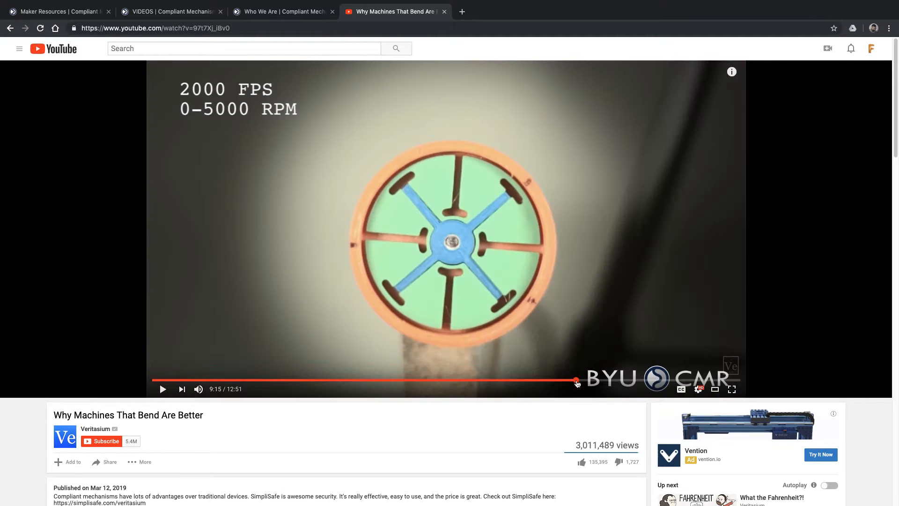
# Go to the Maker Resources page of the BYU Compliant Mechanisms Research site and open the "Wyrd" Elephant Compliant Mechanism
pyautogui.click(285, 15)
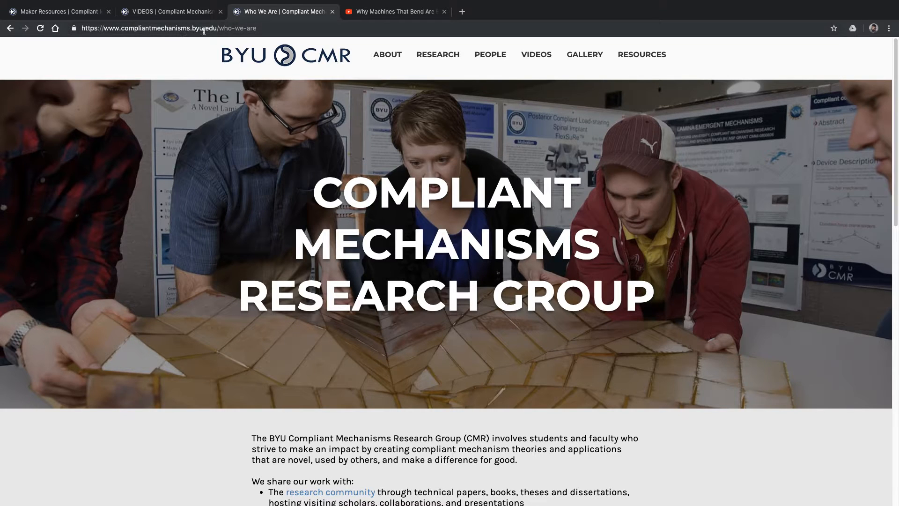
pyautogui.moveTo(383, 56)
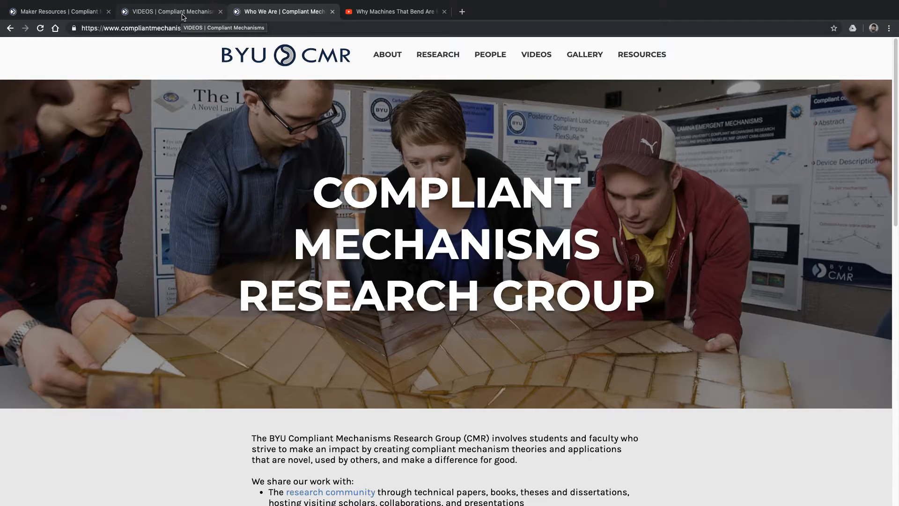
pyautogui.moveTo(624, 56)
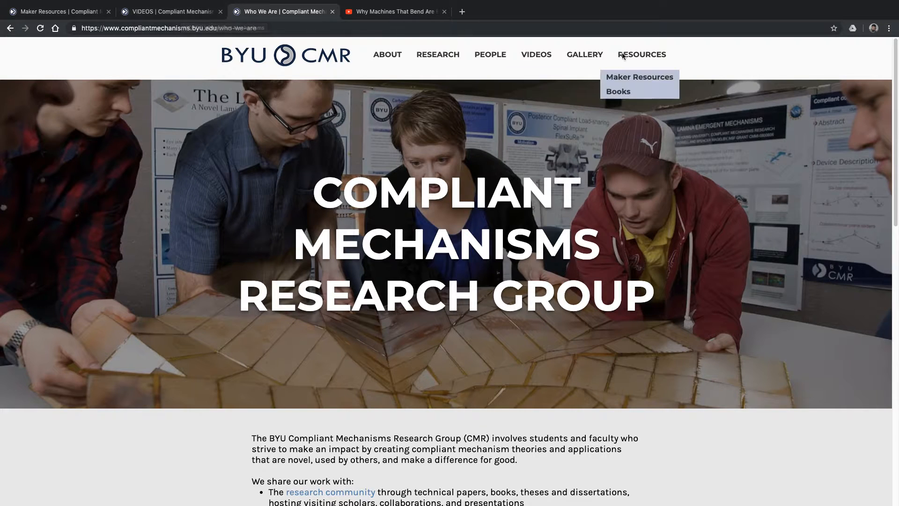
pyautogui.click(631, 83)
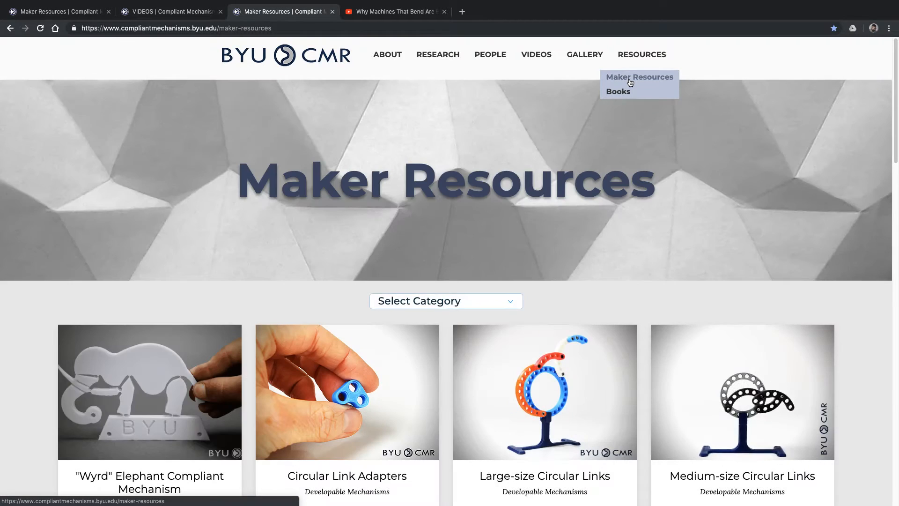
pyautogui.click(212, 397)
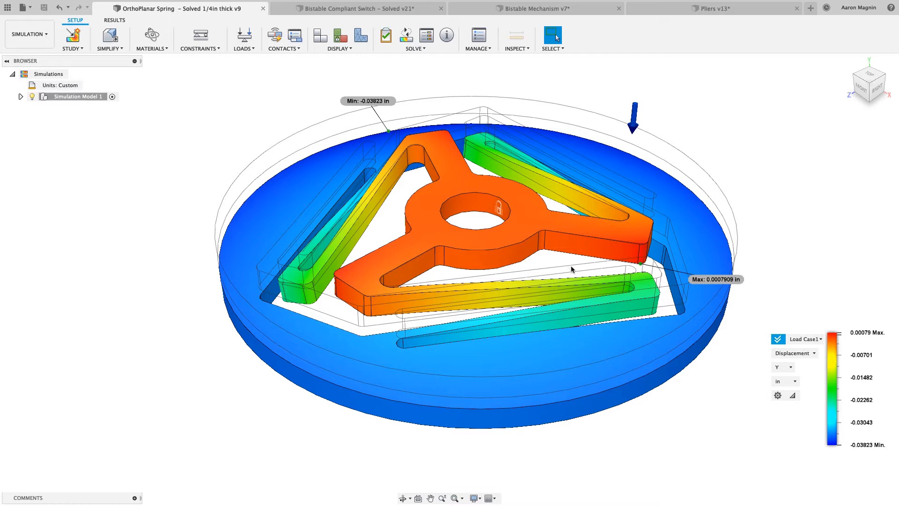
# Switch to Fusion 360, create a new design and start inserting a DXF on the horizontal XZ plane
pyautogui.click(810, 8)
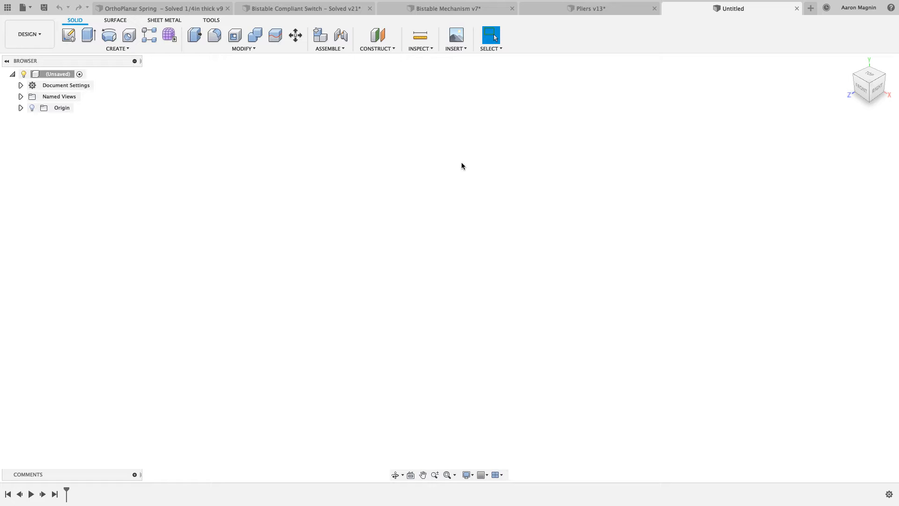
pyautogui.click(460, 51)
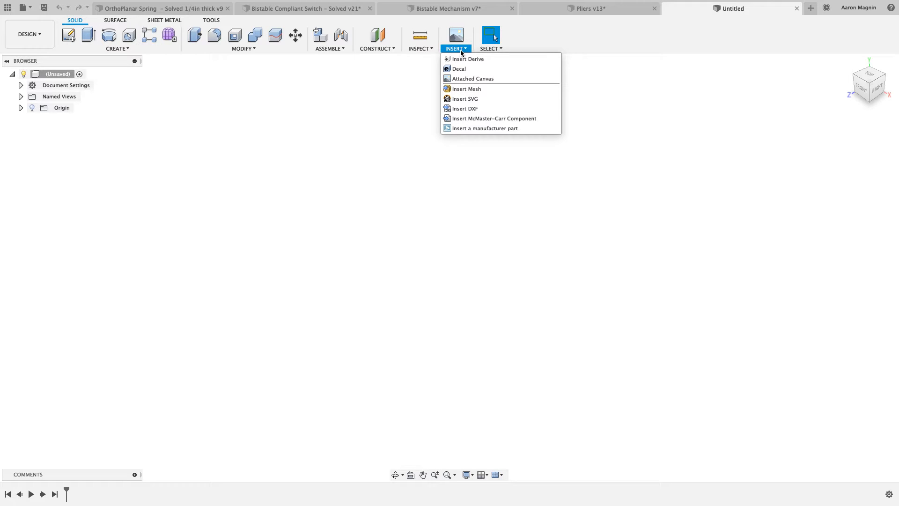
pyautogui.click(464, 110)
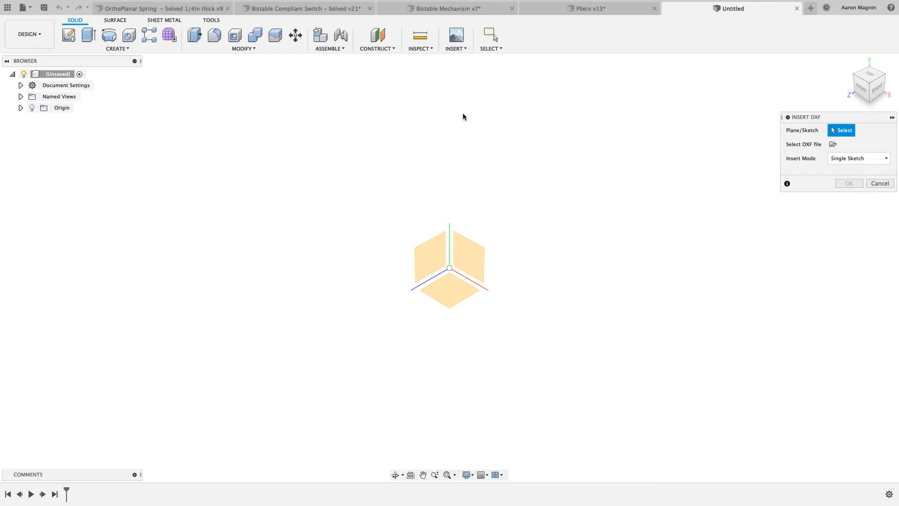
pyautogui.click(442, 296)
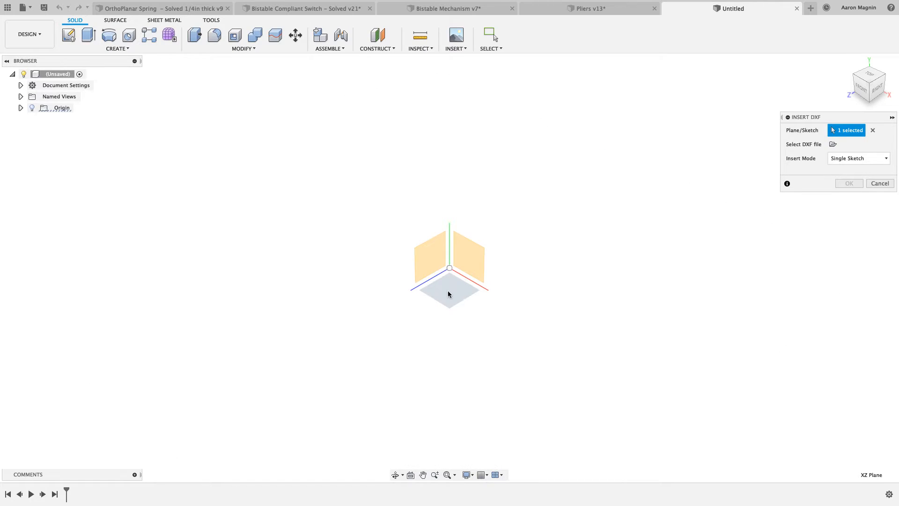
# Load Elephant.dxf from the Desktop as the DXF file to insert
pyautogui.click(832, 145)
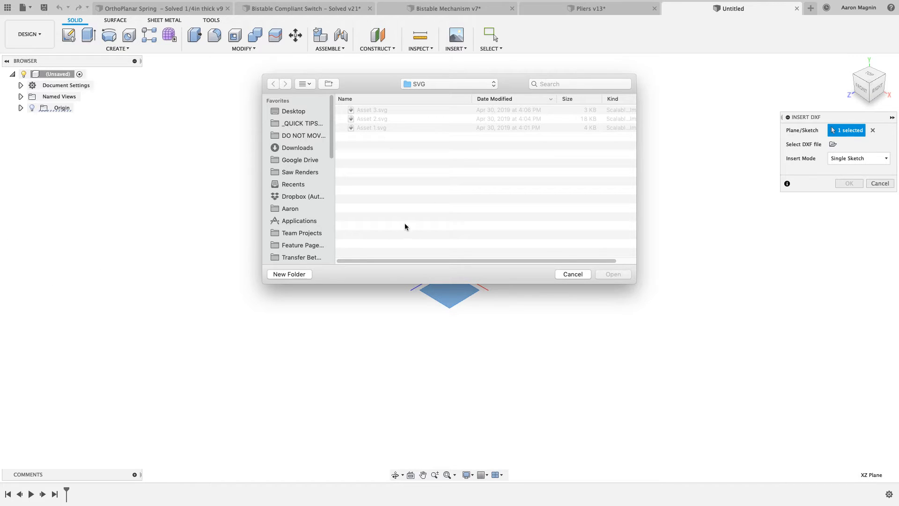
pyautogui.press('super+d')
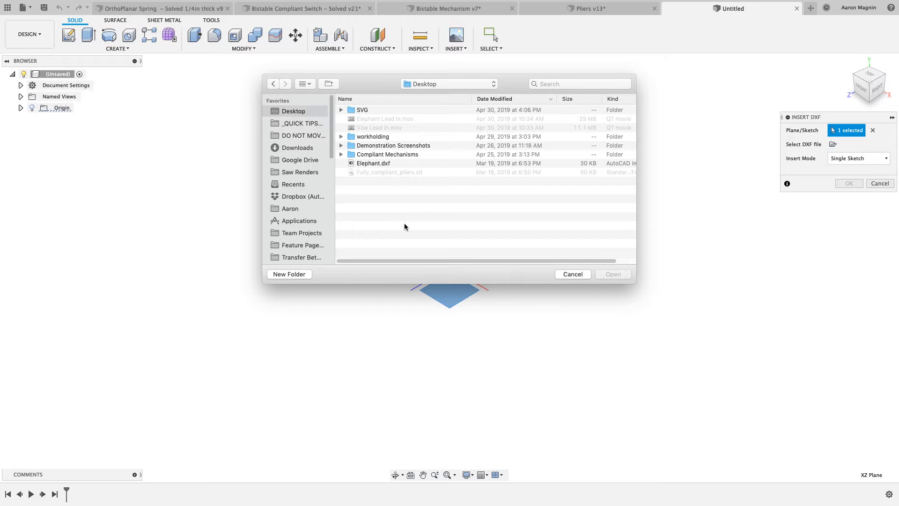
pyautogui.click(341, 154)
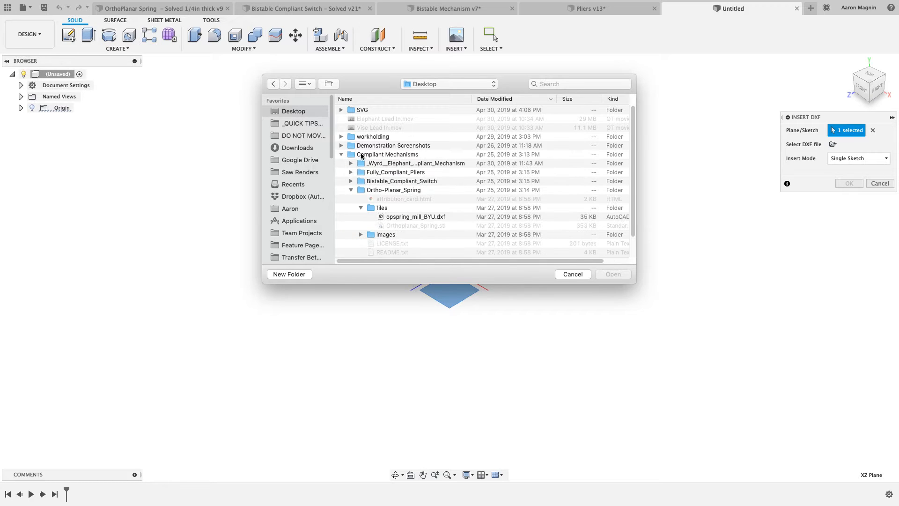
pyautogui.click(351, 191)
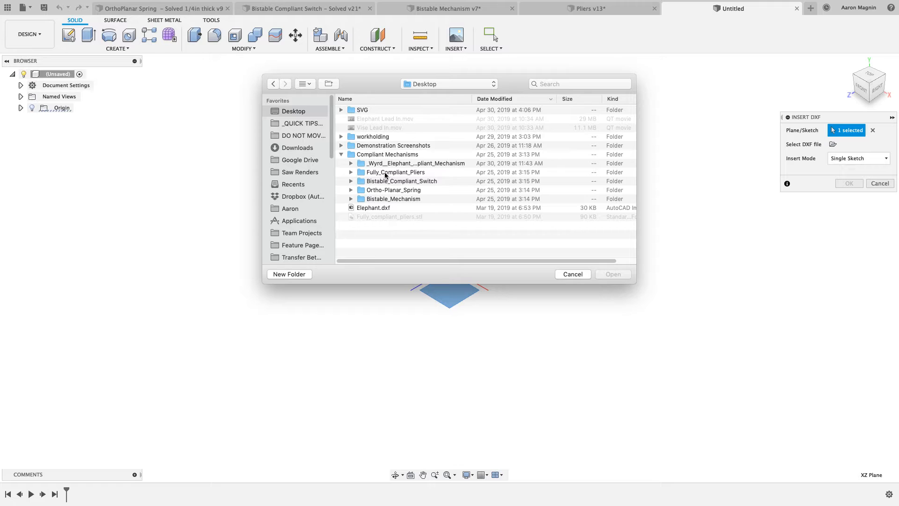
pyautogui.click(341, 155)
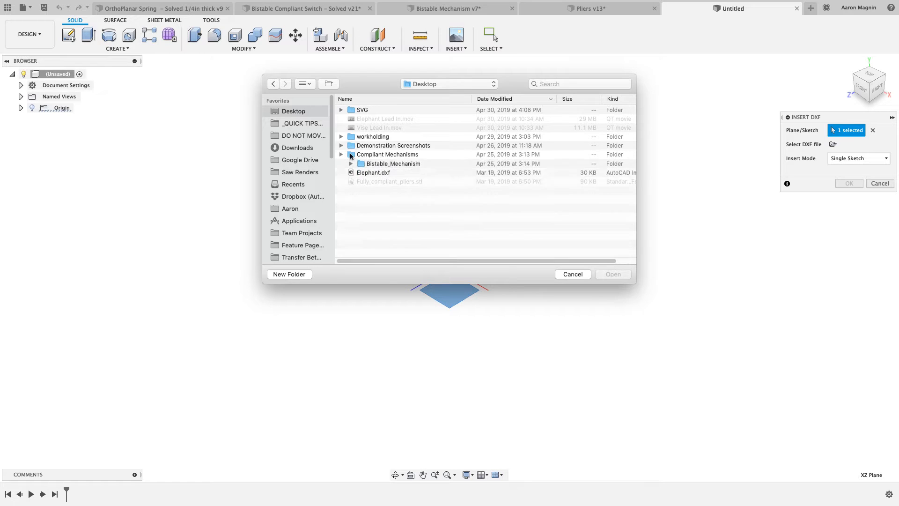
pyautogui.click(368, 164)
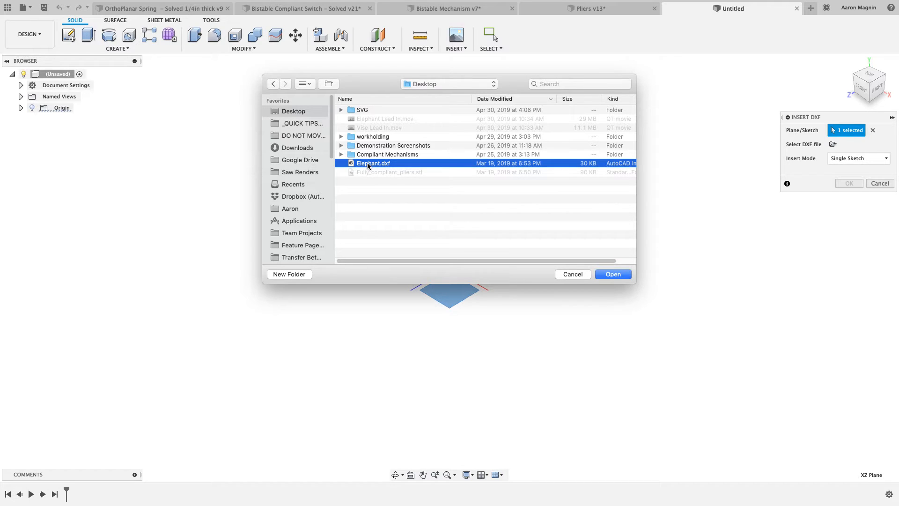
pyautogui.click(615, 277)
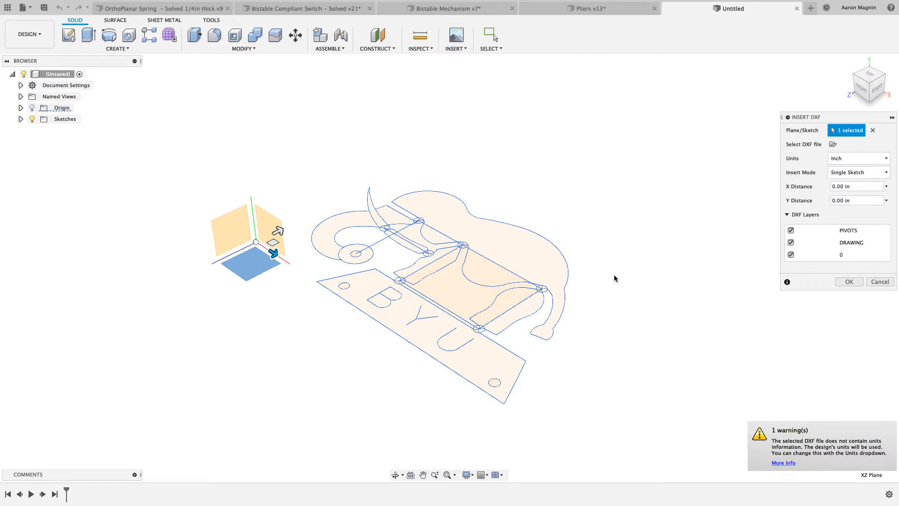
# Exclude the PIVOTS layer, keep the DRAWING and 0 layers, and insert the elephant DXF
pyautogui.keyDown('shift'); pyautogui.moveTo(613, 274); pyautogui.dragTo(654, 294, button='middle'); pyautogui.keyUp('shift')
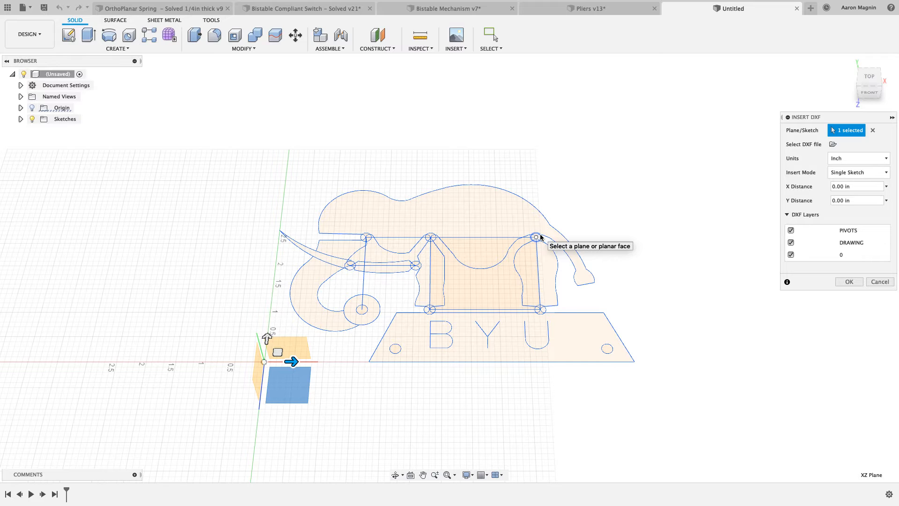
pyautogui.click(790, 230)
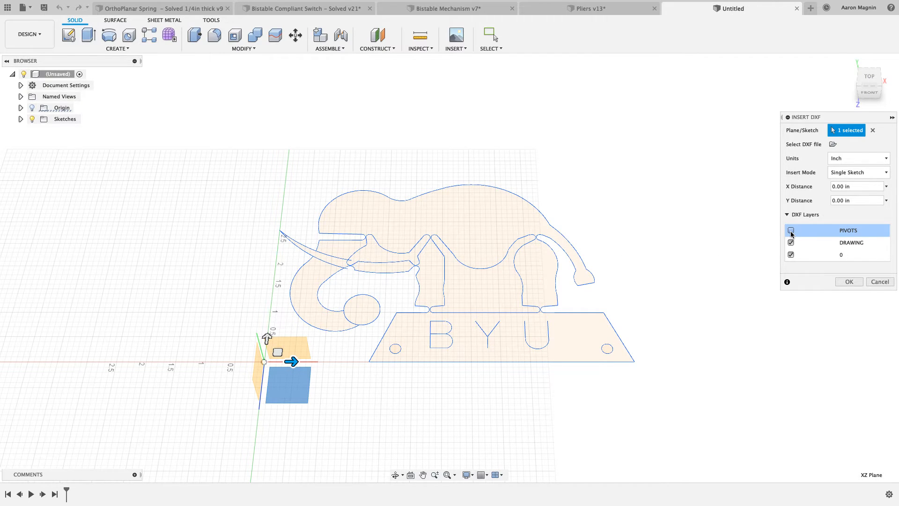
pyautogui.click(790, 255)
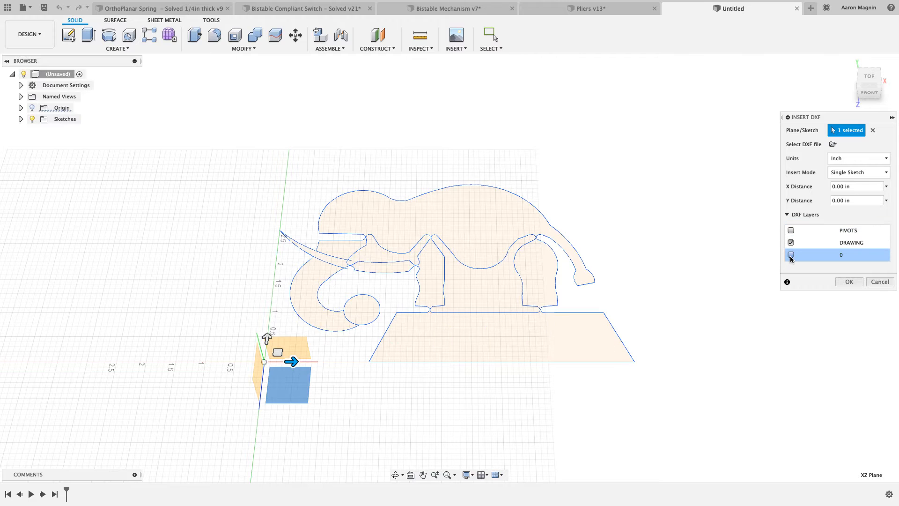
pyautogui.click(791, 255)
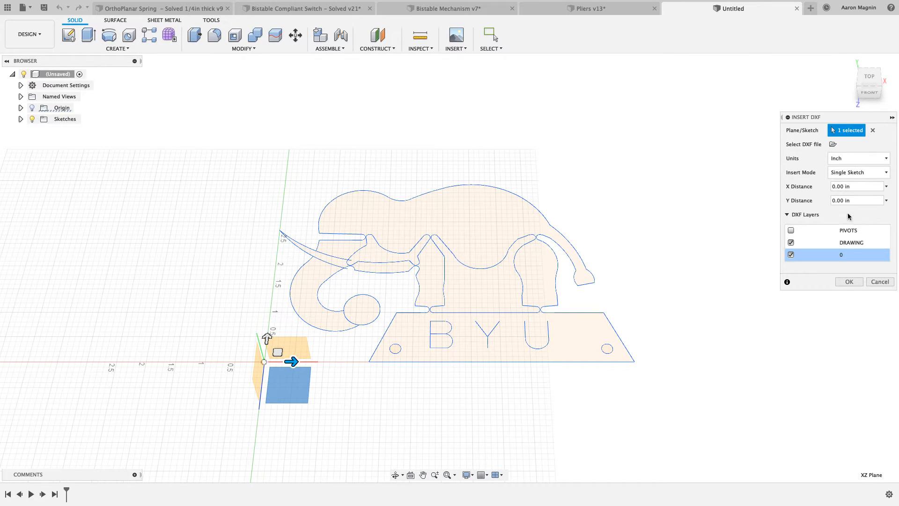
pyautogui.click(851, 284)
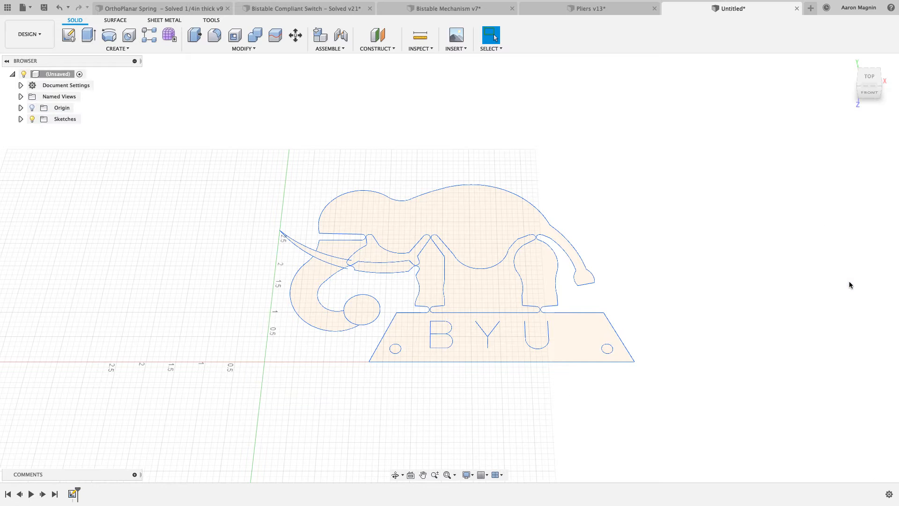
# Check the unit setting of the new design in its document settings
pyautogui.moveTo(670, 270); pyautogui.dragTo(667, 281)
pyautogui.press('Escape')
pyautogui.moveTo(664, 270); pyautogui.dragTo(660, 280, button='middle')
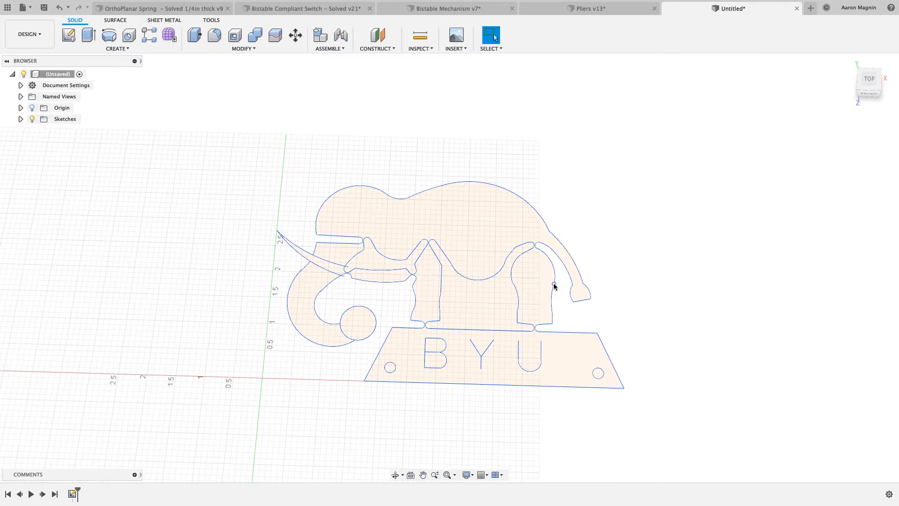
pyautogui.click(21, 85)
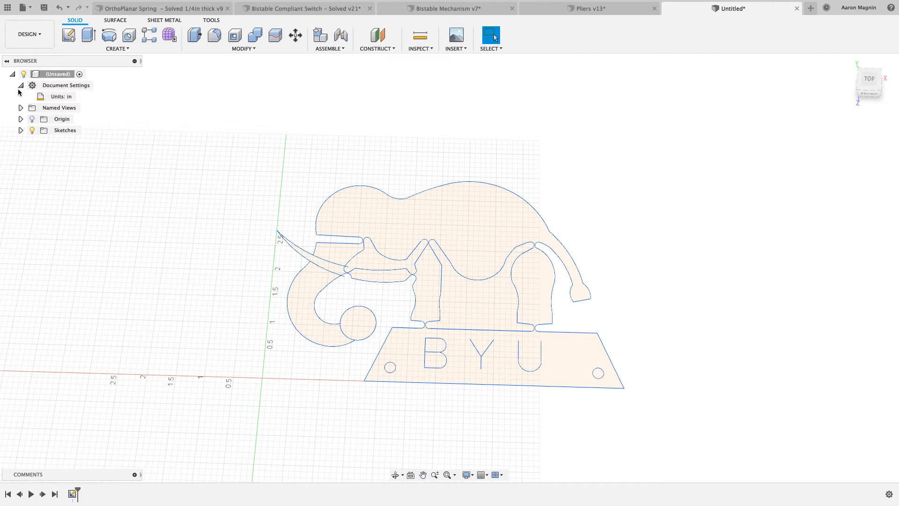
pyautogui.click(21, 85)
# Extrude the elephant's body and base, trunk and round trunk-tip profiles 0.25 in as a new body
pyautogui.moveTo(156, 221)
pyautogui.keyDown('shift'); pyautogui.mouseDown(button='middle')
pyautogui.moveTo(187, 234)
pyautogui.moveTo(192, 227)
pyautogui.moveTo(181, 216)
pyautogui.moveTo(215, 215)
pyautogui.moveTo(194, 220)
pyautogui.mouseUp(button='middle'); pyautogui.keyUp('shift')
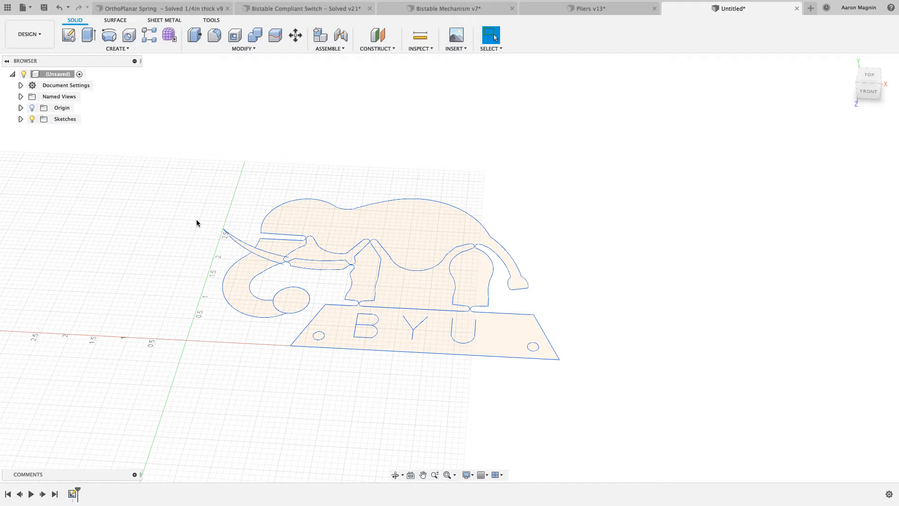
pyautogui.press('e')
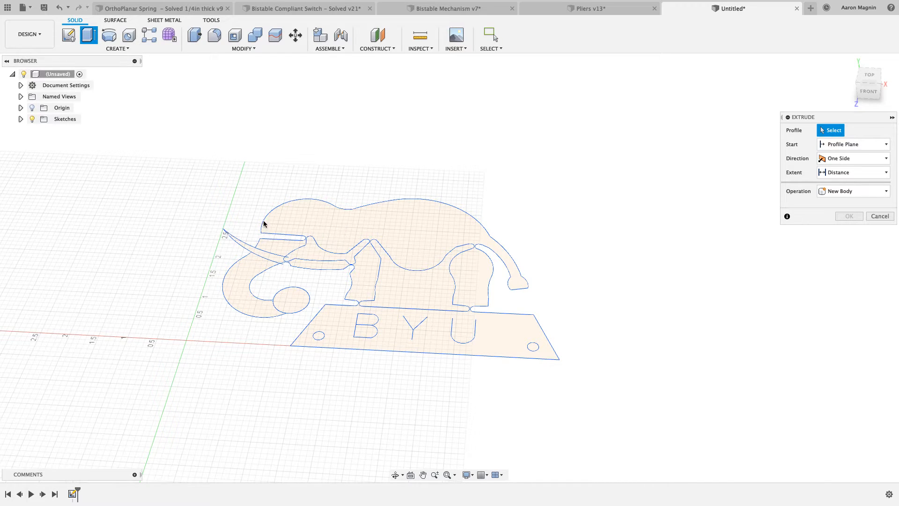
pyautogui.click(365, 281)
pyautogui.click(253, 286)
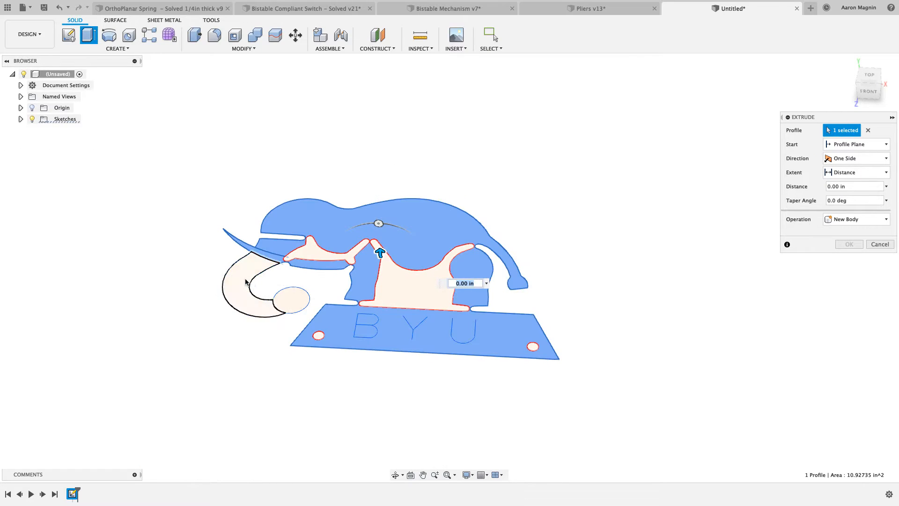
pyautogui.click(291, 294)
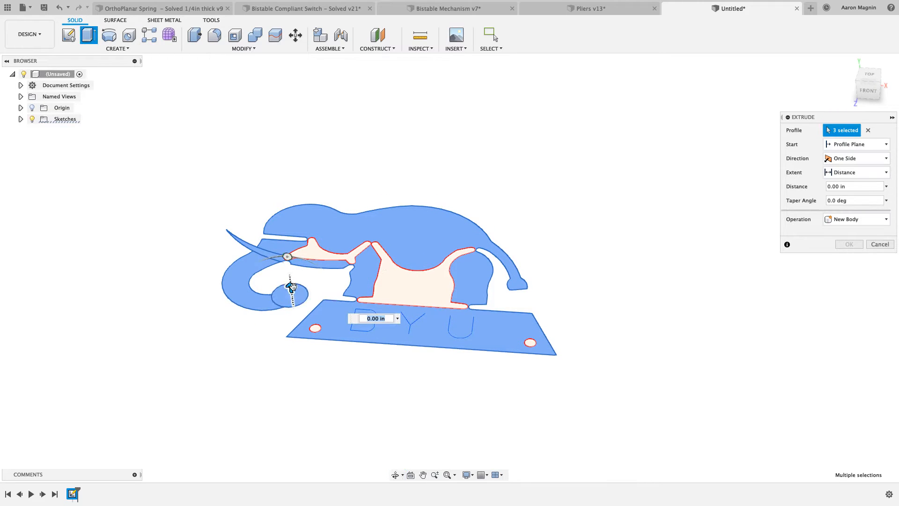
pyautogui.moveTo(291, 286); pyautogui.dragTo(291, 282)
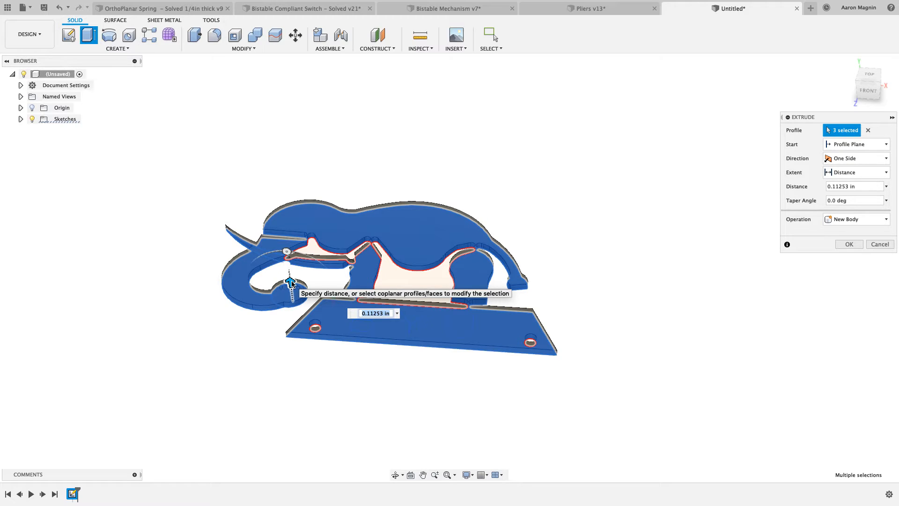
pyautogui.write('.25')
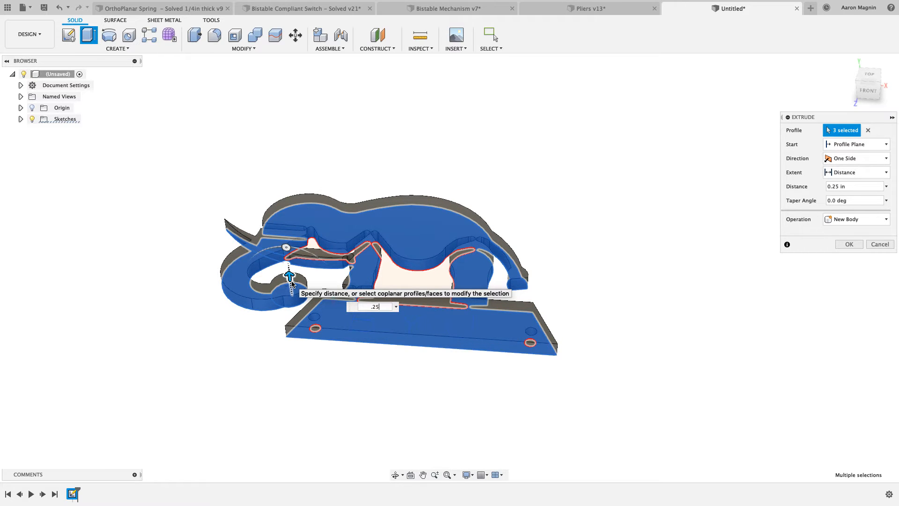
pyautogui.press('Return')
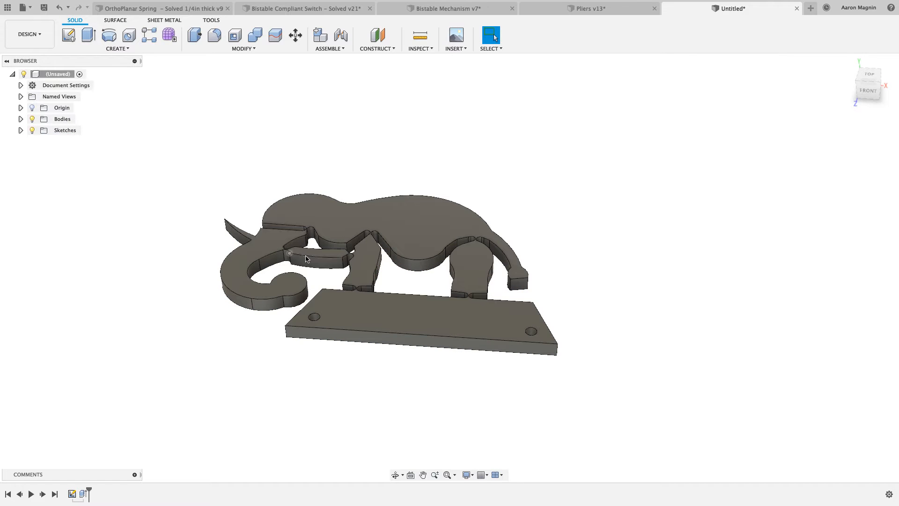
# Save the elephant design as Elephant2 in the 5 Pliers folder of 0_Compliant Mechanisms
pyautogui.keyDown('shift'); pyautogui.moveTo(333, 192); pyautogui.dragTo(337, 224, button='middle'); pyautogui.keyUp('shift')
pyautogui.press('Escape')
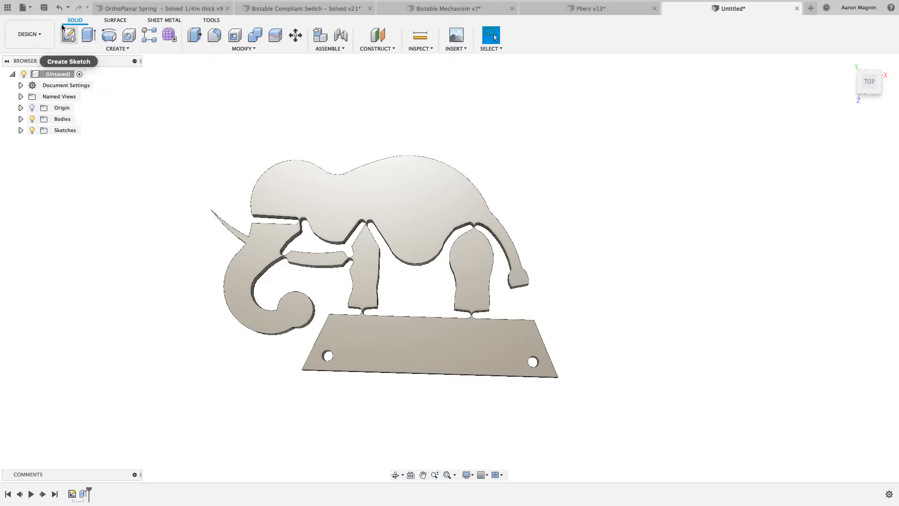
pyautogui.click(44, 7)
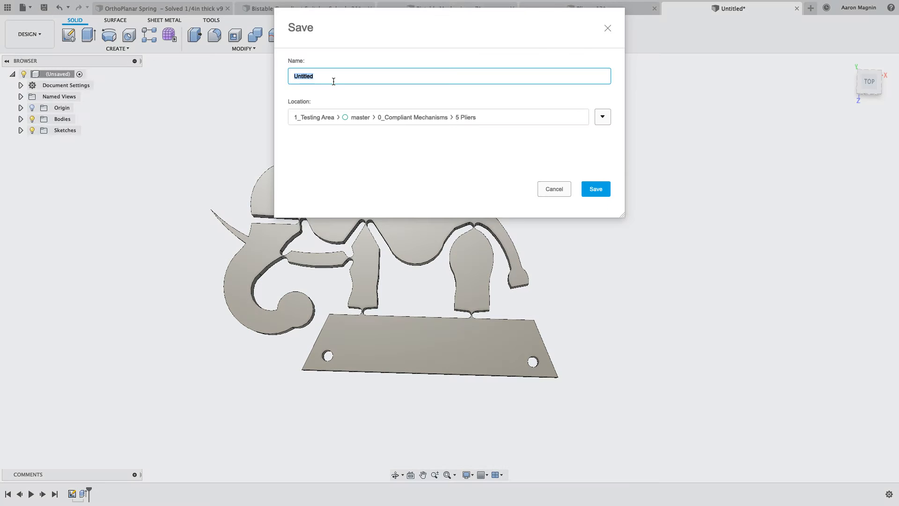
pyautogui.write('Elephant2')
pyautogui.press('Return')
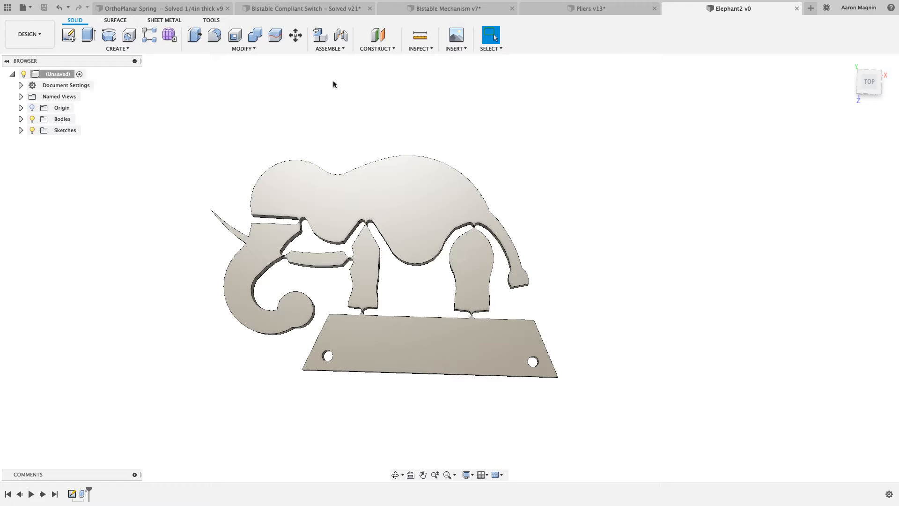
pyautogui.moveTo(342, 99); pyautogui.dragTo(382, 102, button='middle')
pyautogui.scroll(2, 390, 204)
pyautogui.scroll(2, 390, 208)
pyautogui.moveTo(393, 209); pyautogui.dragTo(394, 162, button='middle')
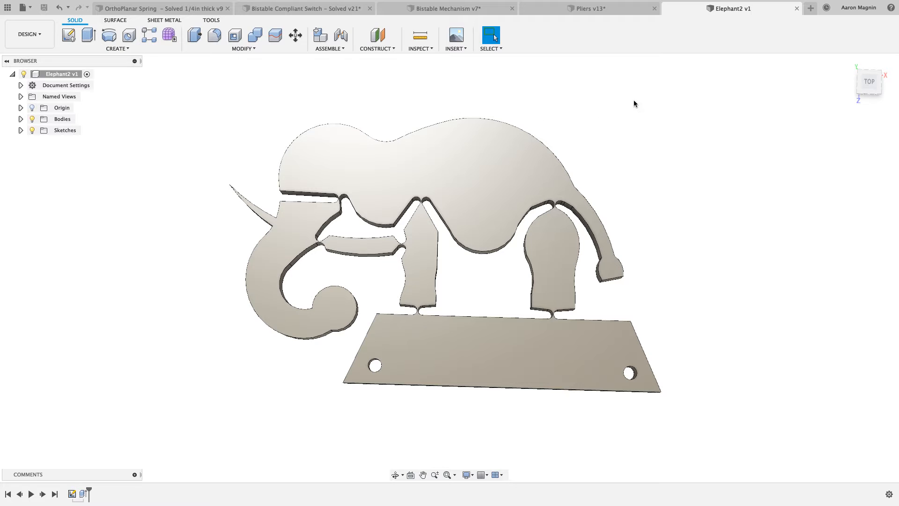
# Start a new design and insert Fully_compliant_pliers.stl from the Desktop as a mesh with inch units
pyautogui.click(810, 8)
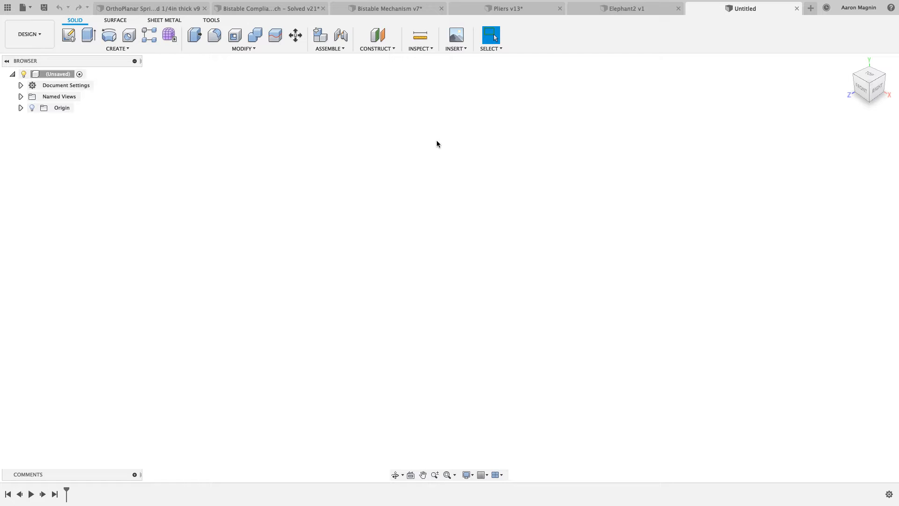
pyautogui.click(457, 50)
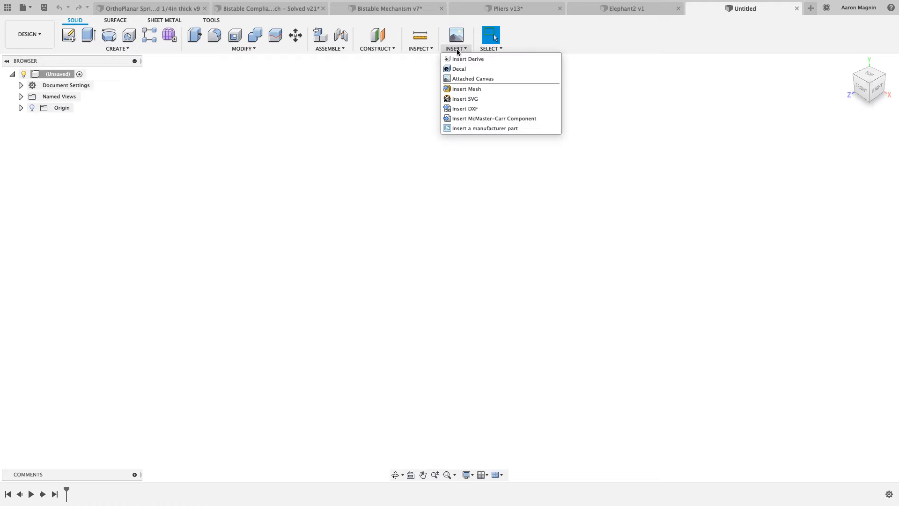
pyautogui.click(462, 89)
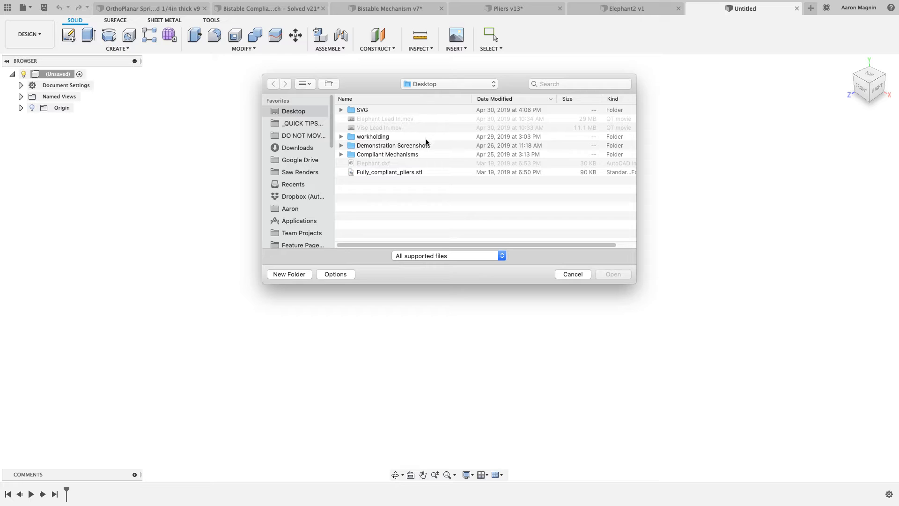
pyautogui.click(410, 172)
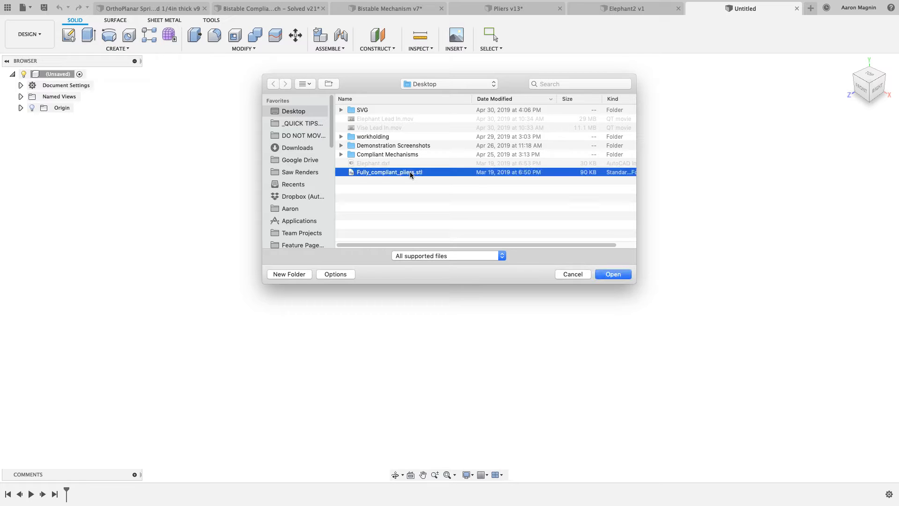
pyautogui.click(608, 275)
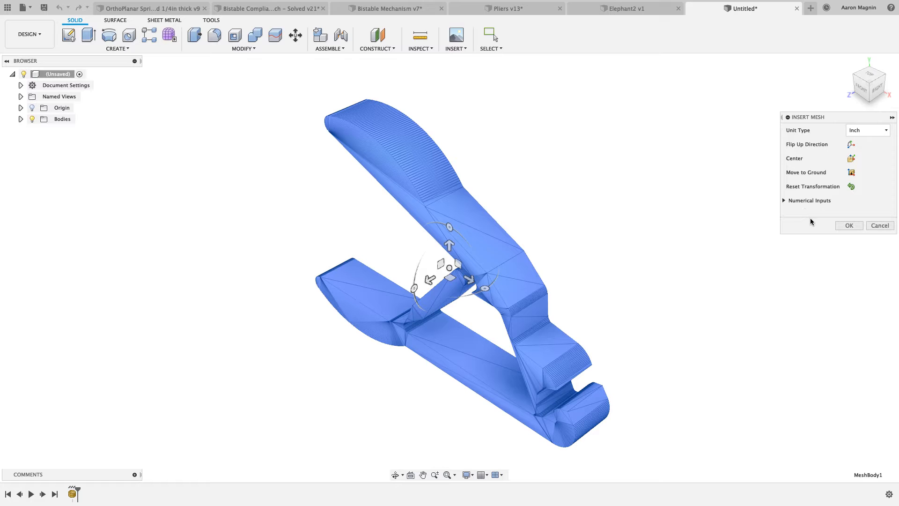
pyautogui.click(841, 225)
# Create a mesh section sketch of the pliers mesh, offsetting the plane 0.57122 in in X distance so it cuts the full side profile
pyautogui.keyDown('shift'); pyautogui.moveTo(639, 221); pyautogui.dragTo(623, 205, button='middle'); pyautogui.keyUp('shift')
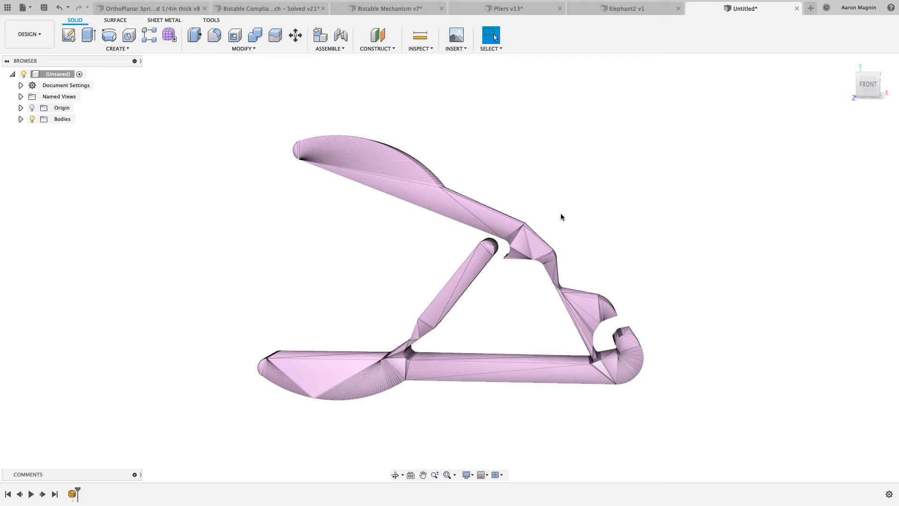
pyautogui.keyDown('shift'); pyautogui.moveTo(564, 205); pyautogui.dragTo(550, 223, button='middle'); pyautogui.keyUp('shift')
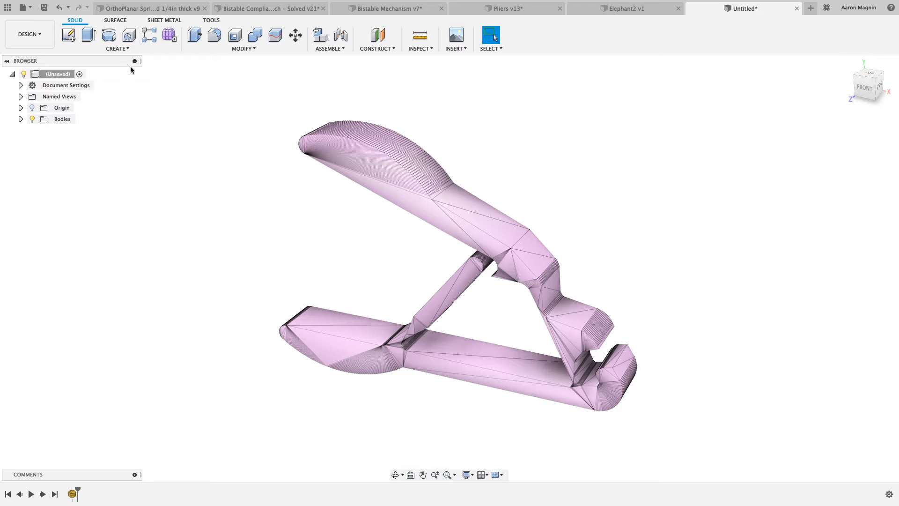
pyautogui.click(123, 49)
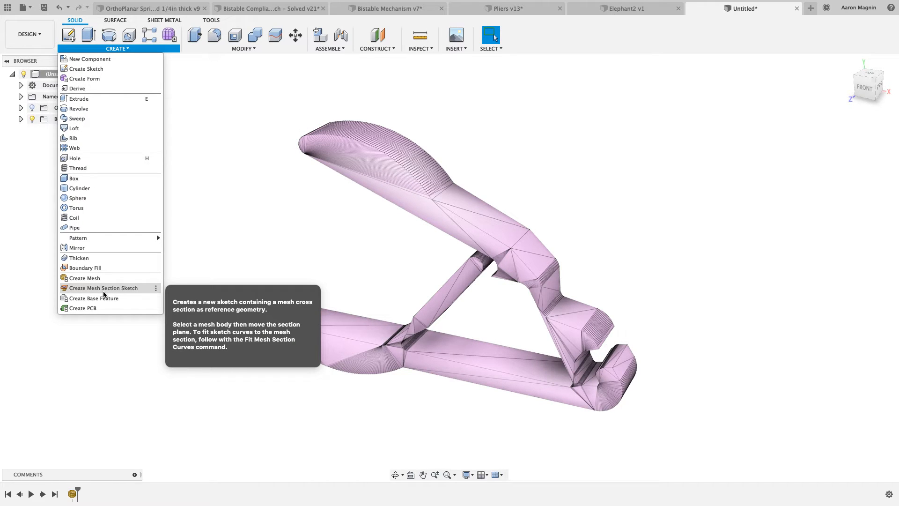
pyautogui.click(103, 291)
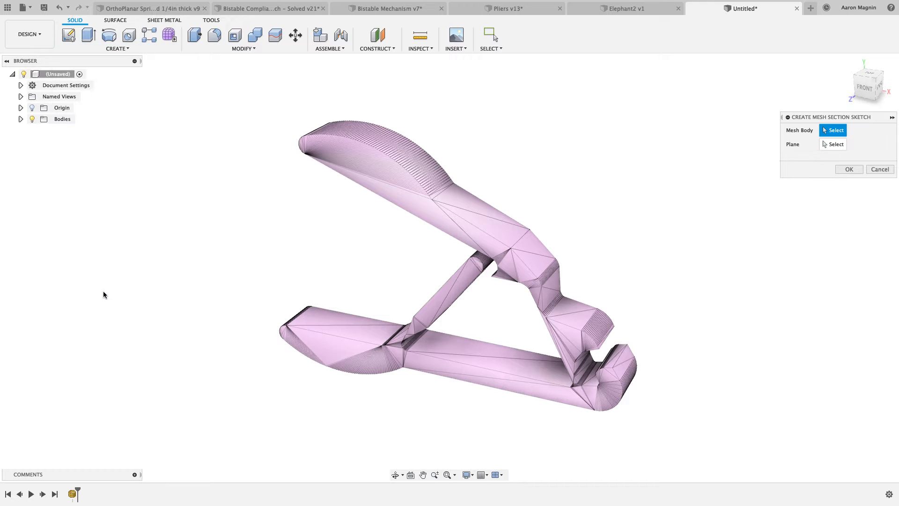
pyautogui.click(398, 195)
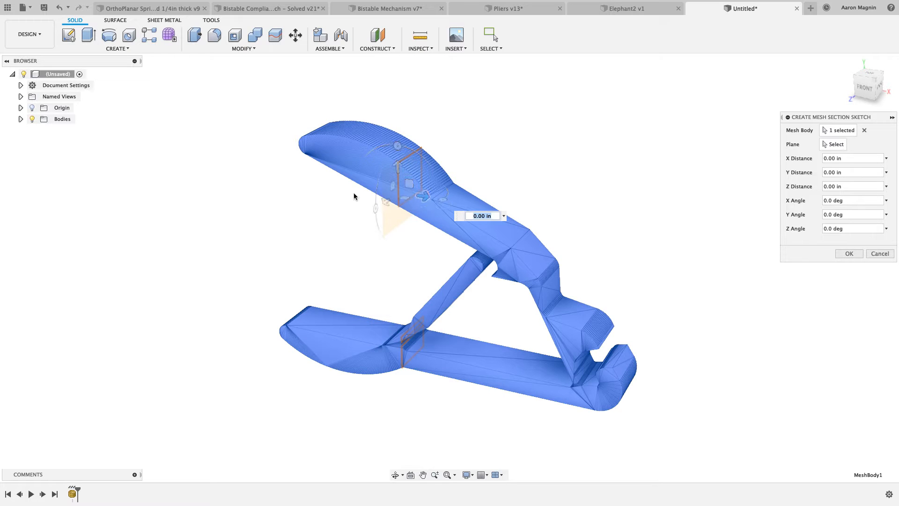
pyautogui.keyDown('shift'); pyautogui.moveTo(353, 192); pyautogui.dragTo(347, 214, button='middle'); pyautogui.keyUp('shift')
pyautogui.moveTo(442, 231); pyautogui.dragTo(429, 172)
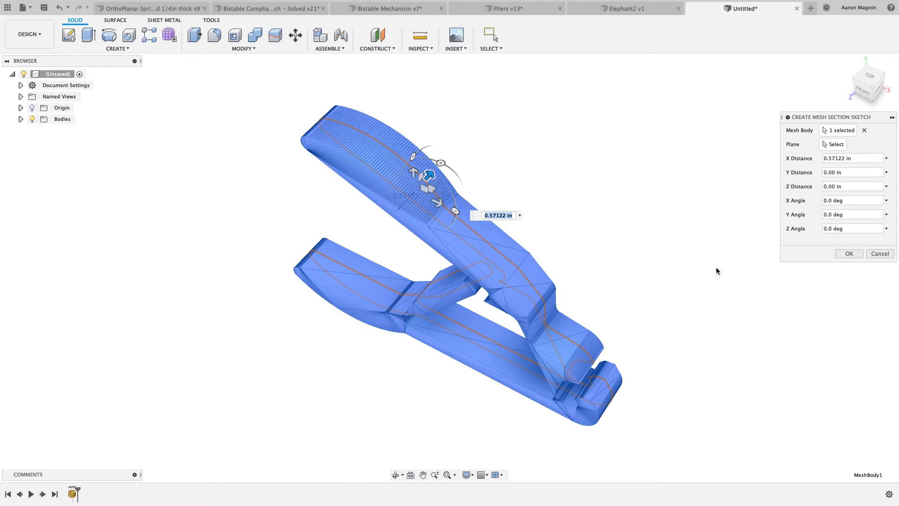
pyautogui.click(850, 255)
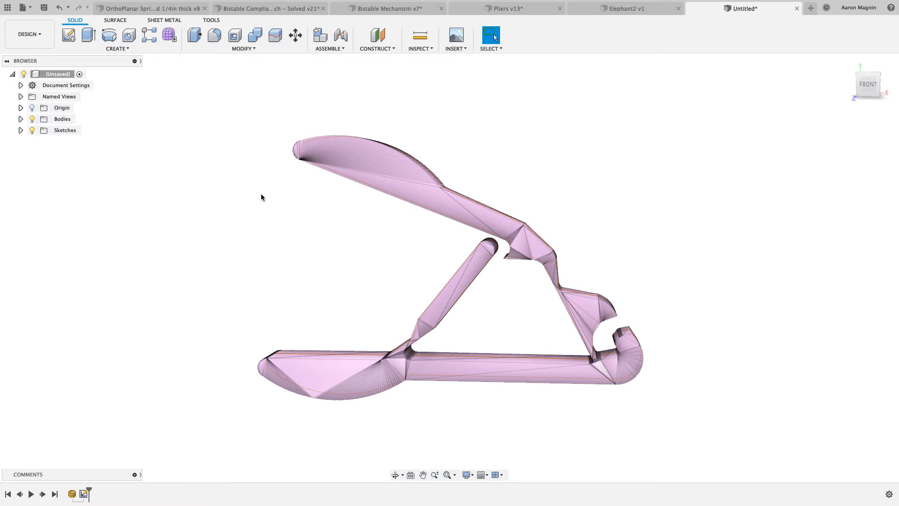
# Hide the pliers mesh body and try to extrude the section sketch outline
pyautogui.click(21, 119)
pyautogui.click(41, 131)
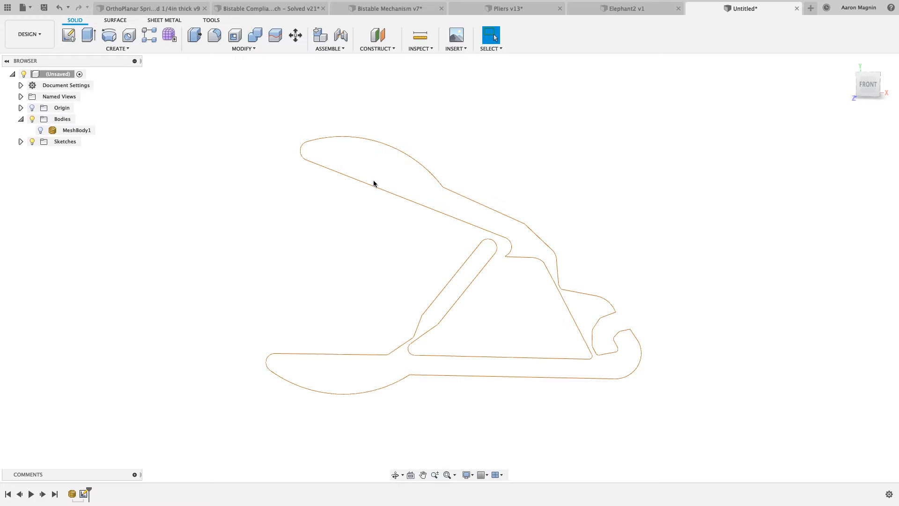
pyautogui.press('e')
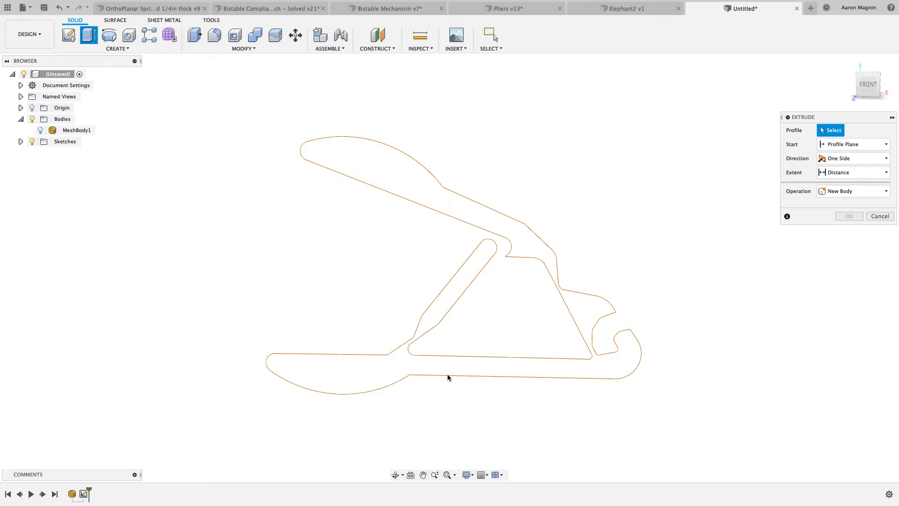
pyautogui.click(876, 216)
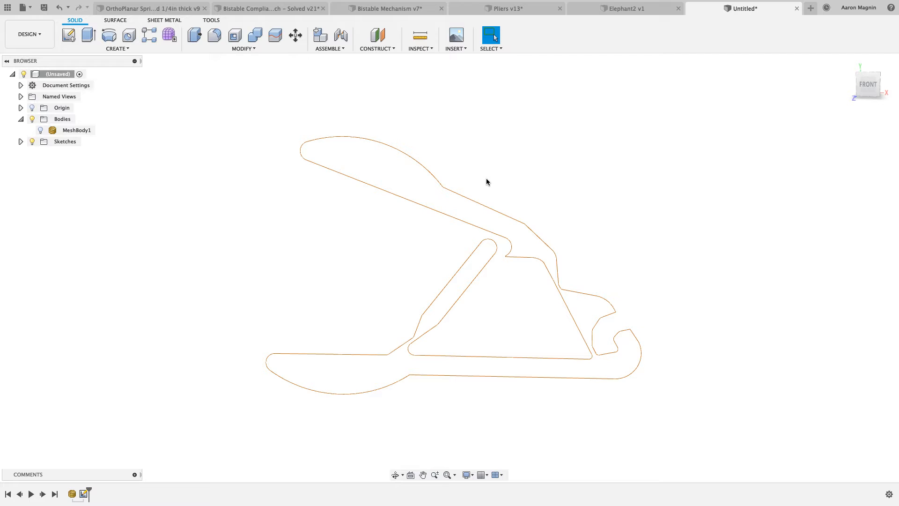
# Open the mesh section sketch for editing and start Fit Curves to Mesh Section
pyautogui.click(21, 142)
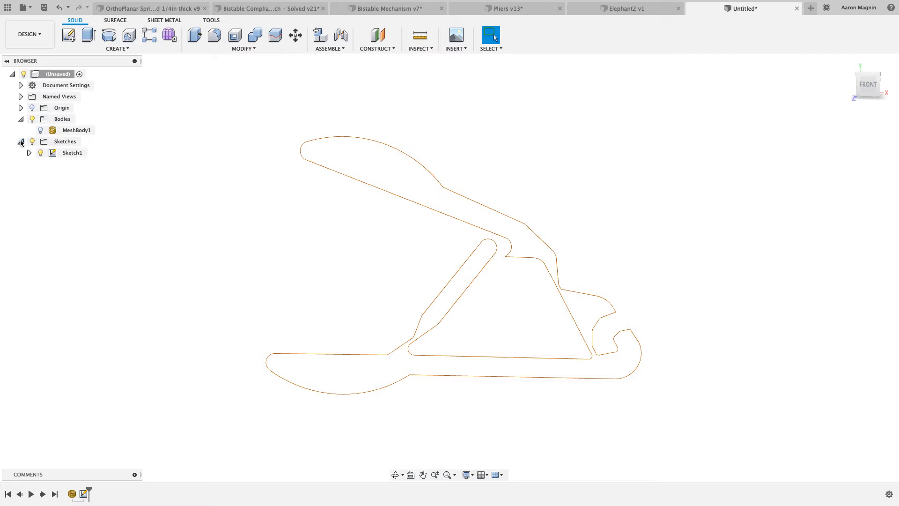
pyautogui.rightClick(67, 154)
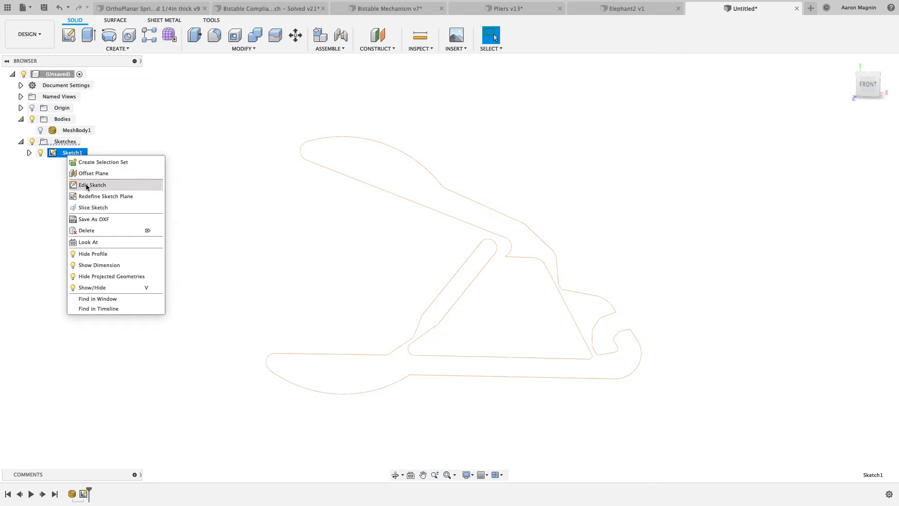
pyautogui.click(86, 185)
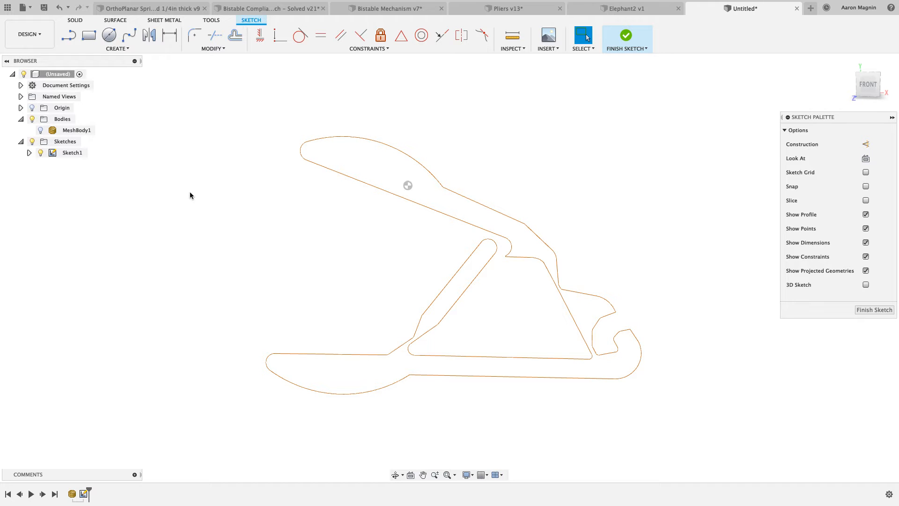
pyautogui.click(125, 48)
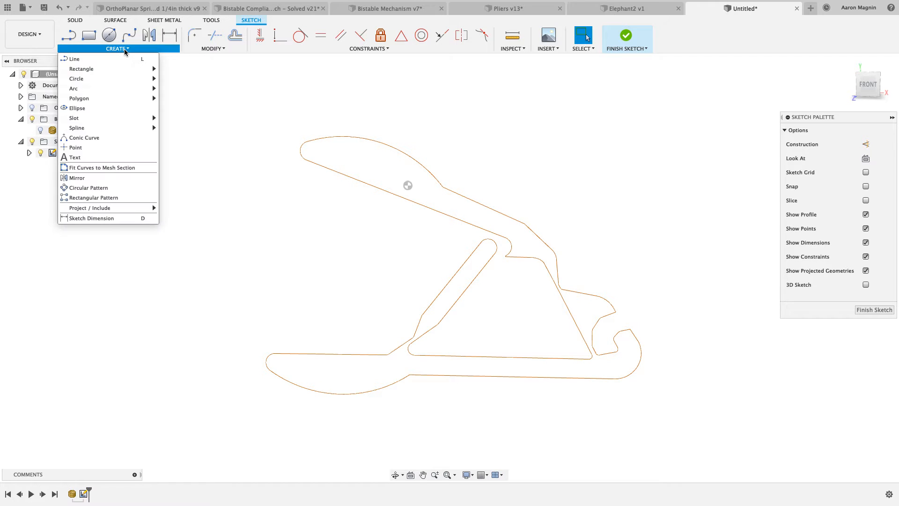
pyautogui.click(114, 168)
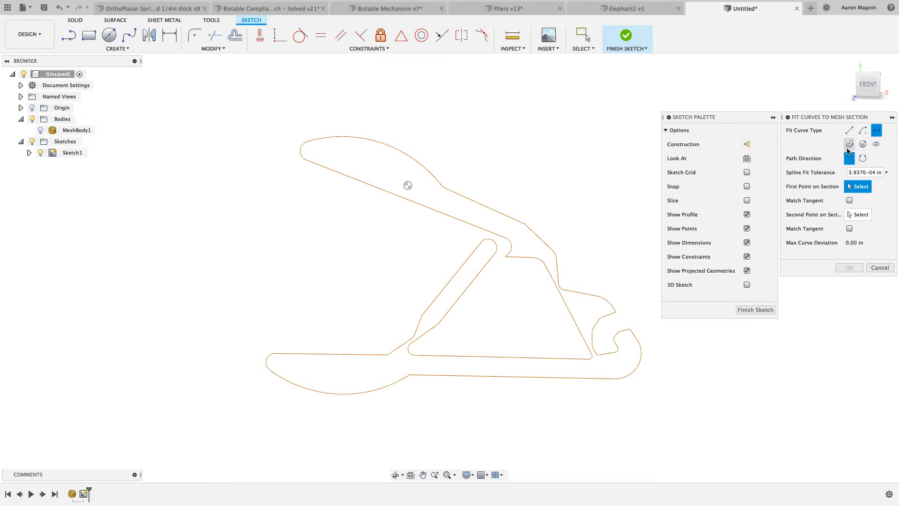
# Try fitting a closed spline to the whole pliers section outline
pyautogui.click(850, 145)
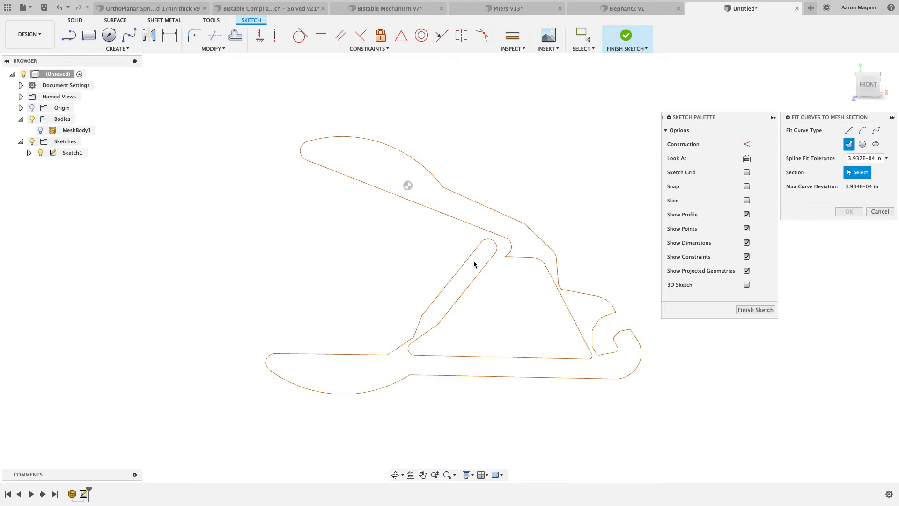
pyautogui.scroll(5, 600, 351)
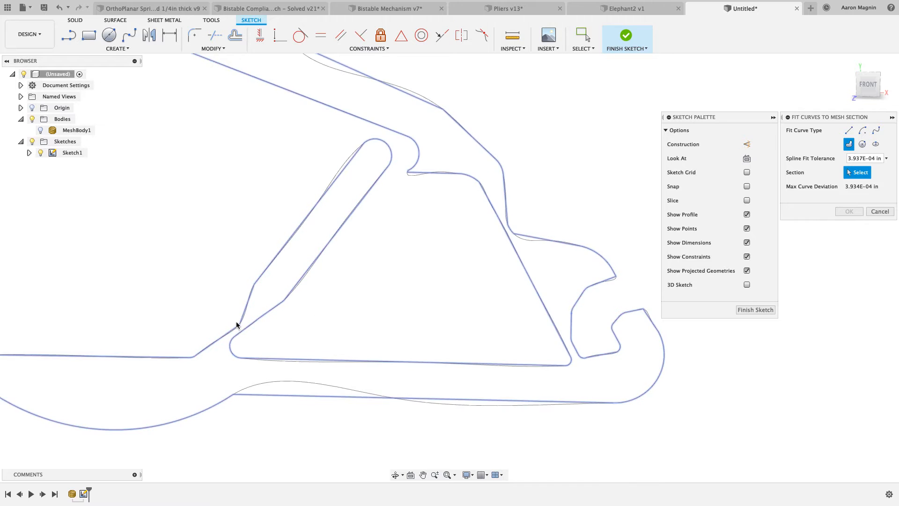
pyautogui.click(611, 277)
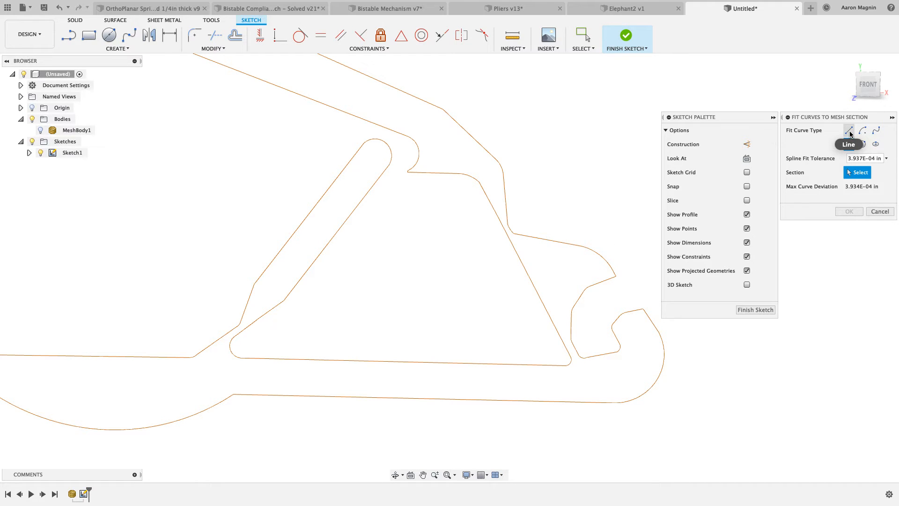
# Fit a line to the lower arm's straight bottom edge, from the end of the handle curve to the start of the jaw arc
pyautogui.click(849, 131)
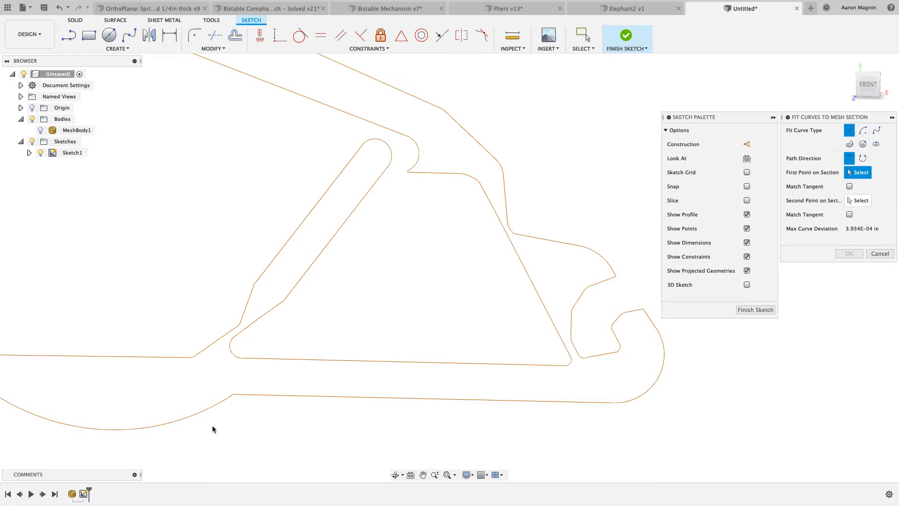
pyautogui.click(233, 396)
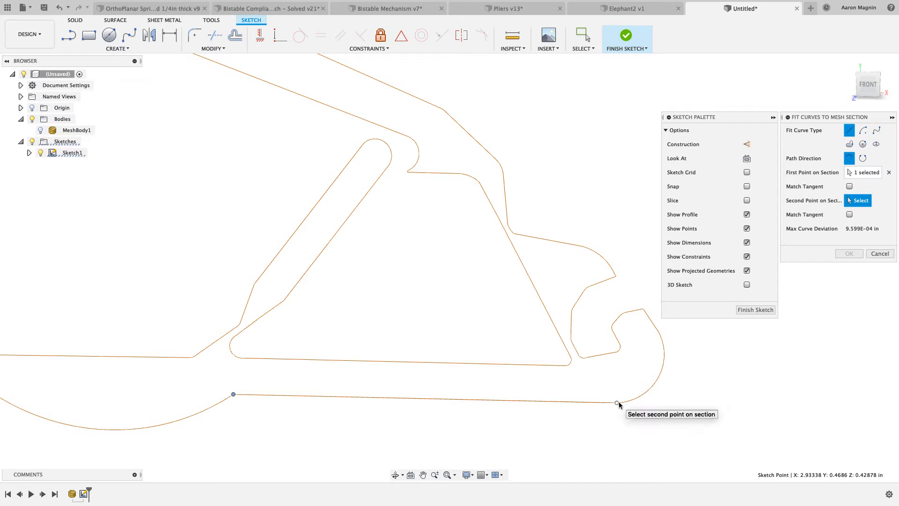
pyautogui.click(618, 404)
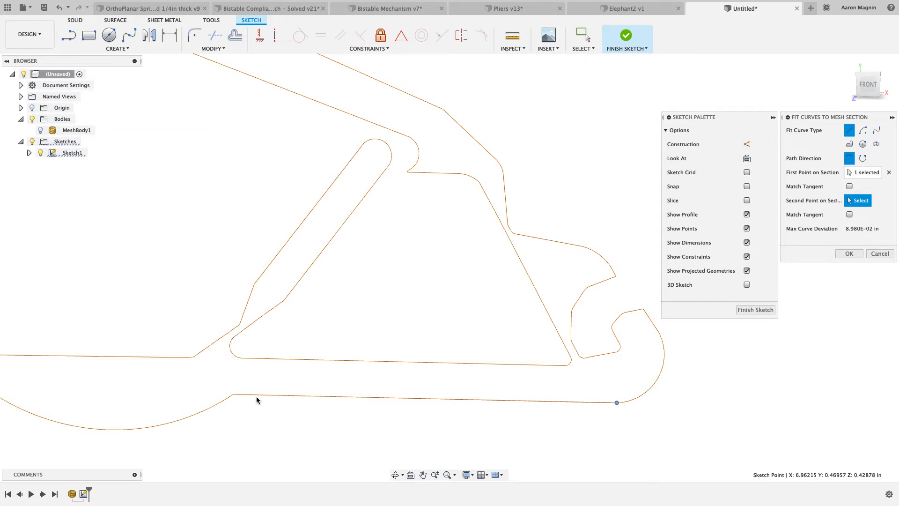
pyautogui.click(849, 253)
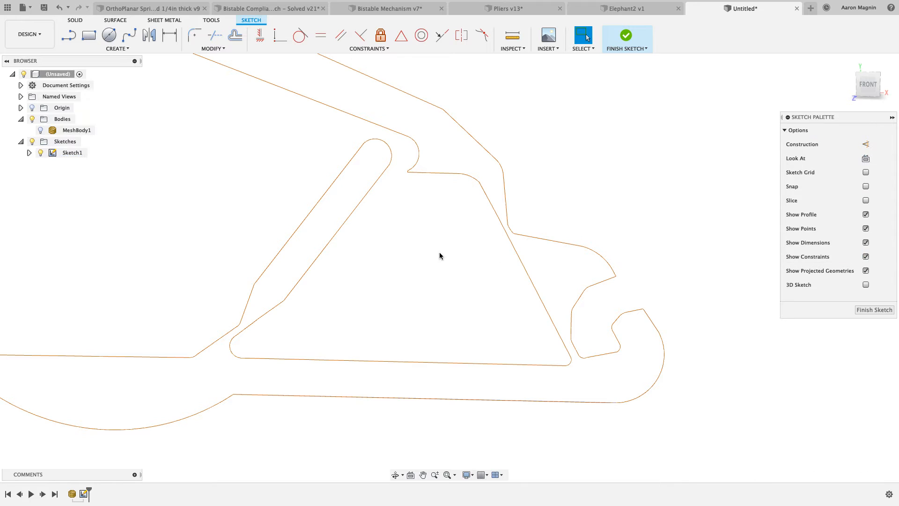
# Check the fitted line on its own by temporarily hiding the mesh section in the sketch
pyautogui.click(29, 153)
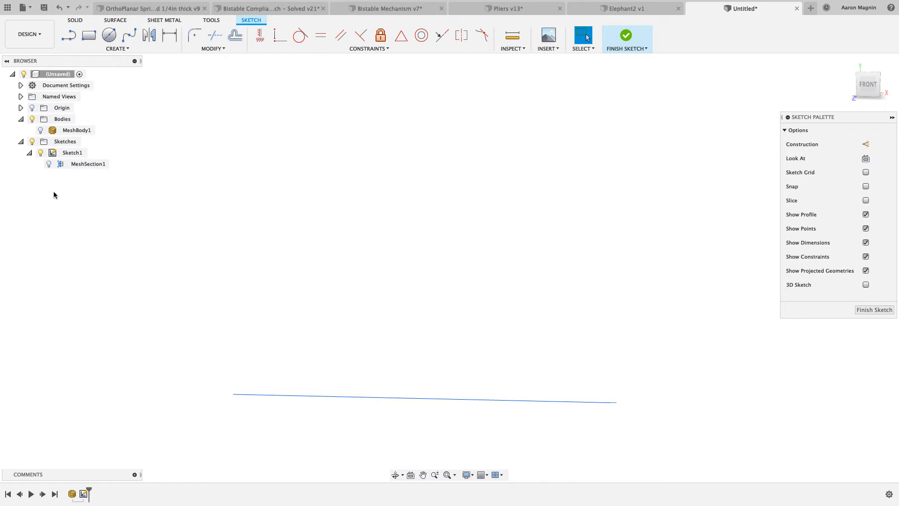
pyautogui.click(49, 165)
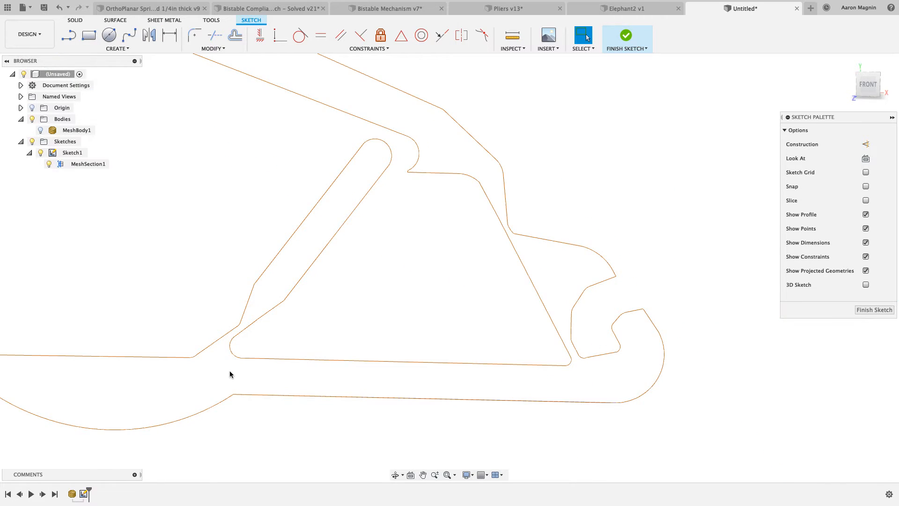
pyautogui.click(55, 165)
pyautogui.click(48, 163)
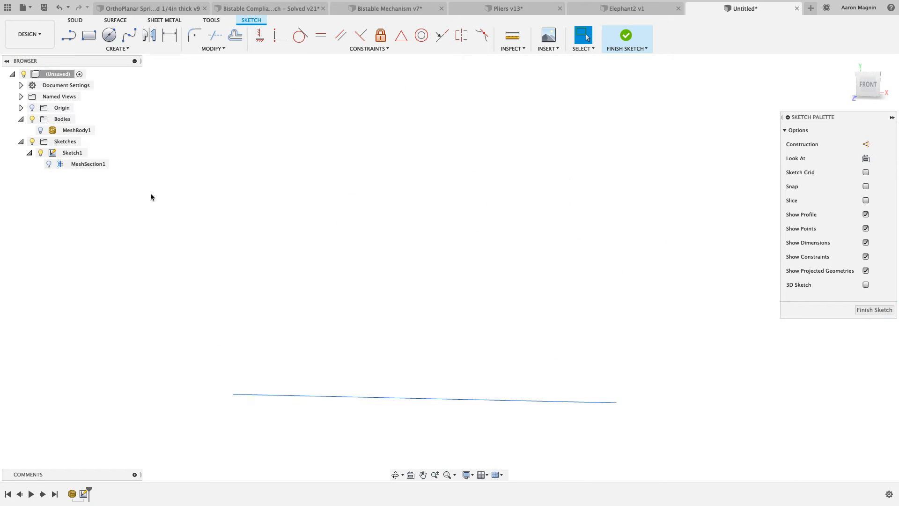
pyautogui.click(49, 165)
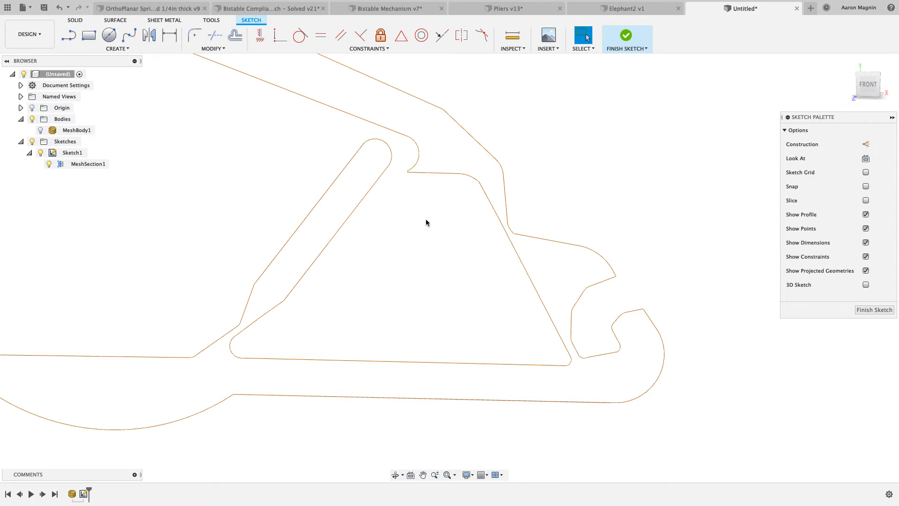
# Toggle the mesh section's visibility to compare the lower arm's fitted line with the section outline
pyautogui.click(49, 165)
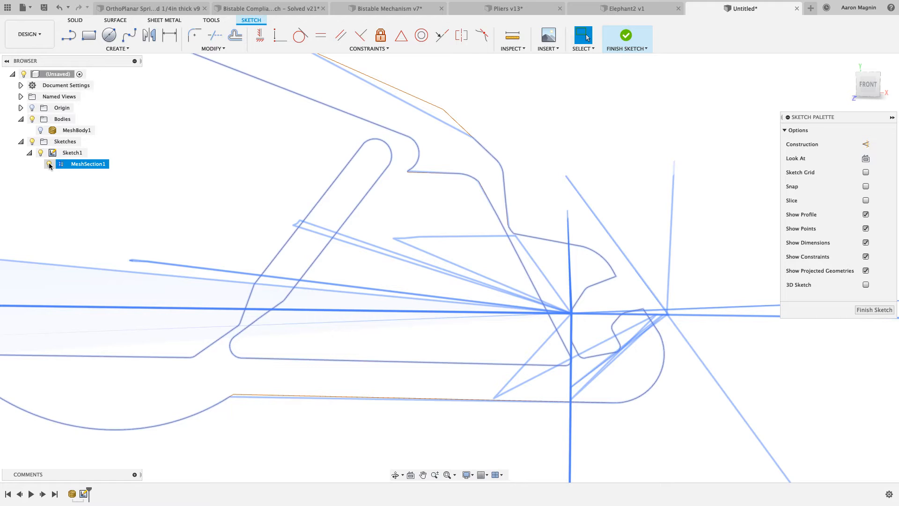
pyautogui.click(49, 165)
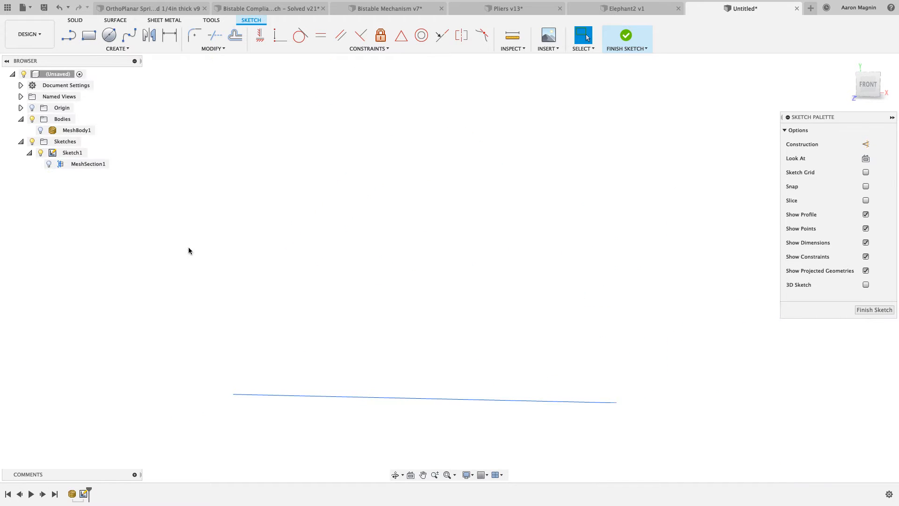
pyautogui.click(48, 165)
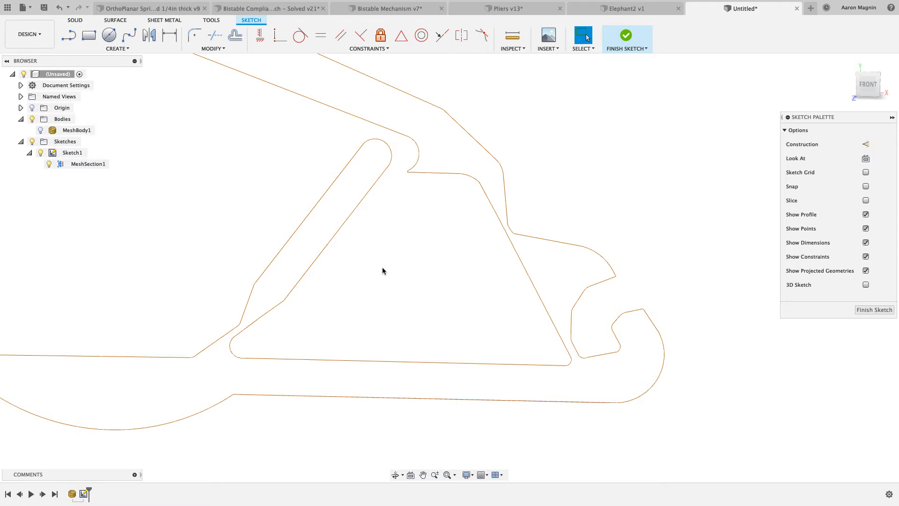
# Fit a chain of lines along the diagonal strut's outer edge, from its rounded tip down to the lower handle's upper edge
pyautogui.rightClick(383, 269)
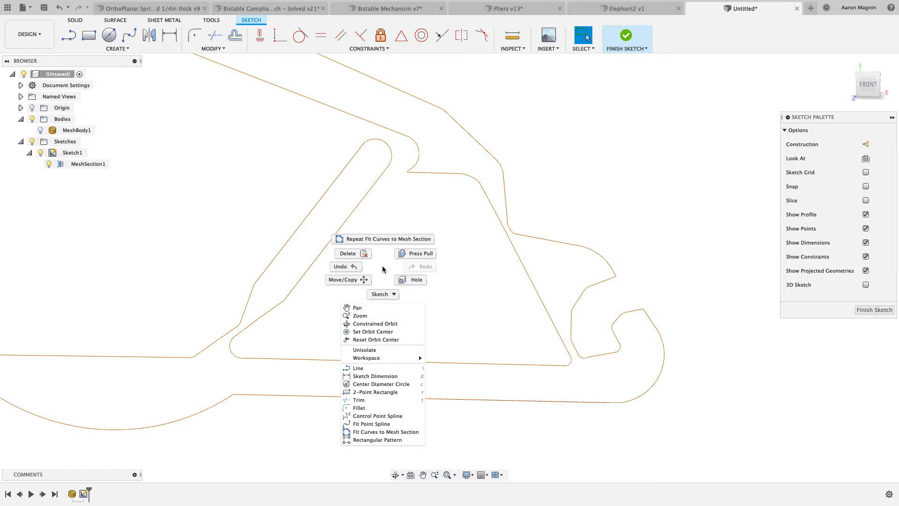
pyautogui.click(380, 239)
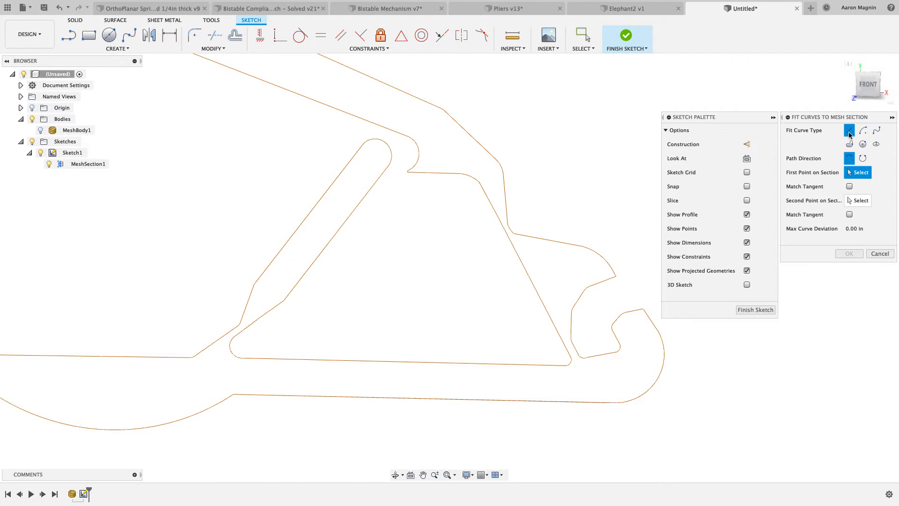
pyautogui.click(365, 142)
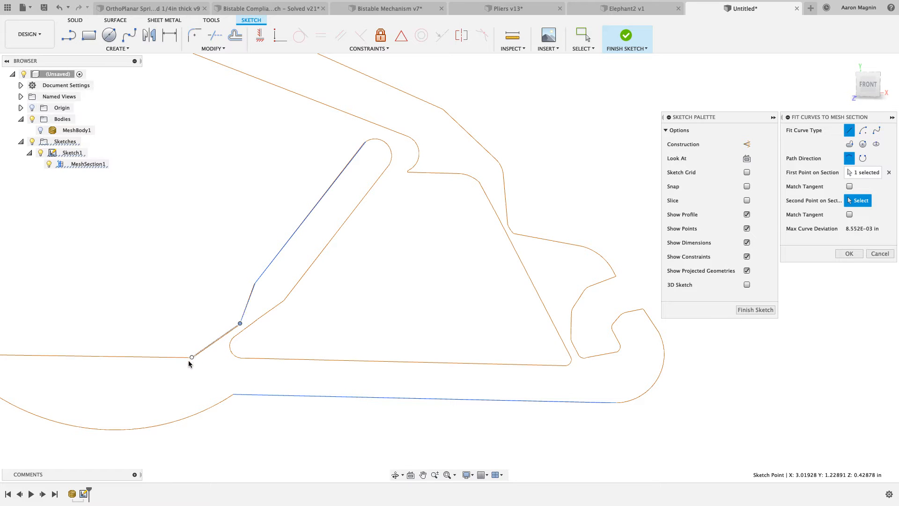
pyautogui.click(851, 253)
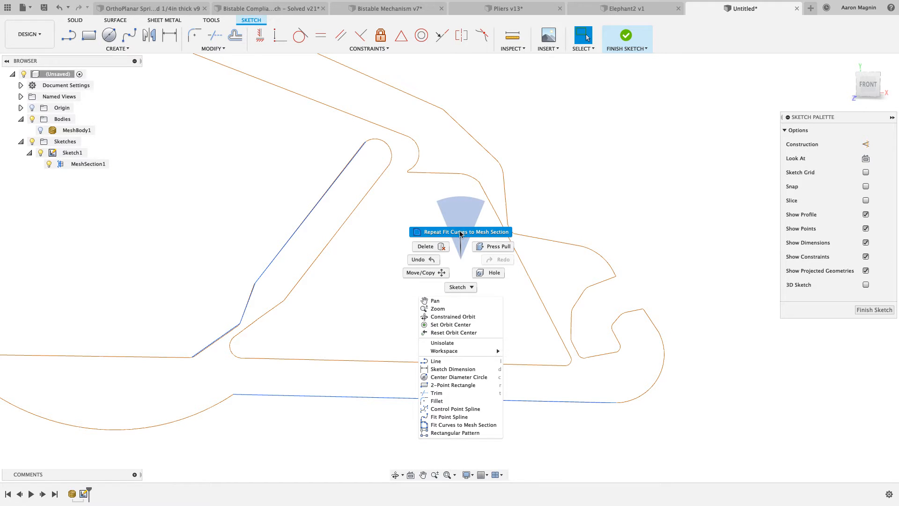
# Fit a line to the lower arm's straight upper edge, between the two rounded inner corners of the triangular opening
pyautogui.click(460, 232)
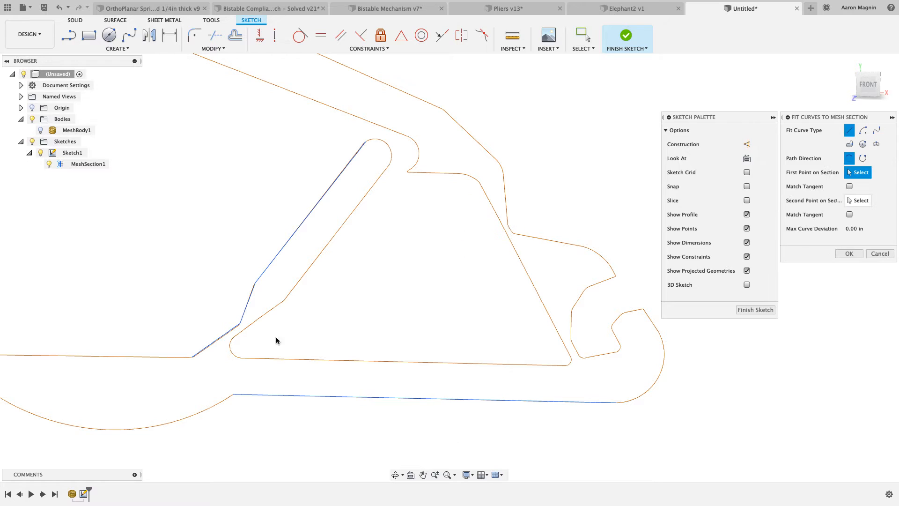
pyautogui.click(241, 359)
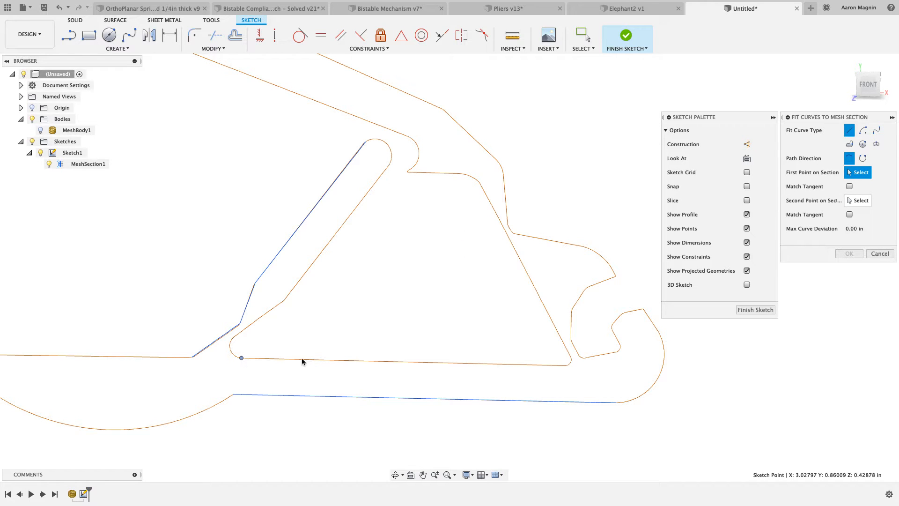
pyautogui.click(564, 364)
pyautogui.press('Return')
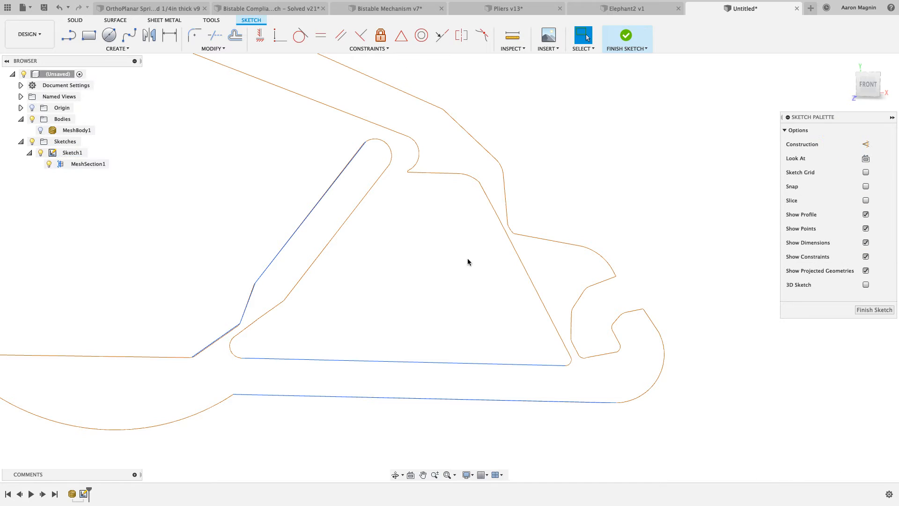
# Fit a line to the upper arm's straight outer edge, from the end of the handle curve to the next corner
pyautogui.rightClick(462, 255)
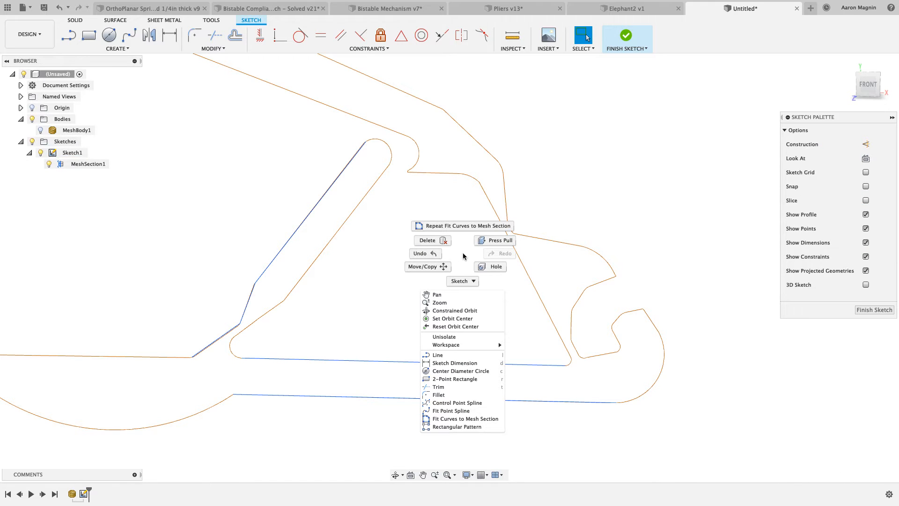
pyautogui.click(463, 227)
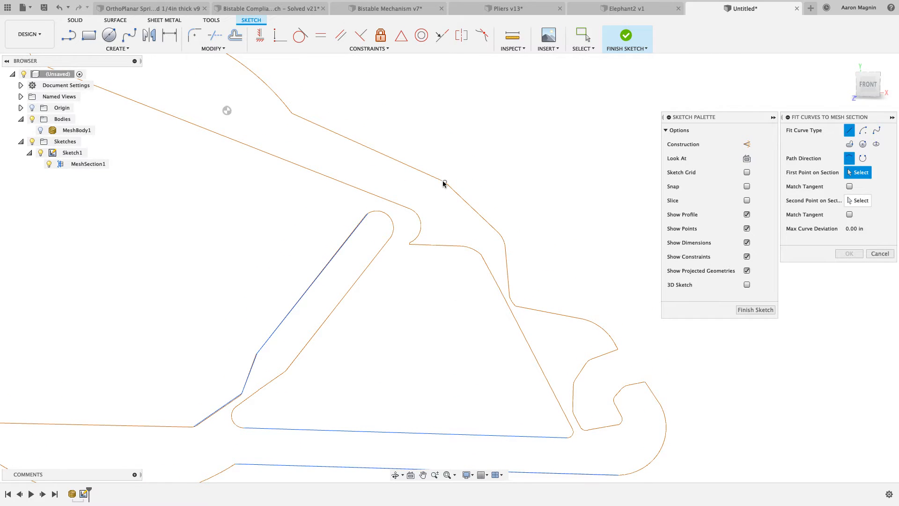
pyautogui.click(444, 182)
pyautogui.click(292, 114)
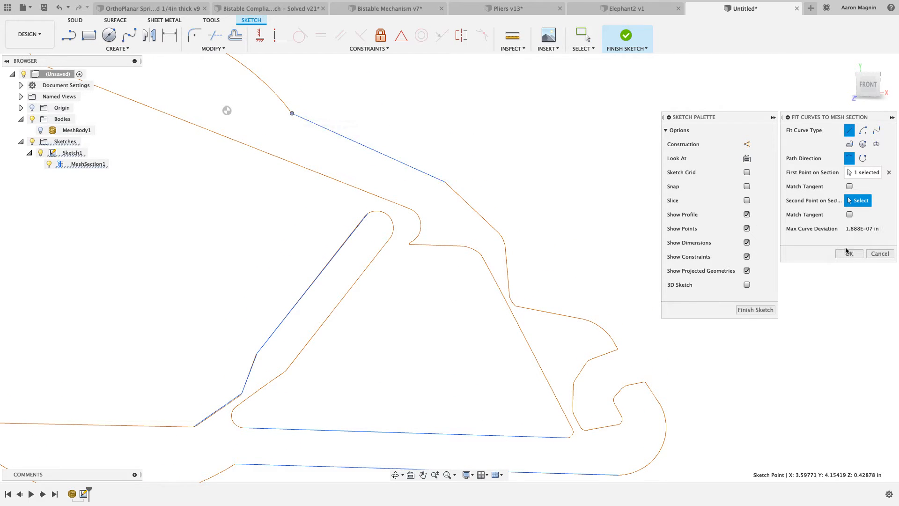
pyautogui.click(849, 253)
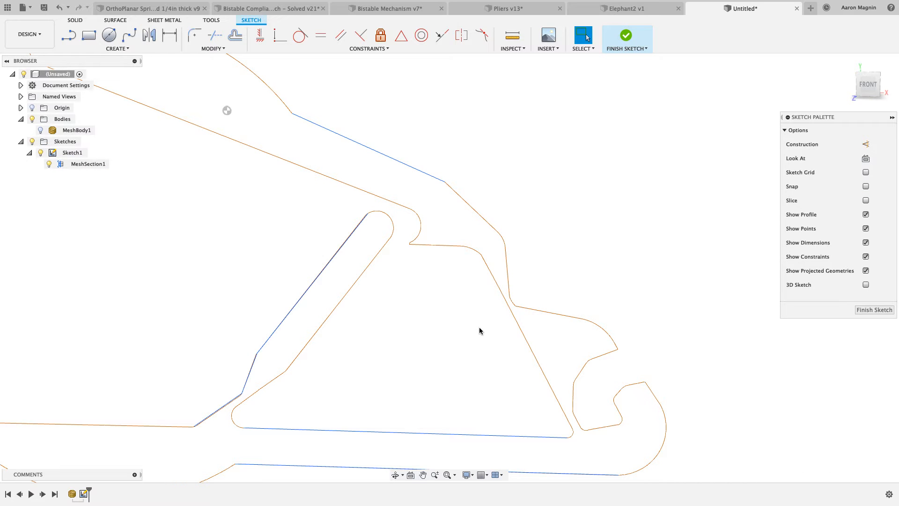
# Sketch a straight line by hand along the thin link's inner edge, extending past the rounded corners at both ends
pyautogui.moveTo(479, 331); pyautogui.dragTo(516, 286, button='middle')
pyautogui.scroll(-2, 517, 289)
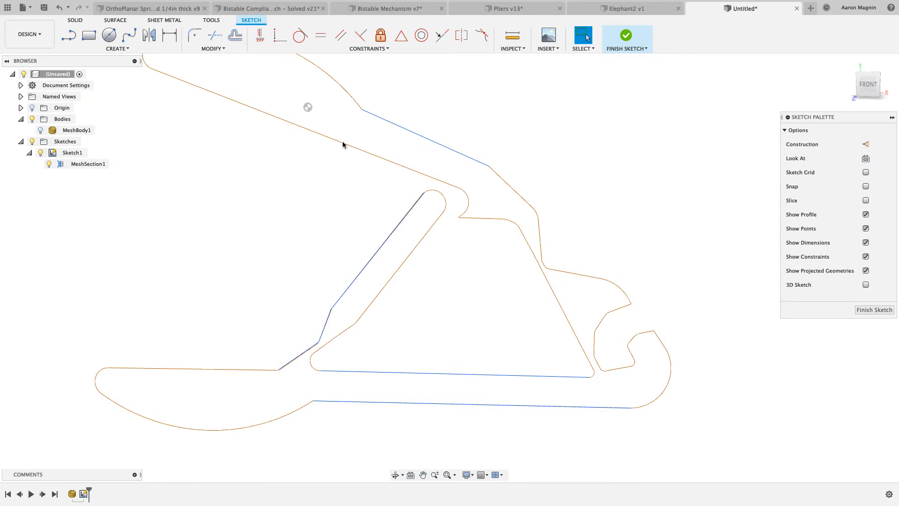
pyautogui.click(69, 35)
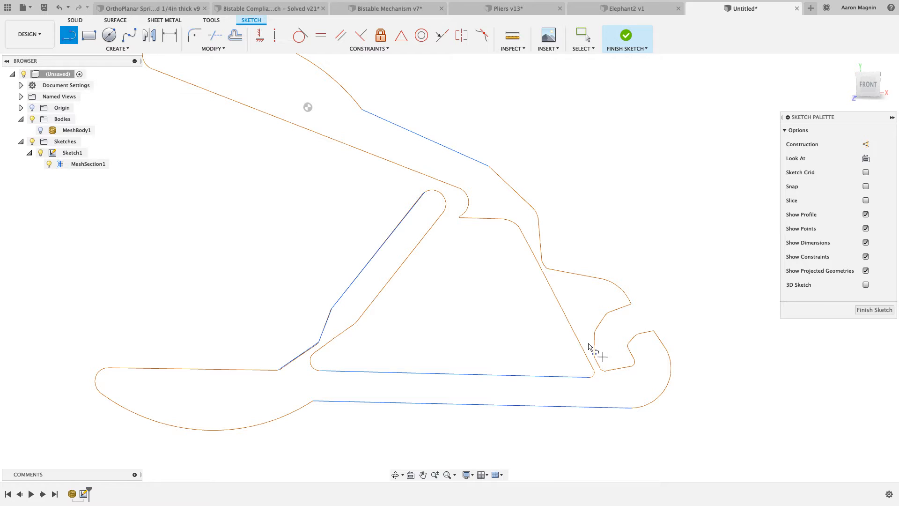
pyautogui.scroll(3, 512, 238)
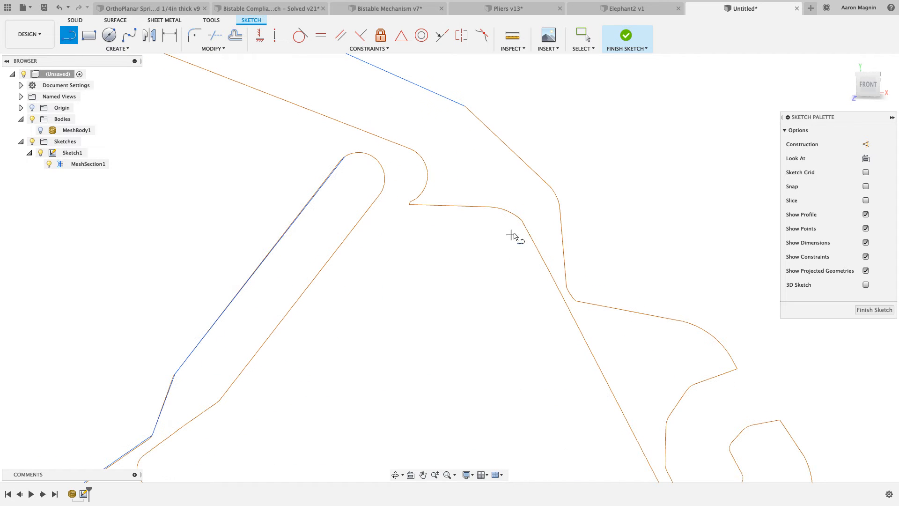
pyautogui.click(511, 197)
pyautogui.moveTo(612, 347); pyautogui.dragTo(535, 203, button='middle')
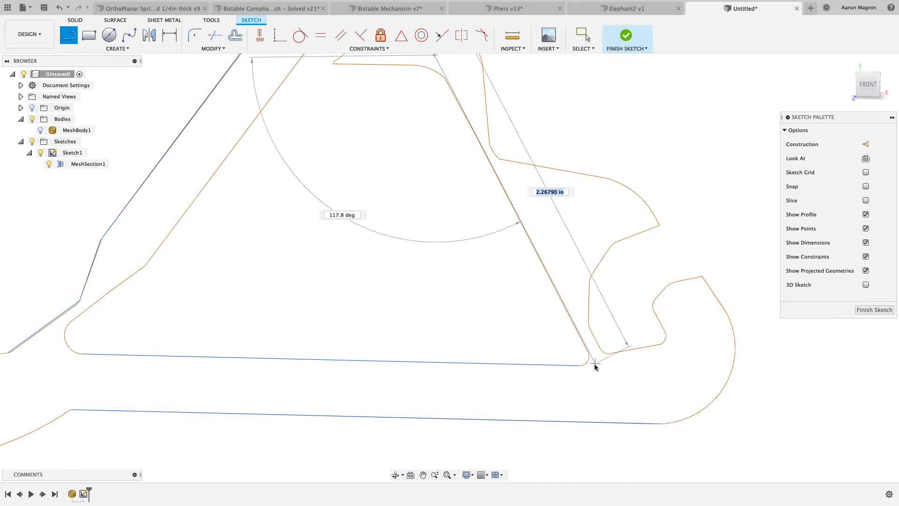
pyautogui.click(604, 380)
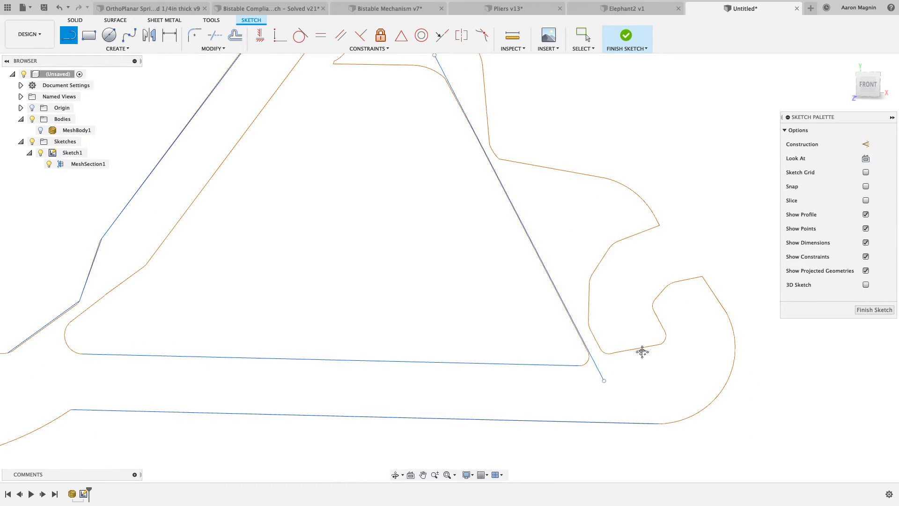
# Sketch a line about 0.34 in long along the lower jaw's tip edge
pyautogui.moveTo(642, 351); pyautogui.dragTo(639, 357, button='middle')
pyautogui.click(654, 323)
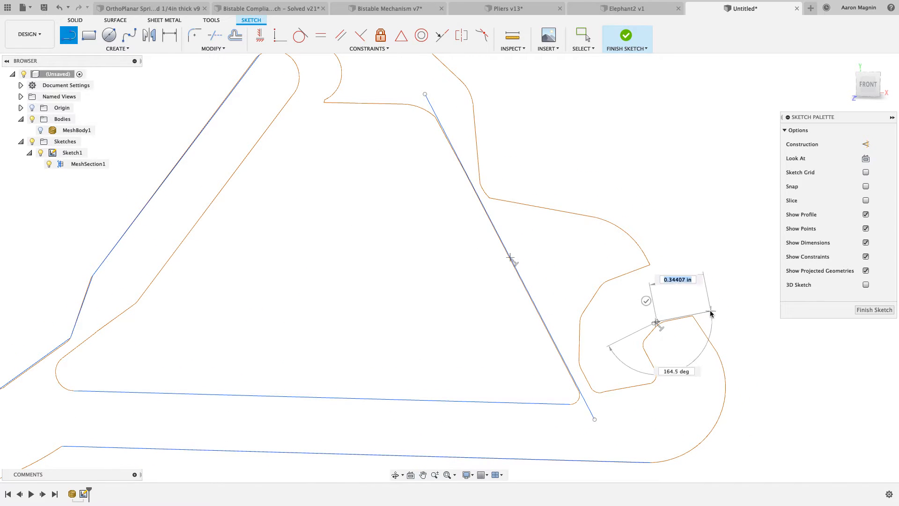
pyautogui.click(711, 311)
pyautogui.click(707, 289)
# Fit a closed spline to the whole pliers section outline with a spline fit tolerance of 3.937E-04 in
pyautogui.scroll(-1, 645, 307)
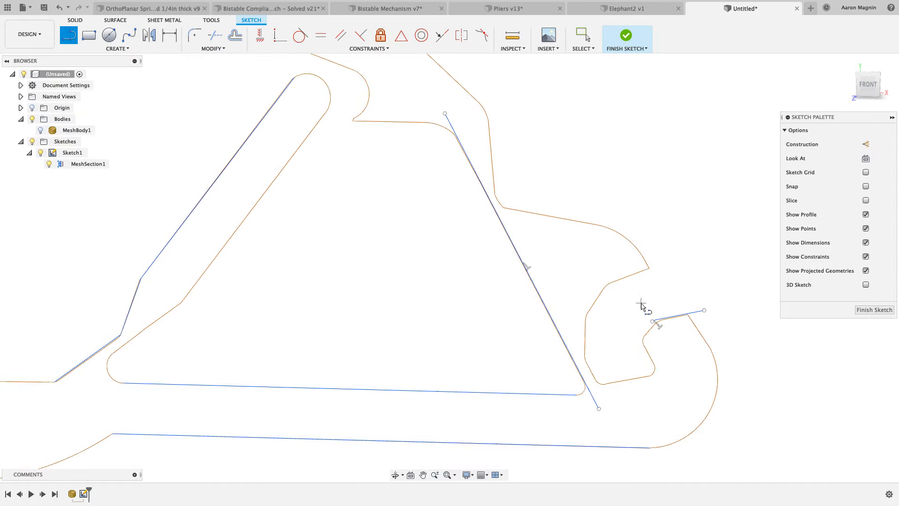
pyautogui.moveTo(644, 307)
pyautogui.mouseDown(button='middle')
pyautogui.moveTo(644, 363)
pyautogui.moveTo(653, 323)
pyautogui.mouseUp(button='middle')
pyautogui.scroll(-2, 632, 363)
pyautogui.scroll(-1, 632, 363)
pyautogui.scroll(-3, 627, 330)
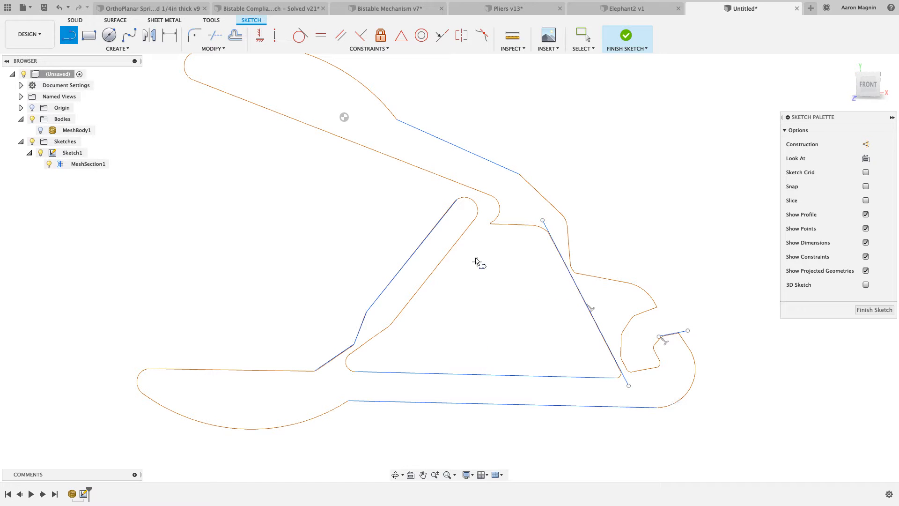
pyautogui.scroll(-1, 486, 263)
pyautogui.moveTo(486, 263); pyautogui.dragTo(483, 281, button='middle')
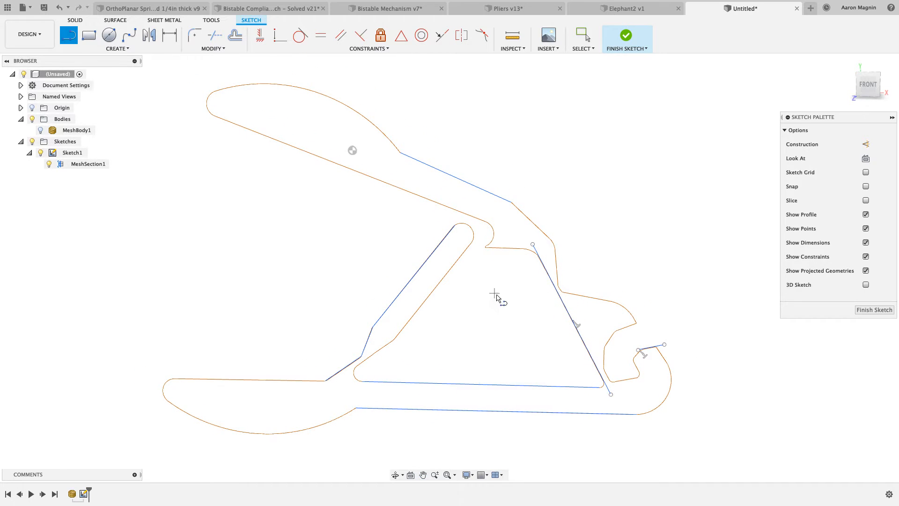
pyautogui.press('s')
pyautogui.click(542, 321)
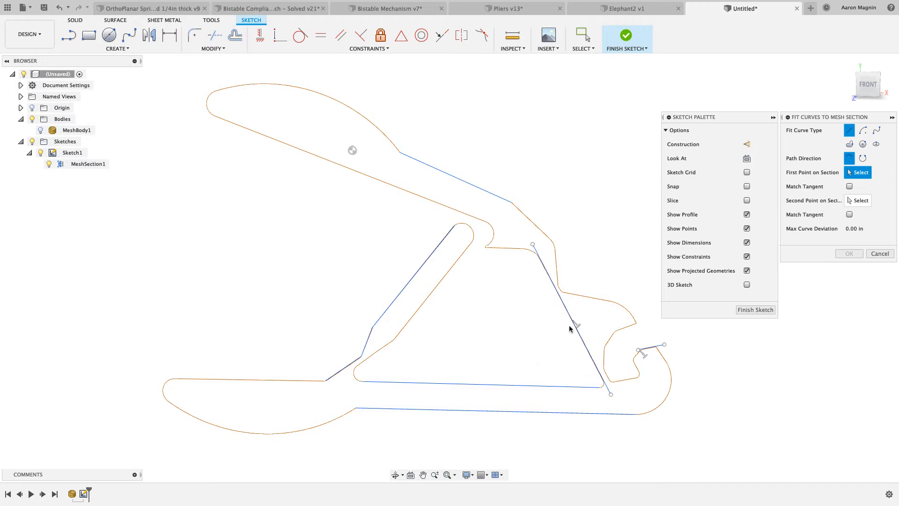
pyautogui.click(848, 144)
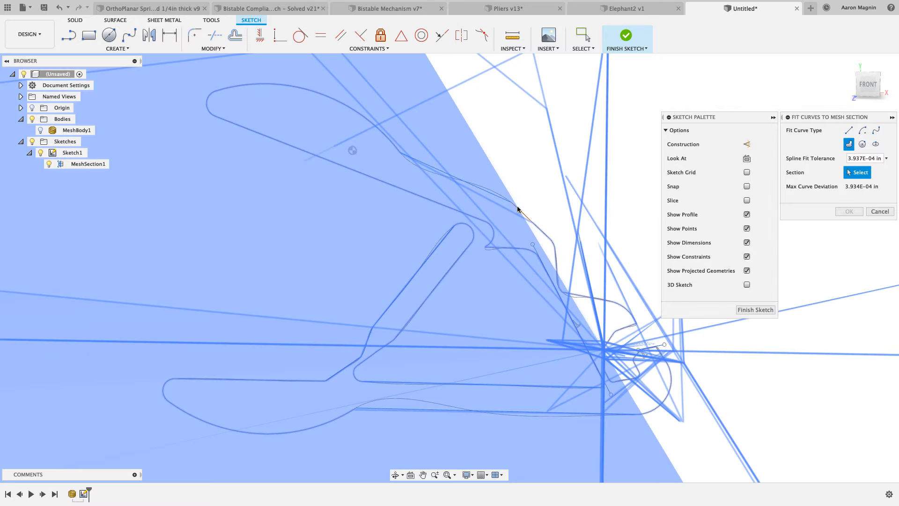
pyautogui.click(525, 217)
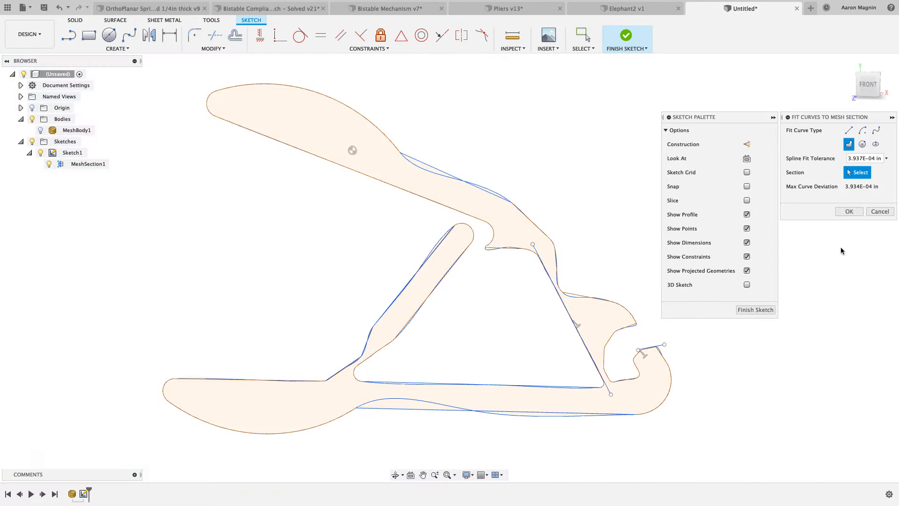
pyautogui.click(849, 211)
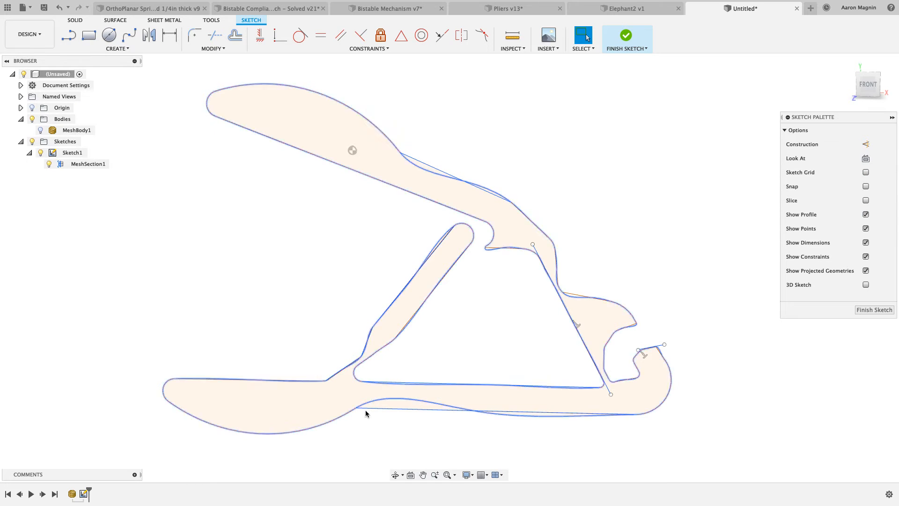
# Start a new-body extrusion and select the main pliers profile plus the sliver profiles beside the lower and upper arms
pyautogui.press('e')
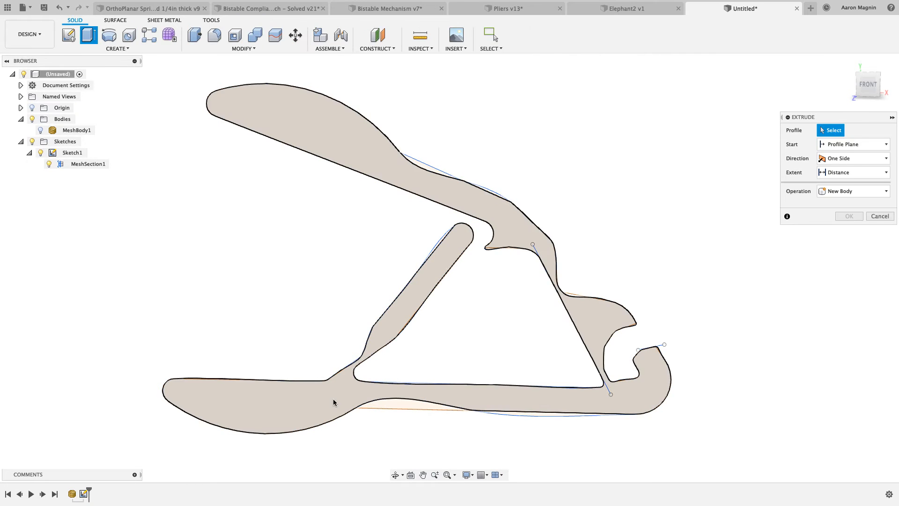
pyautogui.click(333, 398)
pyautogui.click(396, 405)
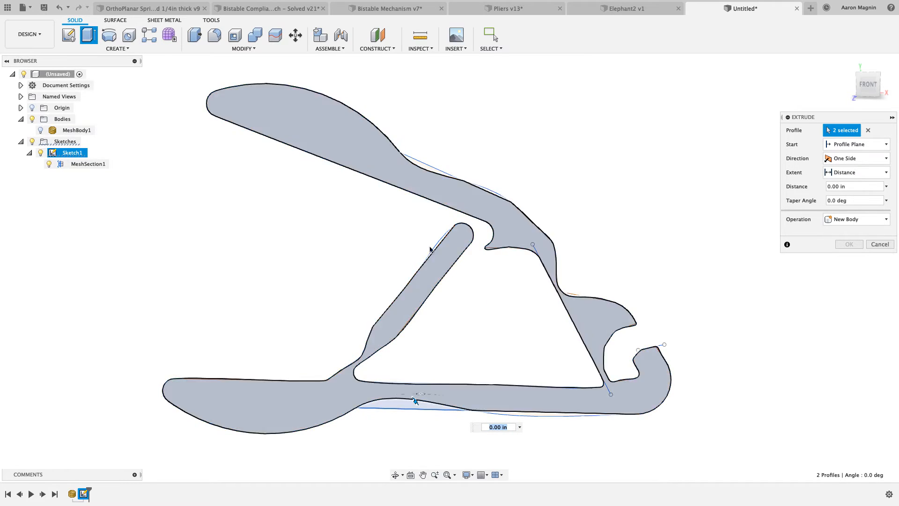
pyautogui.scroll(3, 421, 171)
pyautogui.click(422, 171)
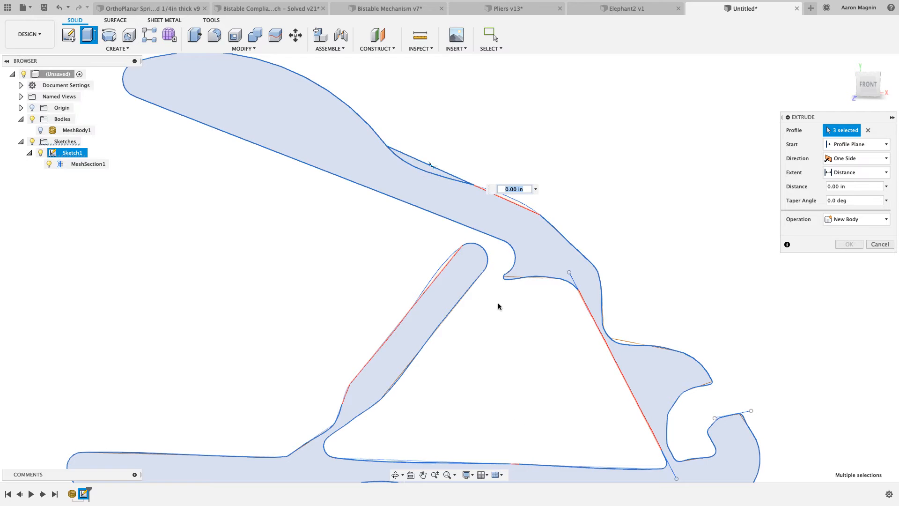
# Examine the strut, jaws and arms for gaps between the closed spline profile, the fitted lines and the mesh outline
pyautogui.scroll(-2, 539, 363)
pyautogui.scroll(5, 471, 276)
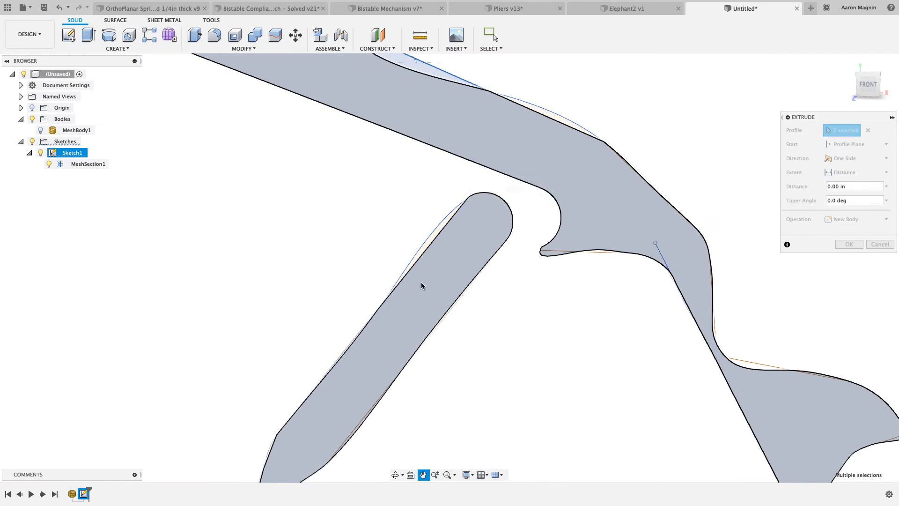
pyautogui.scroll(5, 482, 177)
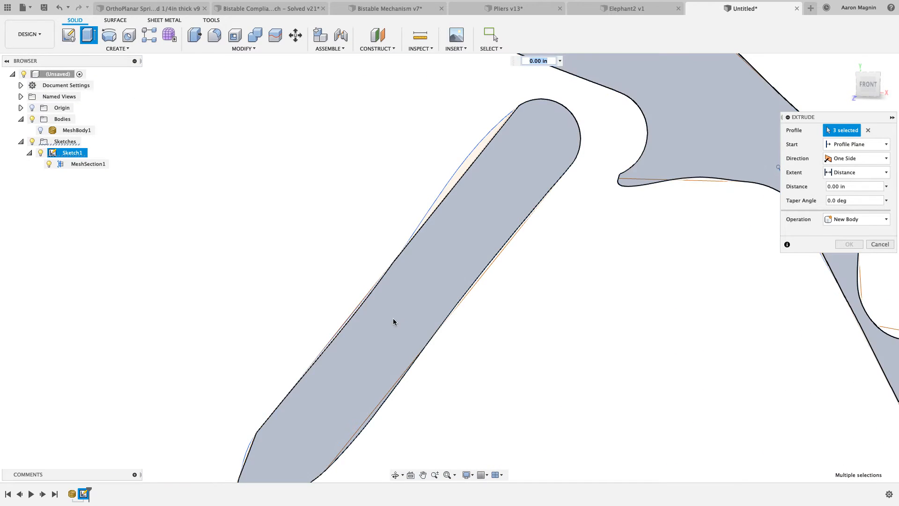
pyautogui.scroll(-1, 393, 318)
pyautogui.moveTo(467, 245); pyautogui.dragTo(578, 146, button='middle')
pyautogui.scroll(-3, 530, 415)
pyautogui.moveTo(511, 406); pyautogui.dragTo(311, 271, button='middle')
pyautogui.moveTo(512, 295); pyautogui.dragTo(328, 300, button='middle')
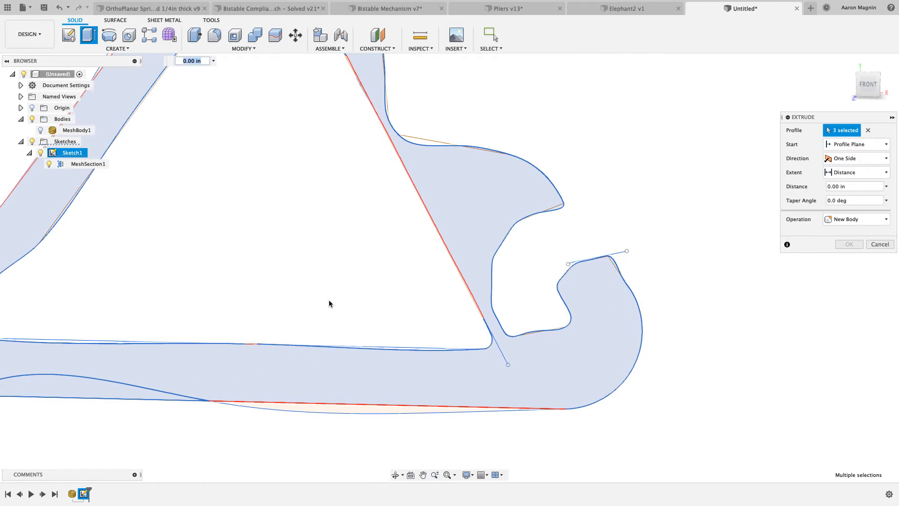
pyautogui.moveTo(420, 305); pyautogui.dragTo(410, 401, button='middle')
pyautogui.scroll(-3, 378, 273)
pyautogui.scroll(-2, 375, 283)
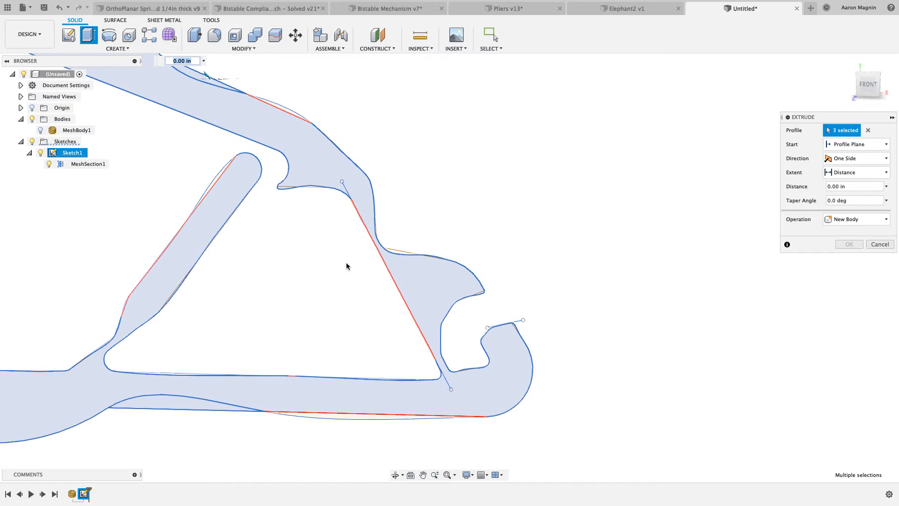
pyautogui.moveTo(336, 261); pyautogui.dragTo(368, 302, button='middle')
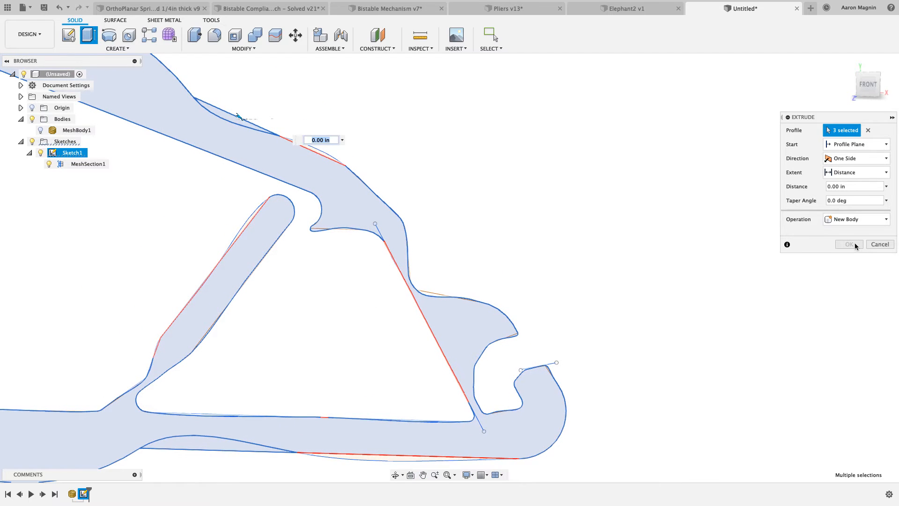
# Extrude the three selected pliers profiles 0.25 in to one side as a new body
pyautogui.moveTo(499, 262)
pyautogui.mouseDown(button='middle')
pyautogui.moveTo(579, 253)
pyautogui.moveTo(582, 243)
pyautogui.moveTo(570, 244)
pyautogui.moveTo(638, 248)
pyautogui.mouseUp(button='middle')
pyautogui.scroll(-2, 570, 244)
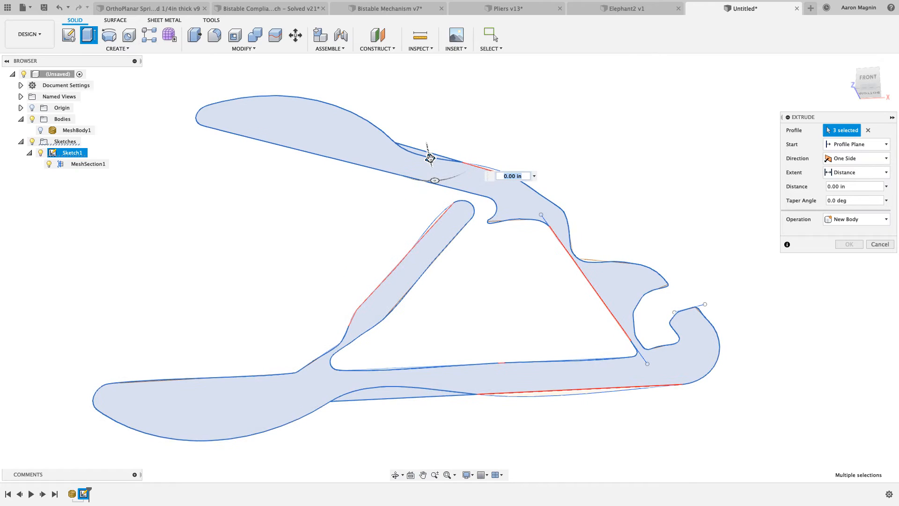
pyautogui.moveTo(430, 157); pyautogui.dragTo(425, 141)
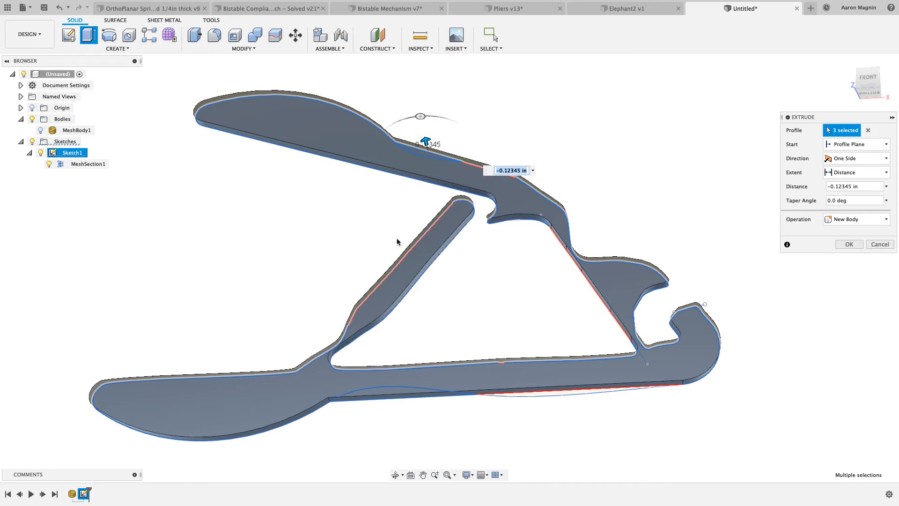
pyautogui.click(843, 187)
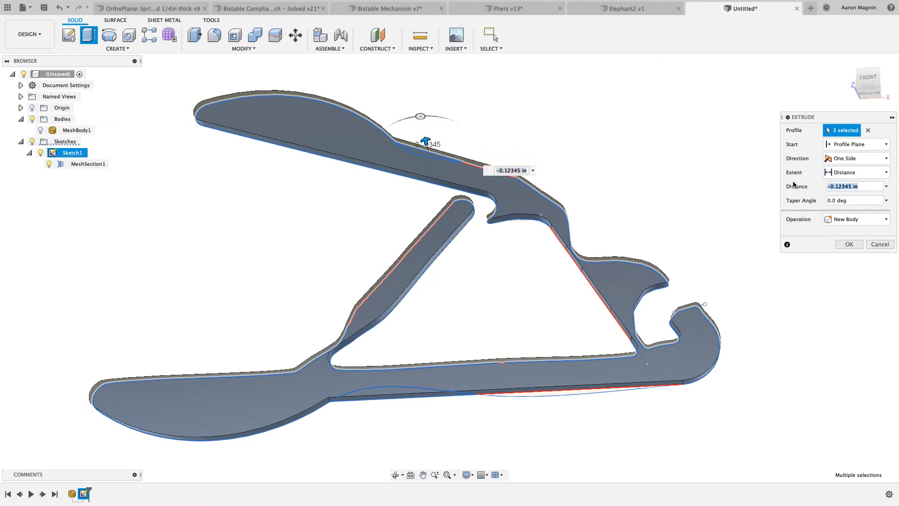
pyautogui.write('.125')
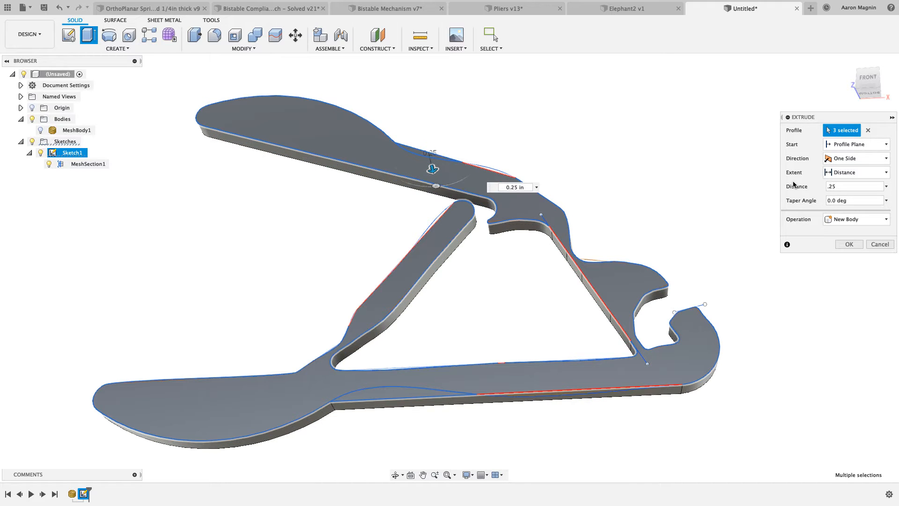
pyautogui.press('Return')
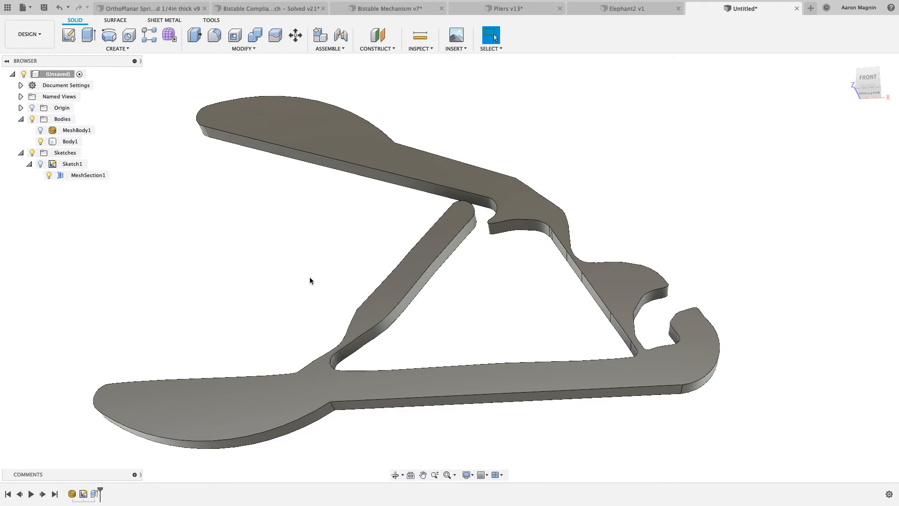
pyautogui.scroll(-3, 310, 280)
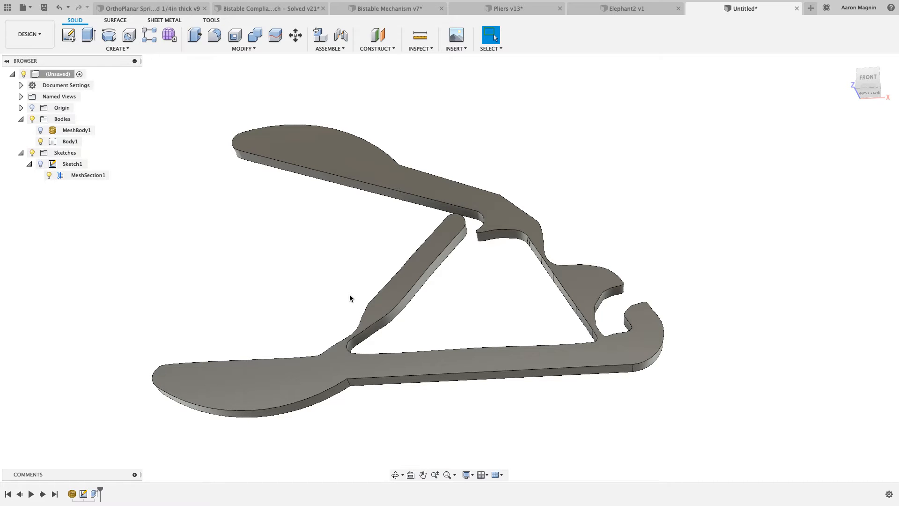
pyautogui.keyDown('shift'); pyautogui.moveTo(353, 283); pyautogui.dragTo(335, 304, button='middle'); pyautogui.keyUp('shift')
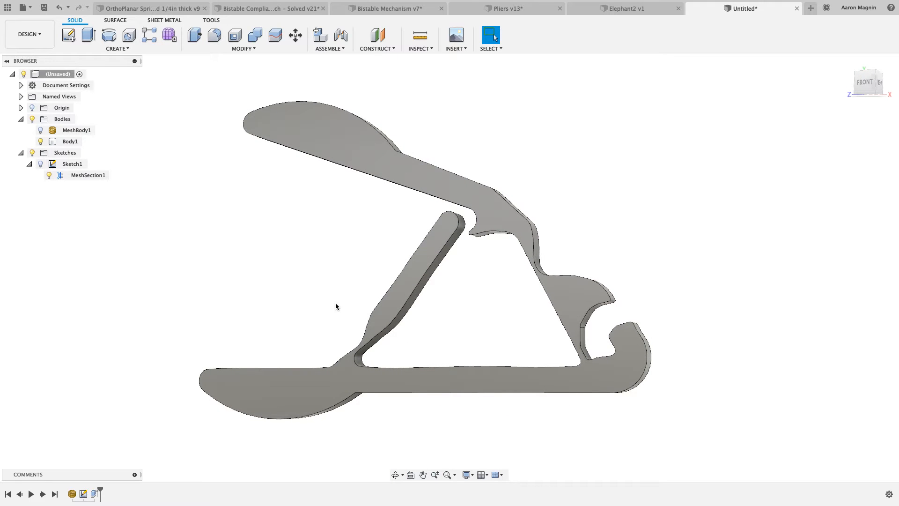
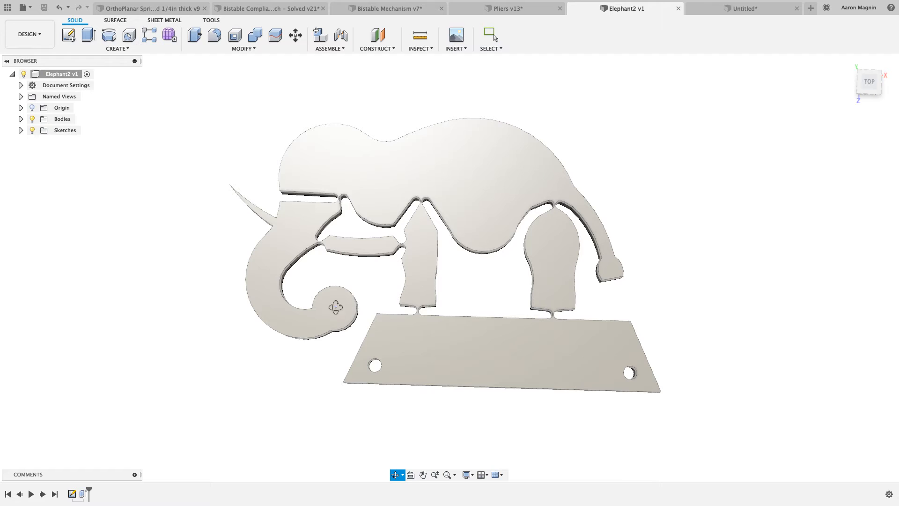
pyautogui.keyDown('shift'); pyautogui.moveTo(335, 311); pyautogui.dragTo(344, 328, button='middle'); pyautogui.keyUp('shift')
pyautogui.click(350, 322)
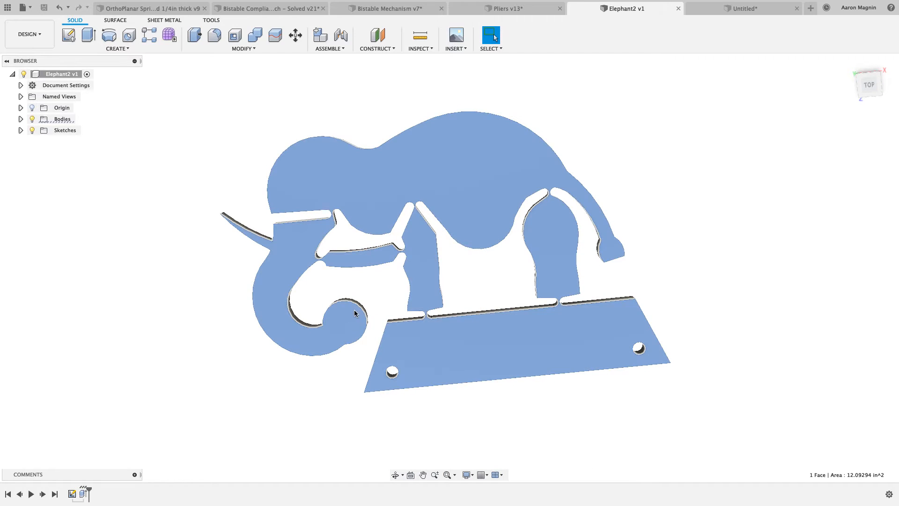
pyautogui.click(385, 292)
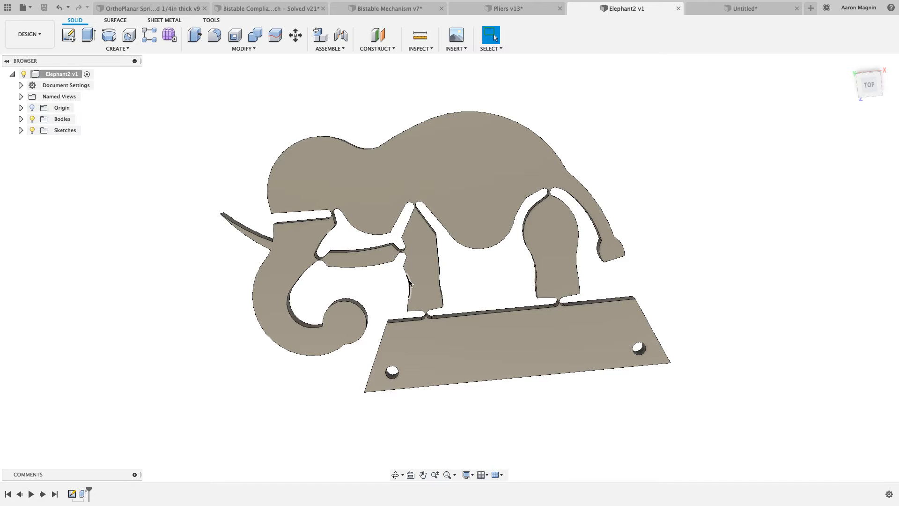
pyautogui.scroll(-1, 409, 283)
pyautogui.moveTo(409, 283); pyautogui.dragTo(375, 288, button='middle')
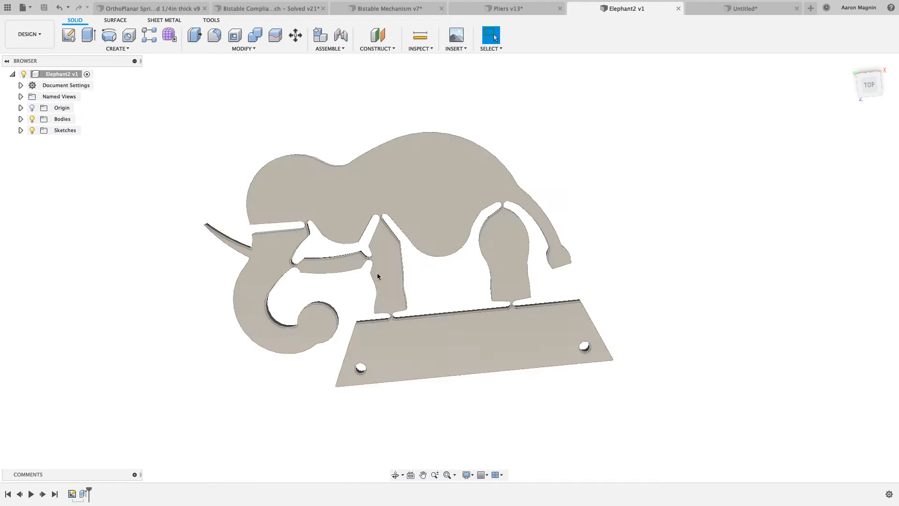
# Switch to the Simulation workspace and create a Static Stress study for the elephant
pyautogui.click(870, 88)
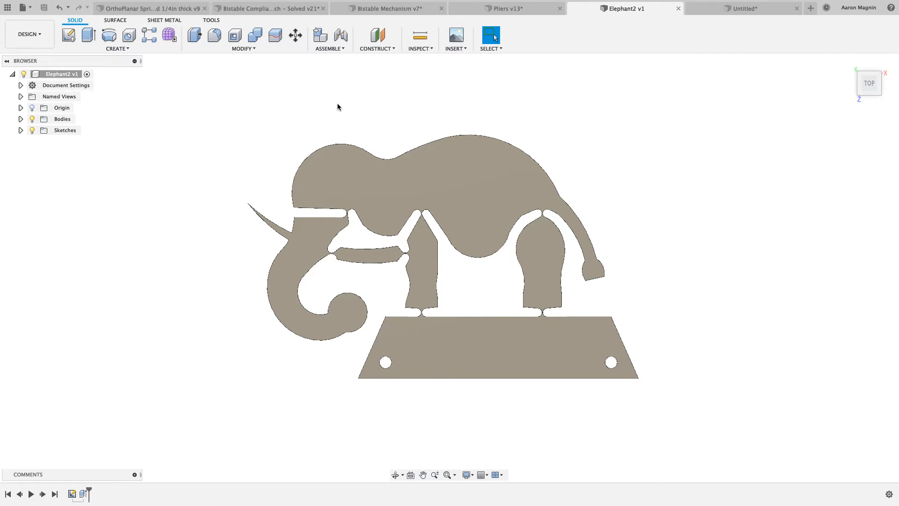
pyautogui.click(40, 35)
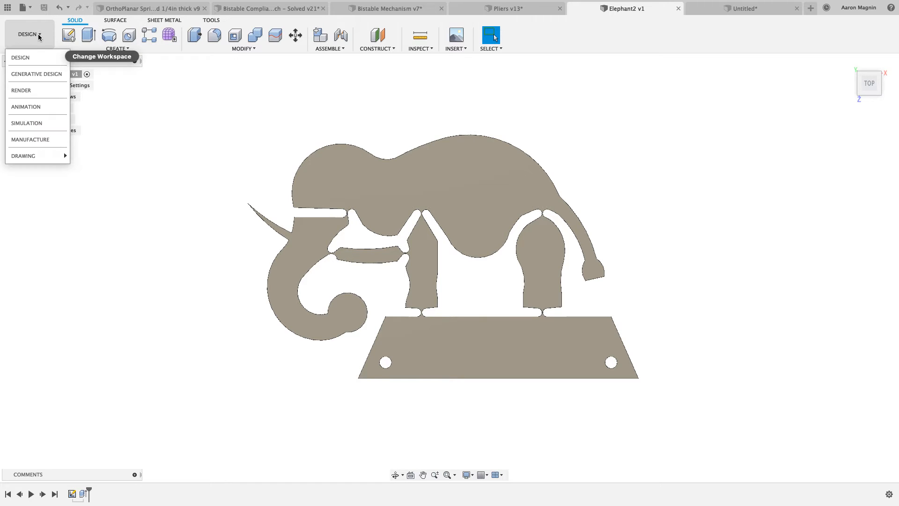
pyautogui.click(34, 123)
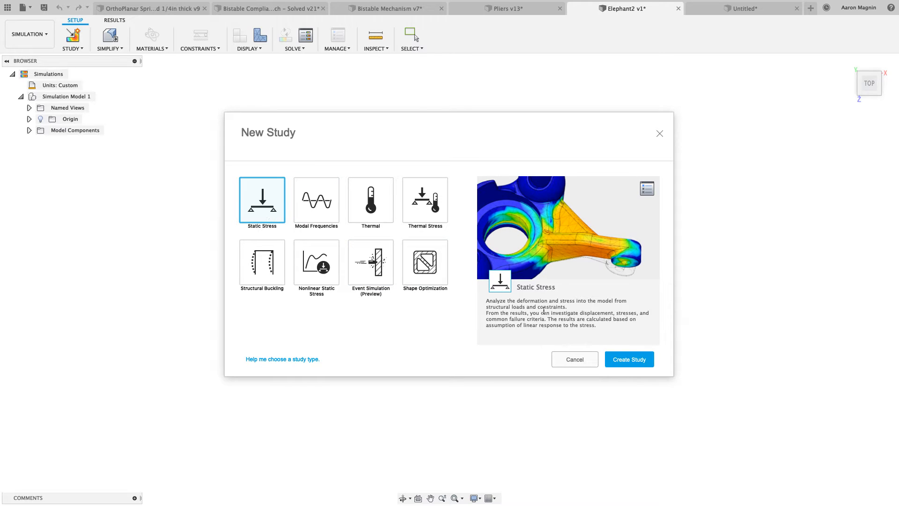
pyautogui.click(637, 364)
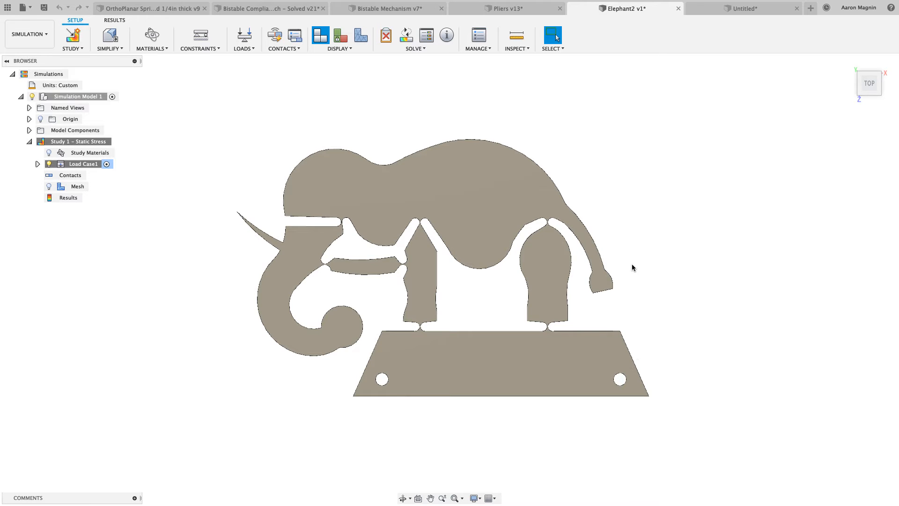
# Apply a Fixed structural constraint along all three axes to the inner faces of both mounting holes in the elephant's base
pyautogui.keyDown('shift'); pyautogui.moveTo(632, 265); pyautogui.dragTo(644, 227, button='middle'); pyautogui.keyUp('shift')
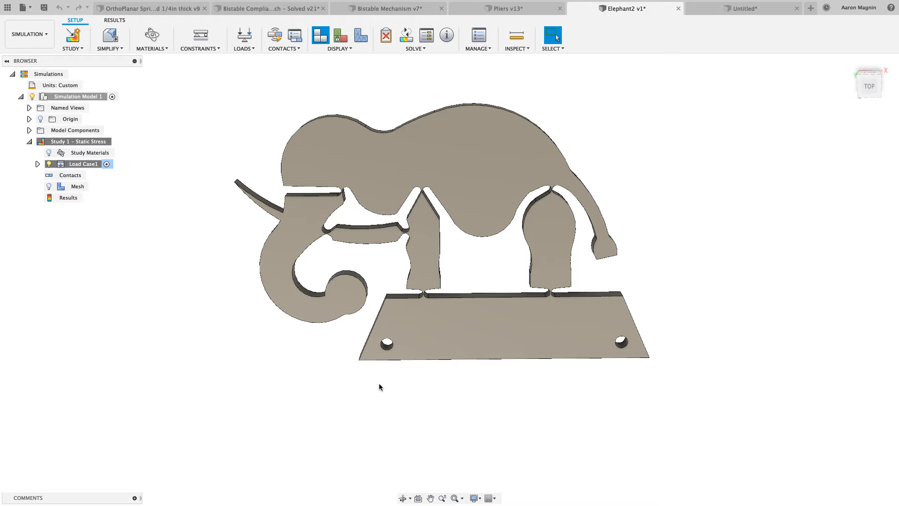
pyautogui.press('c')
pyautogui.scroll(5, 393, 385)
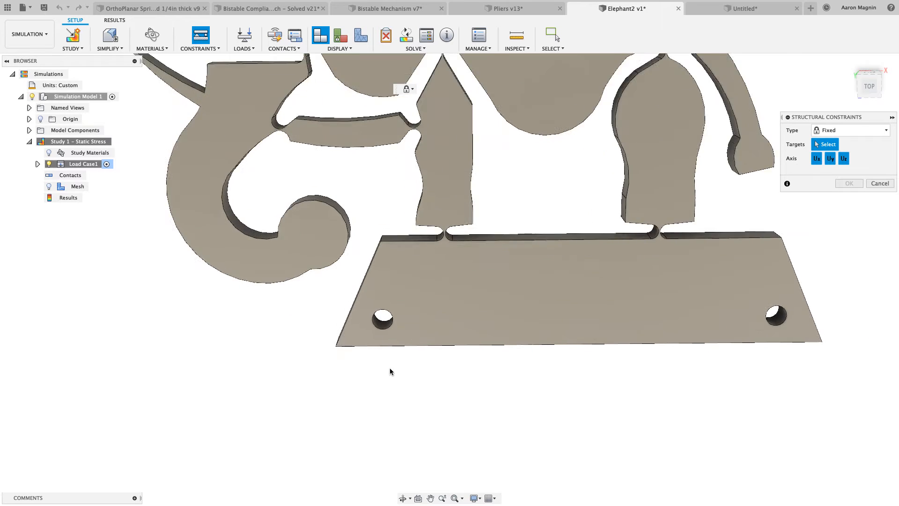
pyautogui.scroll(2, 388, 361)
pyautogui.click(380, 307)
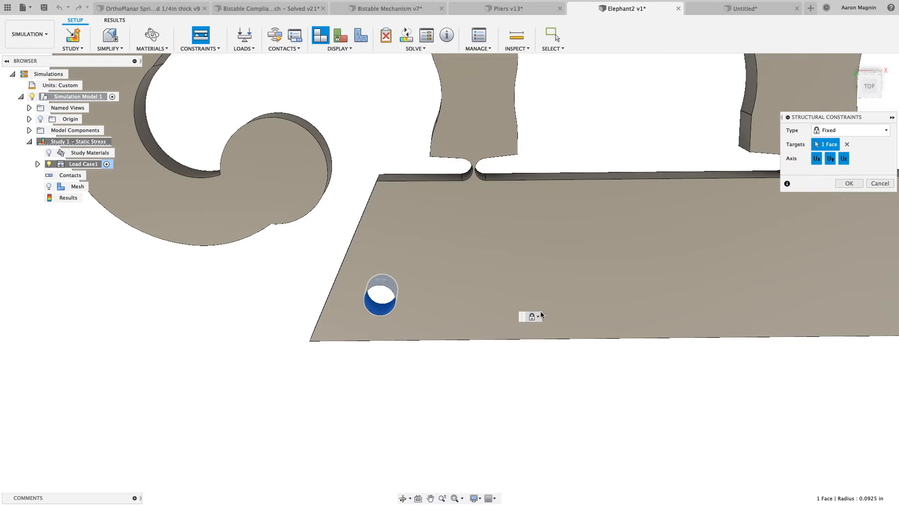
pyautogui.click(540, 314)
pyautogui.scroll(-1, 455, 267)
pyautogui.moveTo(487, 266); pyautogui.dragTo(238, 277, button='middle')
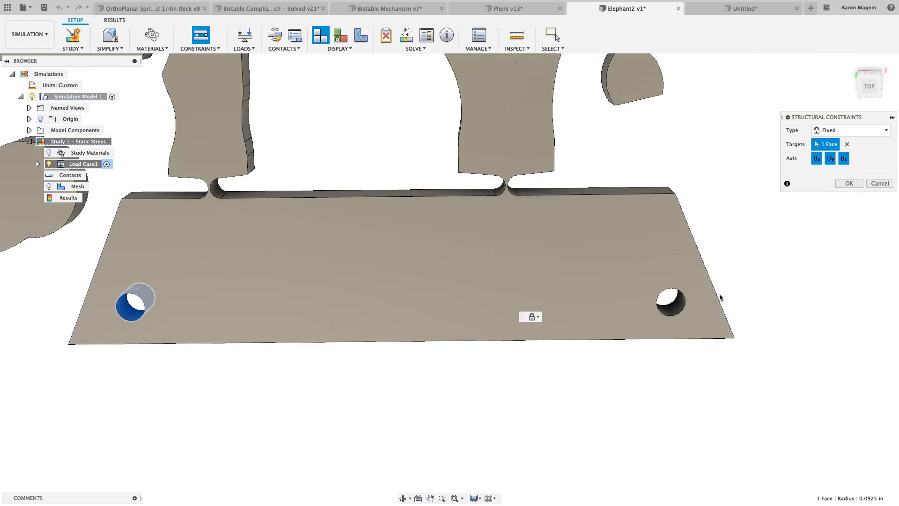
pyautogui.click(668, 301)
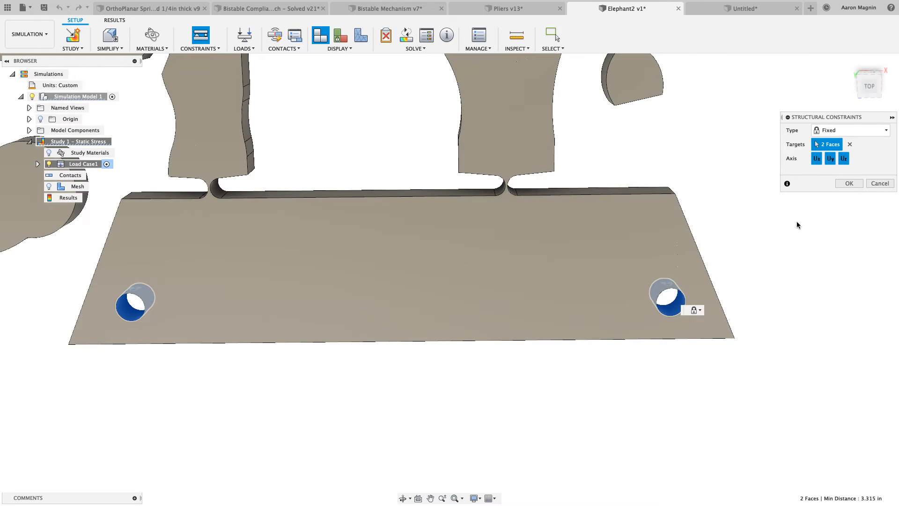
pyautogui.click(849, 183)
# Reorient the view cube by setting the edge-on view along the elephant's back as the Top view
pyautogui.scroll(-5, 580, 315)
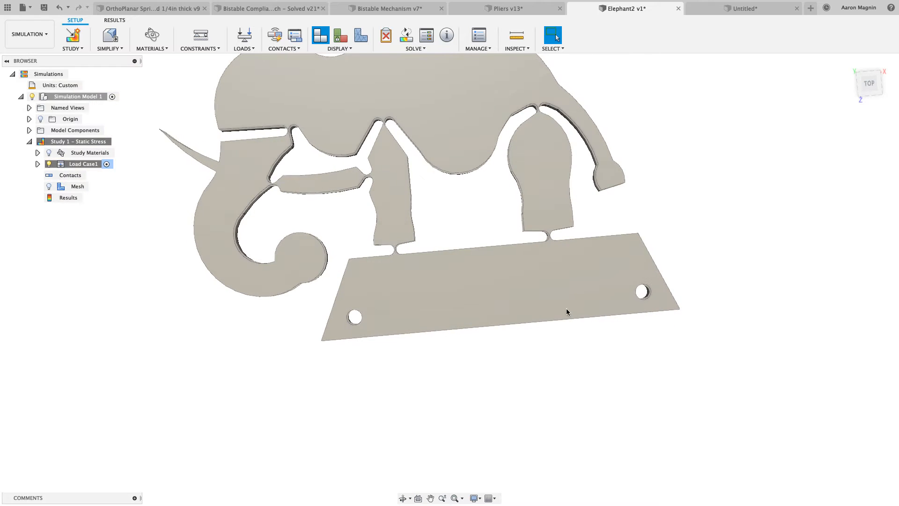
pyautogui.moveTo(559, 320)
pyautogui.keyDown('shift'); pyautogui.mouseDown(button='middle')
pyautogui.moveTo(576, 310)
pyautogui.moveTo(553, 305)
pyautogui.moveTo(569, 305)
pyautogui.moveTo(564, 325)
pyautogui.moveTo(616, 300)
pyautogui.moveTo(504, 234)
pyautogui.moveTo(506, 208)
pyautogui.moveTo(462, 194)
pyautogui.moveTo(489, 181)
pyautogui.mouseUp(button='middle'); pyautogui.keyUp('shift')
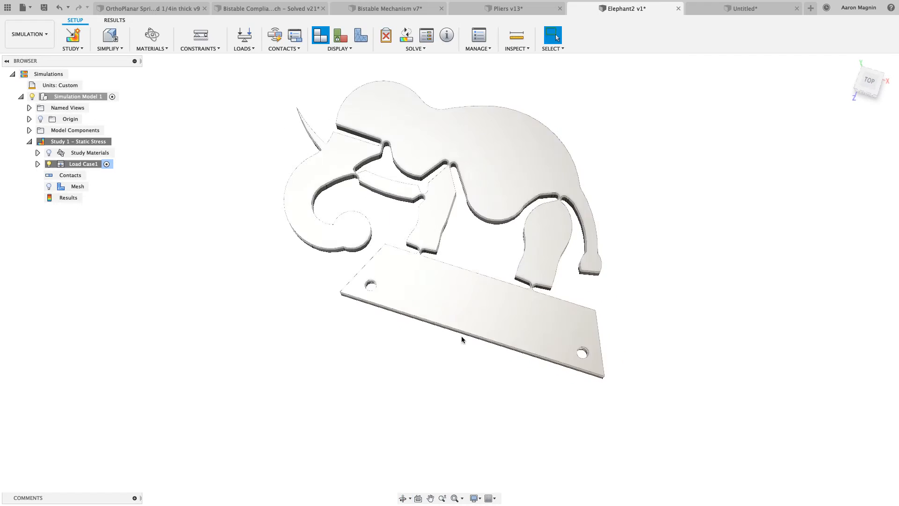
pyautogui.moveTo(487, 214)
pyautogui.keyDown('shift'); pyautogui.mouseDown(button='middle')
pyautogui.moveTo(505, 209)
pyautogui.moveTo(489, 207)
pyautogui.moveTo(489, 192)
pyautogui.moveTo(478, 260)
pyautogui.mouseUp(button='middle'); pyautogui.keyUp('shift')
pyautogui.click(868, 80)
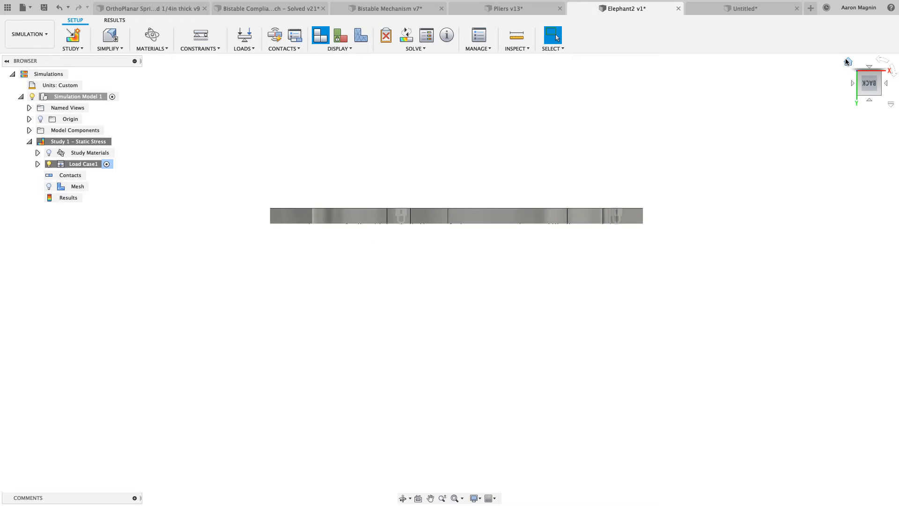
pyautogui.rightClick(869, 82)
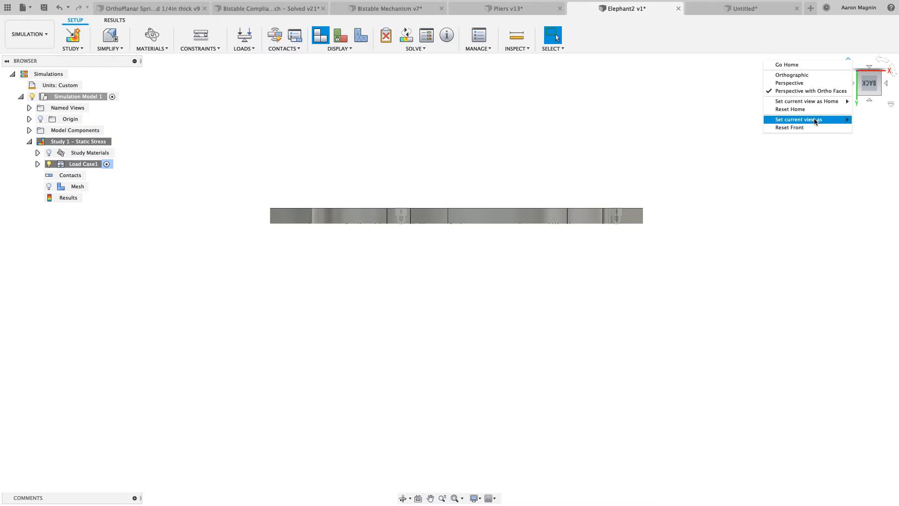
pyautogui.click(730, 123)
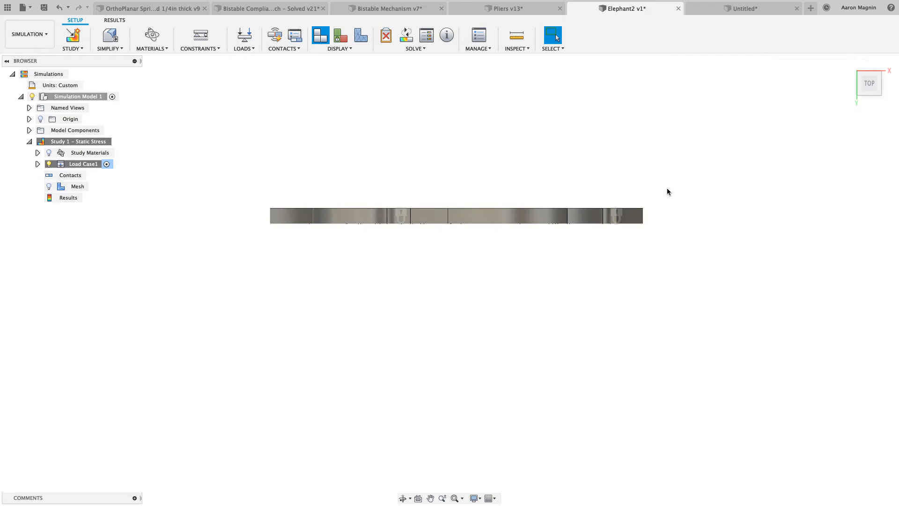
pyautogui.keyDown('shift'); pyautogui.moveTo(667, 189); pyautogui.dragTo(605, 177, button='middle'); pyautogui.keyUp('shift')
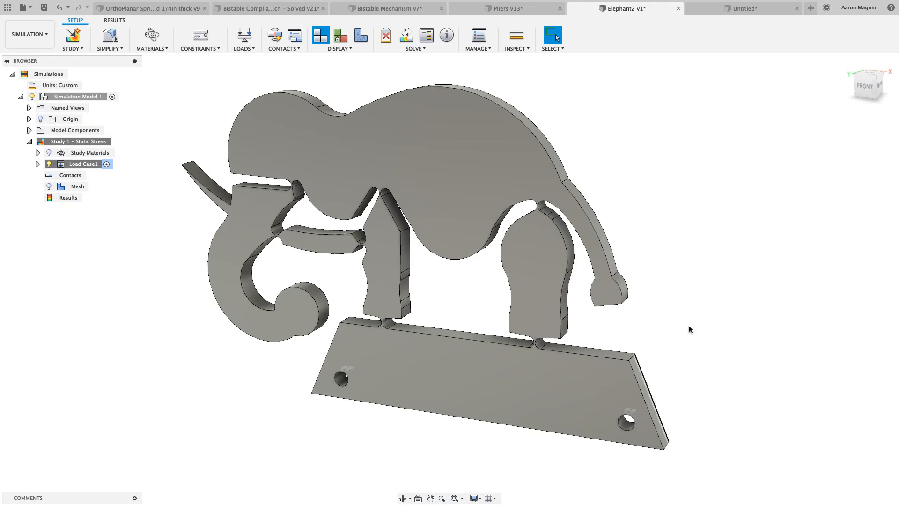
# Apply a 1 lbforce structural load to the curved outer face at the tip of the elephant's tail
pyautogui.press('l')
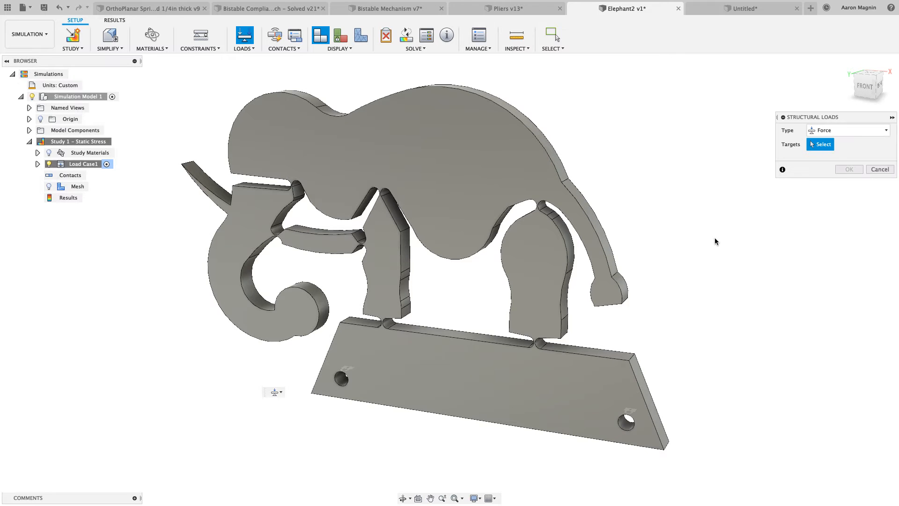
pyautogui.scroll(3, 627, 282)
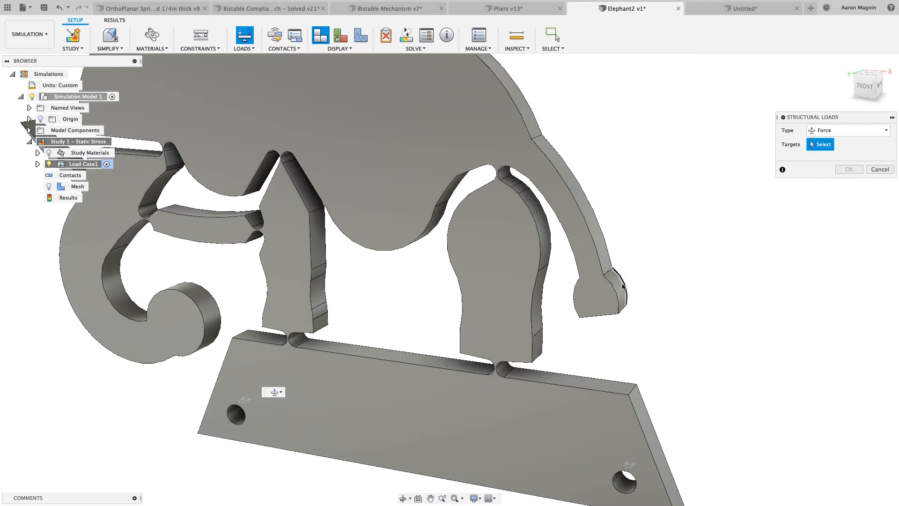
pyautogui.click(619, 285)
pyautogui.scroll(-3, 649, 271)
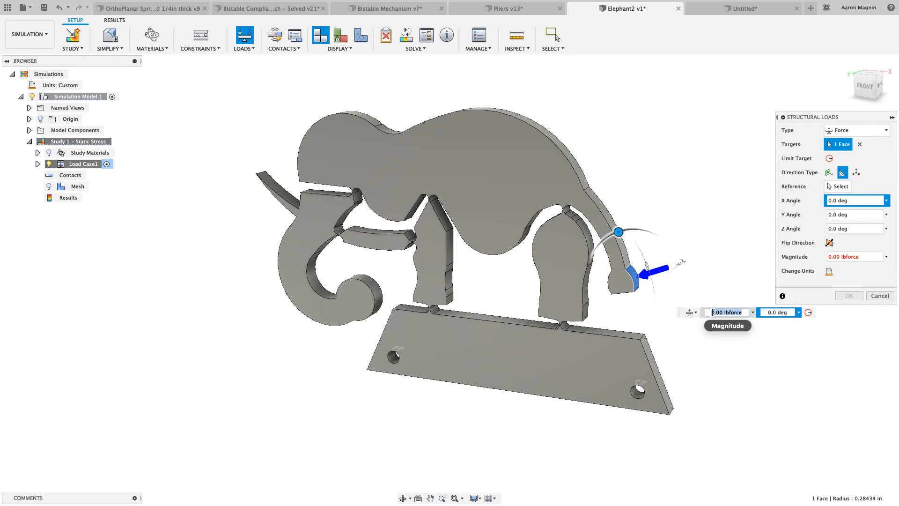
pyautogui.write('1')
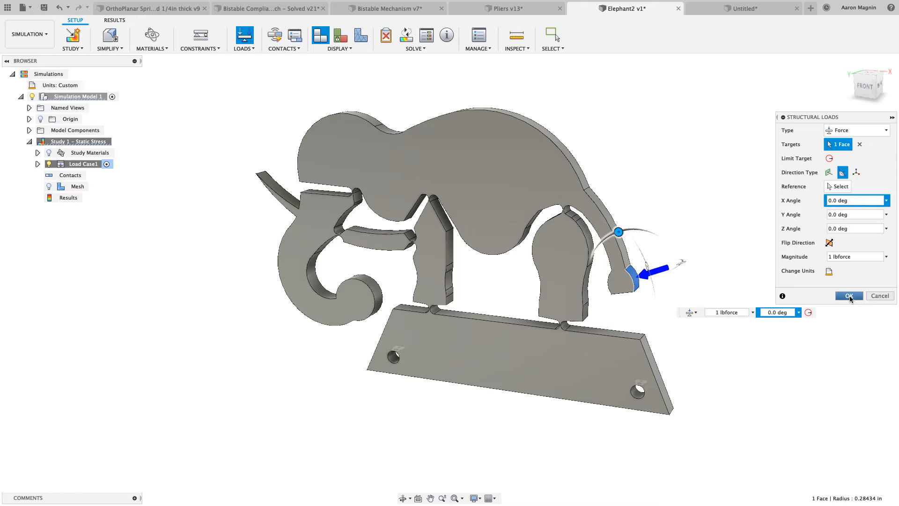
pyautogui.click(850, 297)
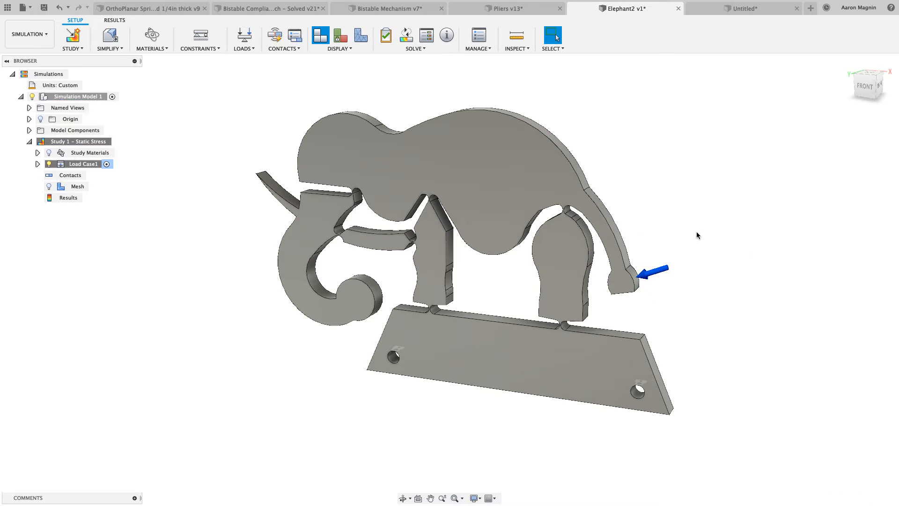
# Solve the static stress study locally
pyautogui.scroll(-2, 696, 231)
pyautogui.moveTo(696, 231); pyautogui.dragTo(625, 233, button='middle')
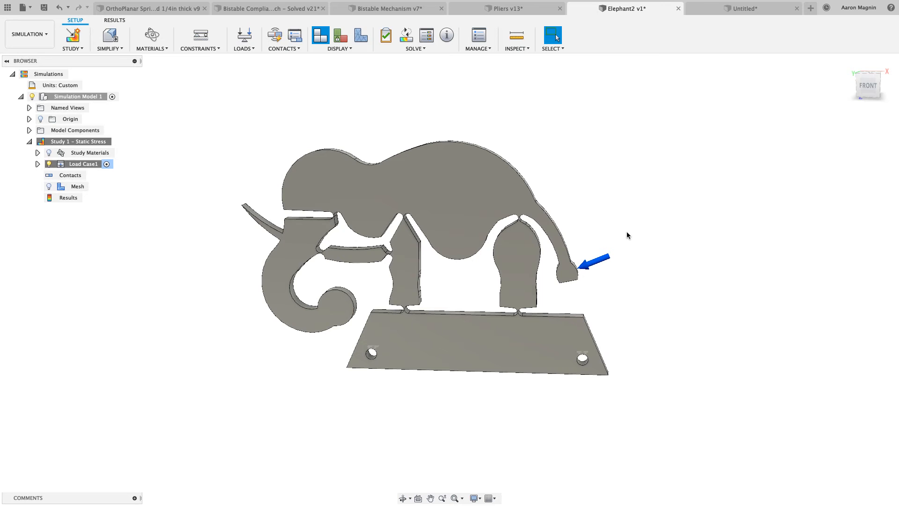
pyautogui.click(37, 152)
pyautogui.click(38, 153)
pyautogui.click(407, 37)
pyautogui.click(416, 156)
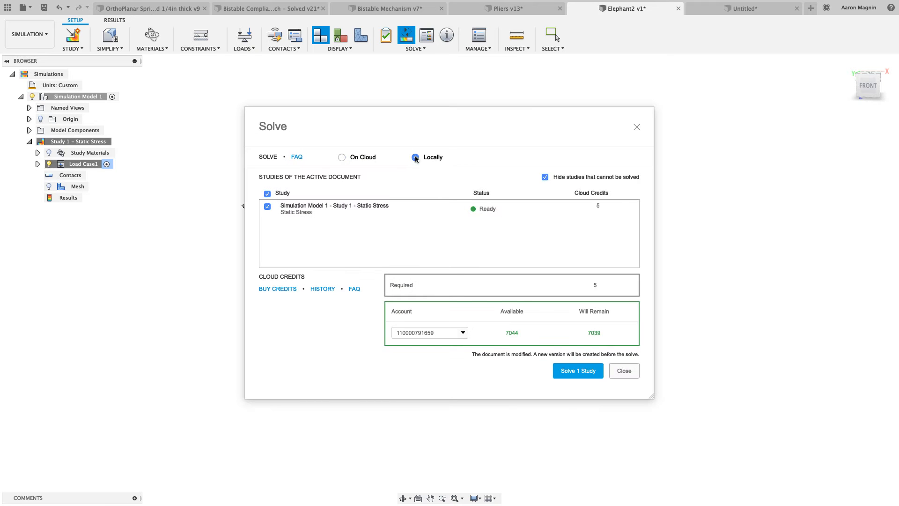
pyautogui.click(587, 371)
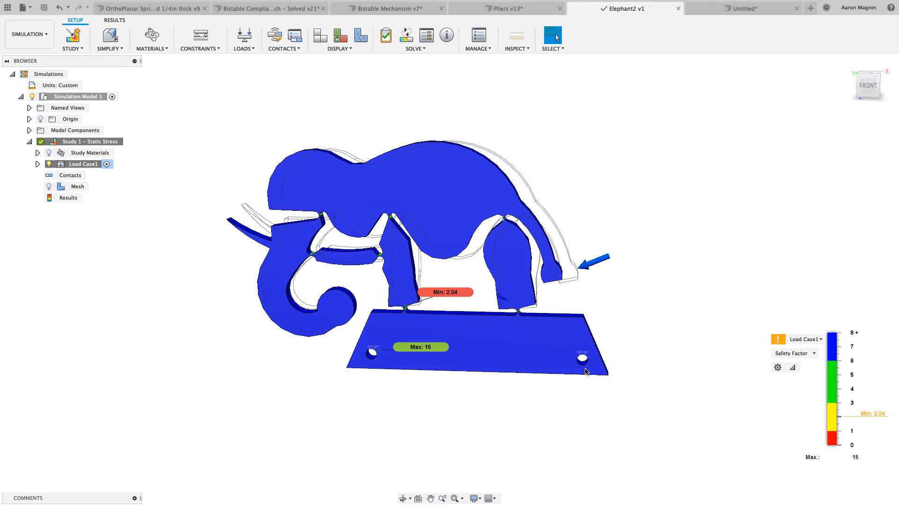
# Display the Stress result, switch to total Displacement, and examine how the trunk, legs and tail move under the tail load
pyautogui.click(813, 354)
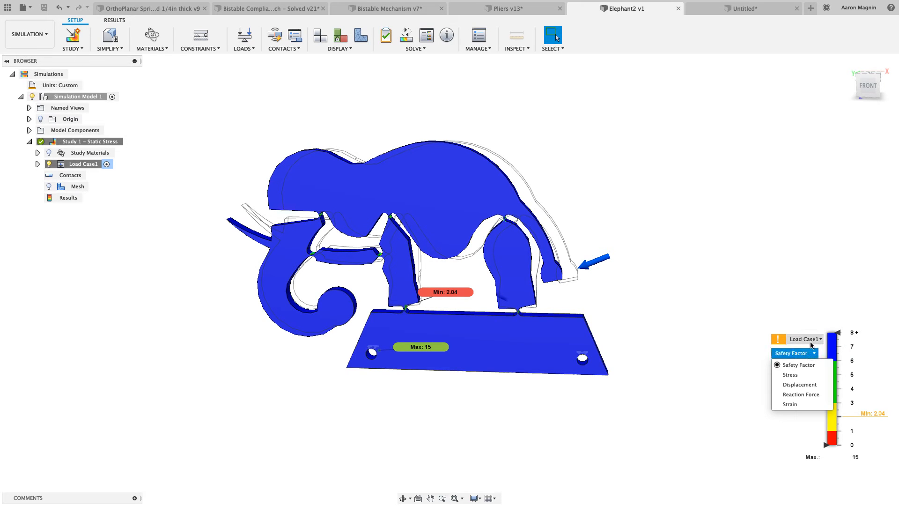
pyautogui.click(790, 375)
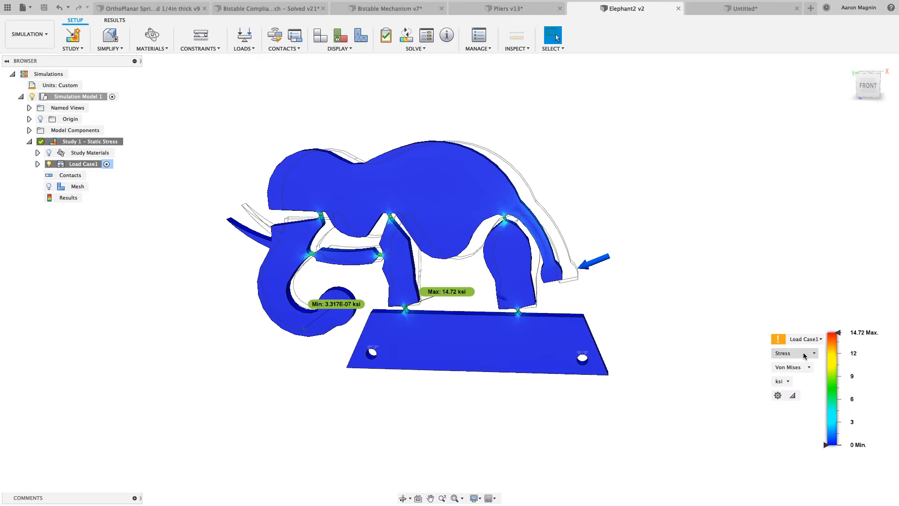
pyautogui.click(799, 353)
pyautogui.click(800, 385)
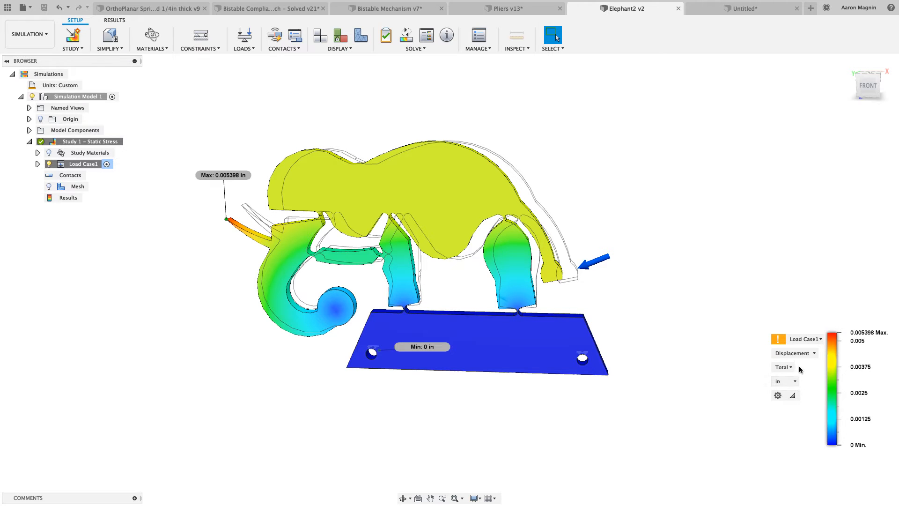
pyautogui.moveTo(748, 364); pyautogui.dragTo(730, 364, button='middle')
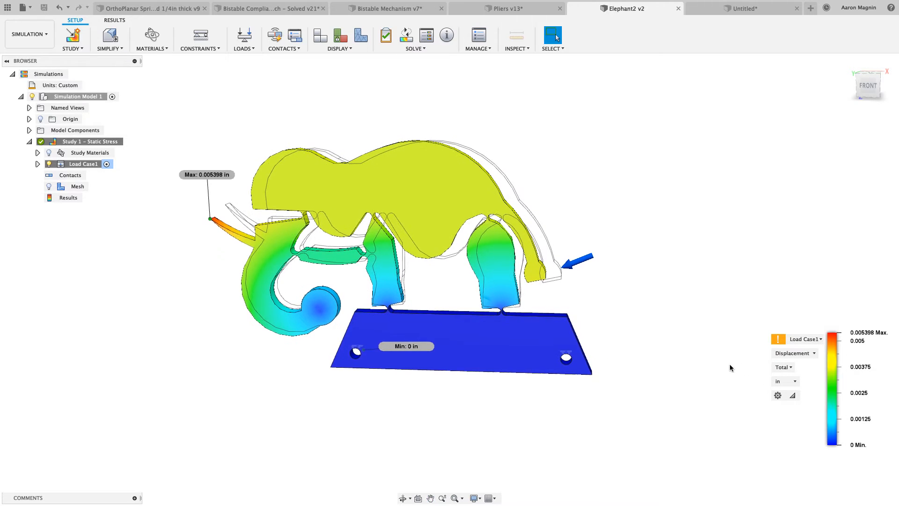
pyautogui.keyDown('shift'); pyautogui.moveTo(681, 344); pyautogui.dragTo(683, 336, button='middle'); pyautogui.keyUp('shift')
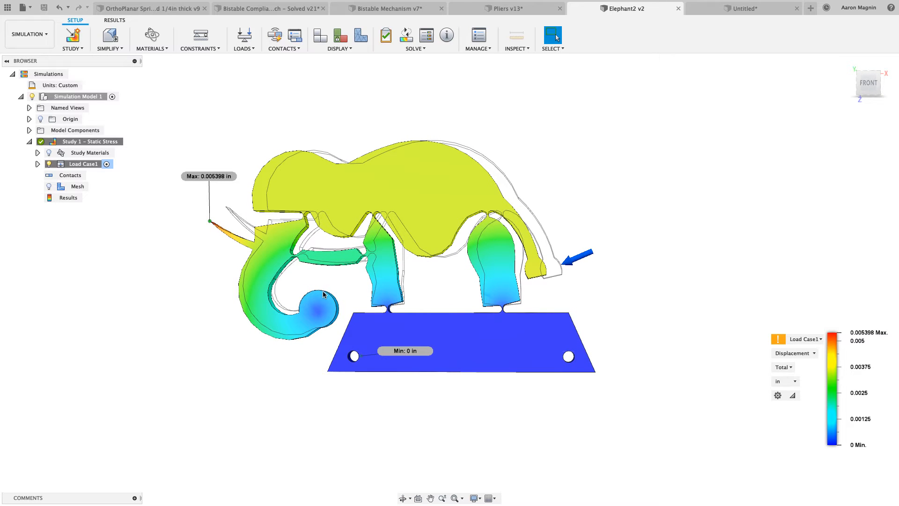
pyautogui.scroll(4, 323, 294)
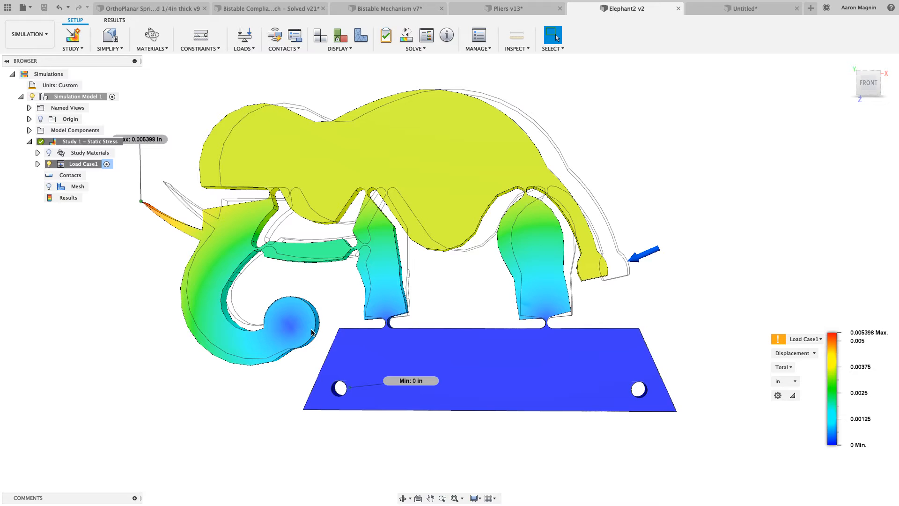
pyautogui.scroll(-2, 331, 304)
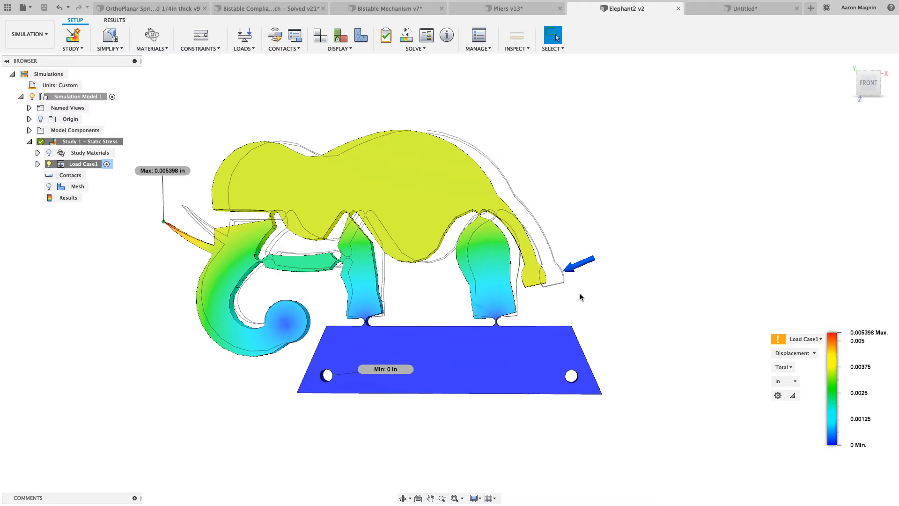
# View the displacement result at Actual deformation scale and exaggerate it to Adjusted 5x
pyautogui.moveTo(824, 347)
pyautogui.press('s')
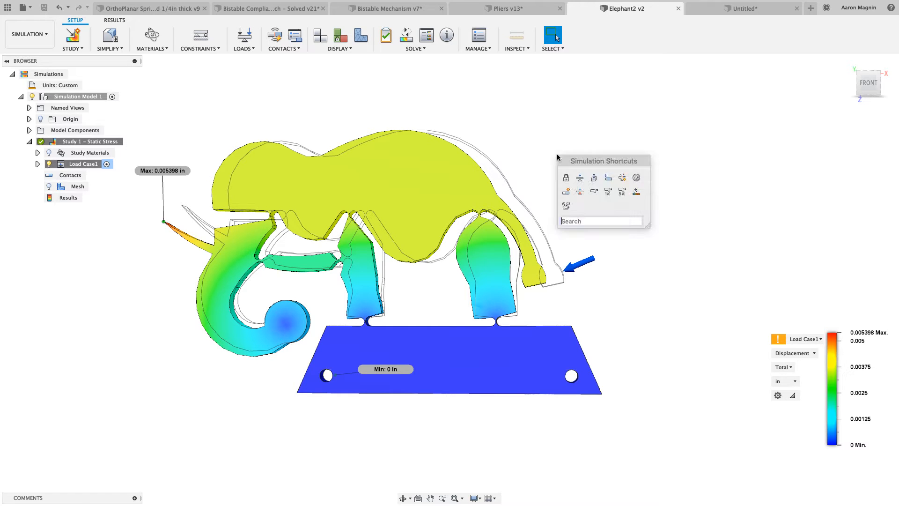
pyautogui.click(593, 192)
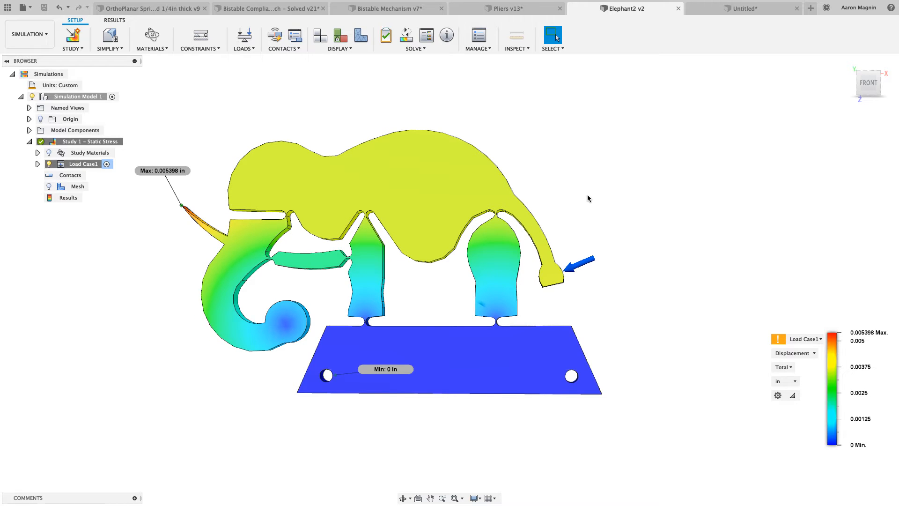
pyautogui.press('s')
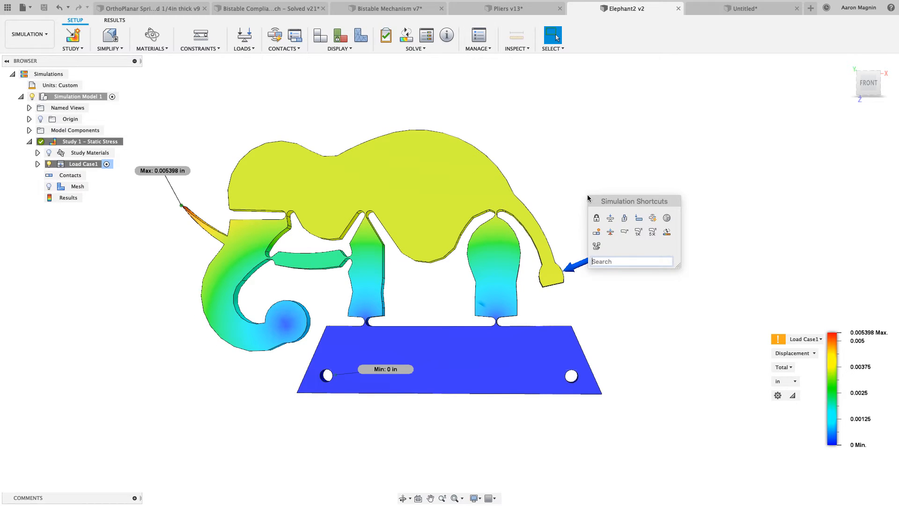
pyautogui.click(653, 233)
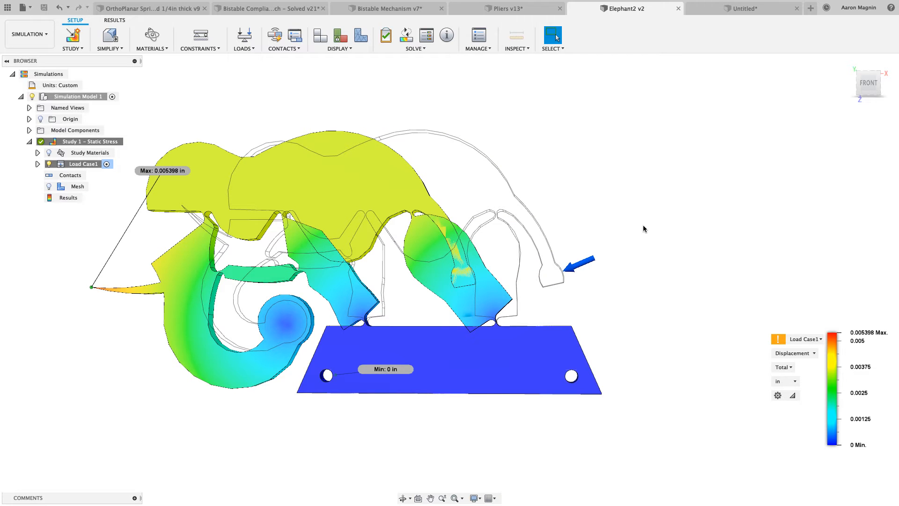
pyautogui.scroll(-2, 615, 214)
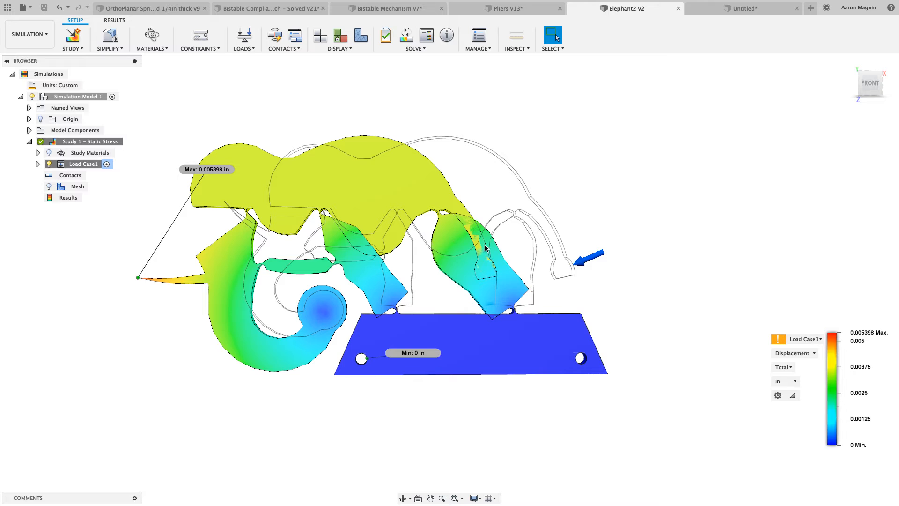
# Return the displacement result to the Adjusted deformation scale and review the available deformation options
pyautogui.press('s')
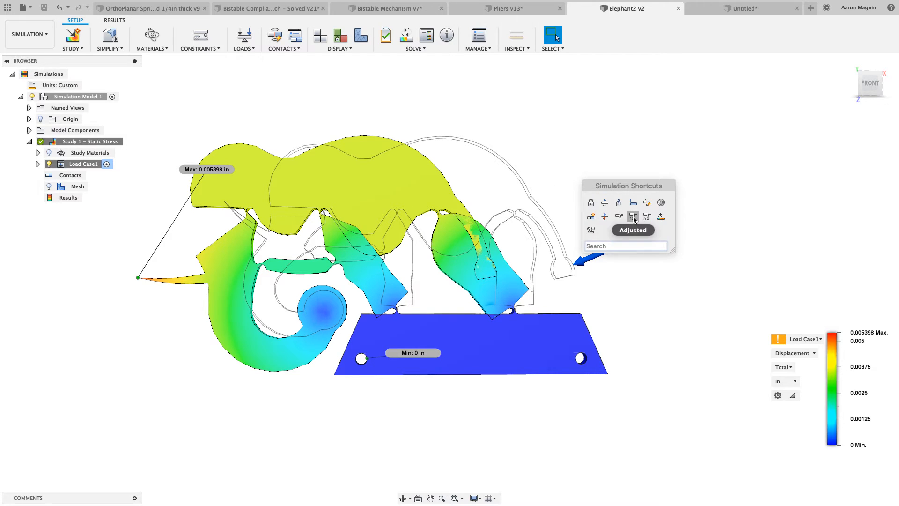
pyautogui.click(619, 217)
pyautogui.moveTo(622, 208); pyautogui.dragTo(614, 208, button='middle')
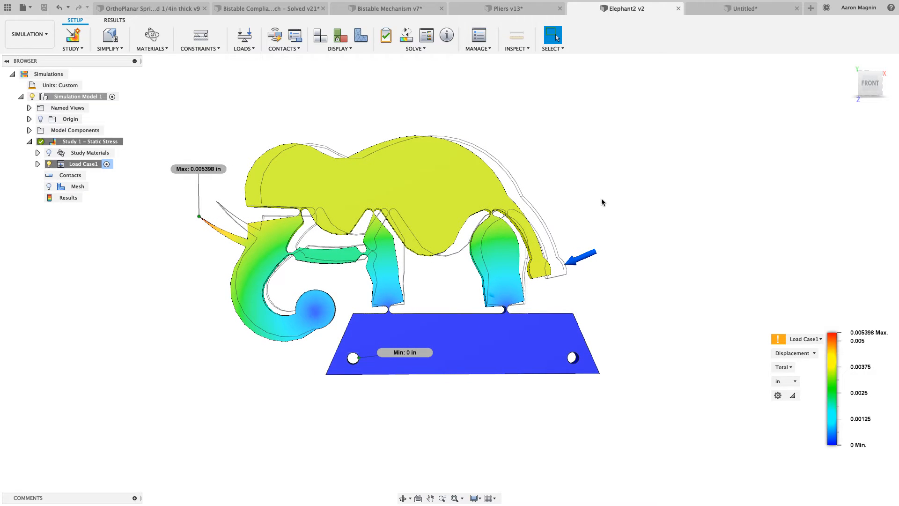
pyautogui.press('s')
pyautogui.press('s')
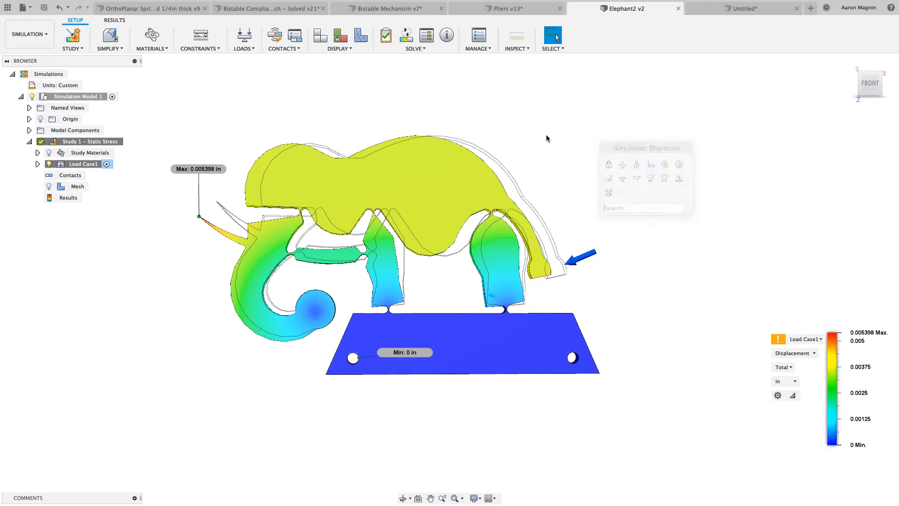
pyautogui.click(115, 20)
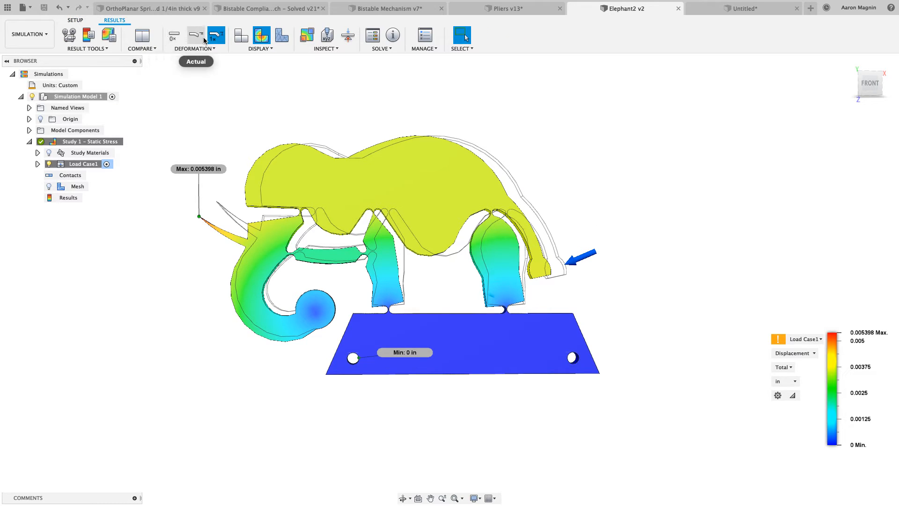
pyautogui.click(74, 20)
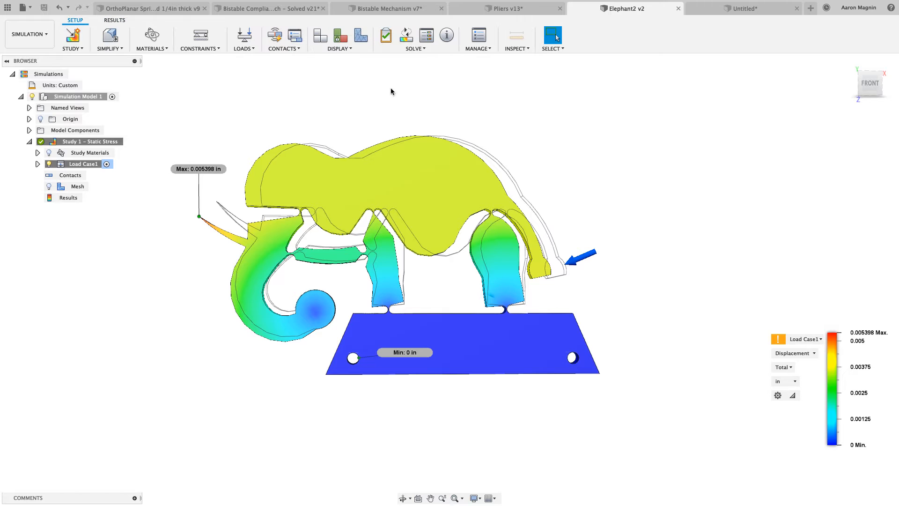
# Animate the displacement result two-way with 50 steps at Fastest speed, play it, and close the animation
pyautogui.press('s')
pyautogui.click(521, 183)
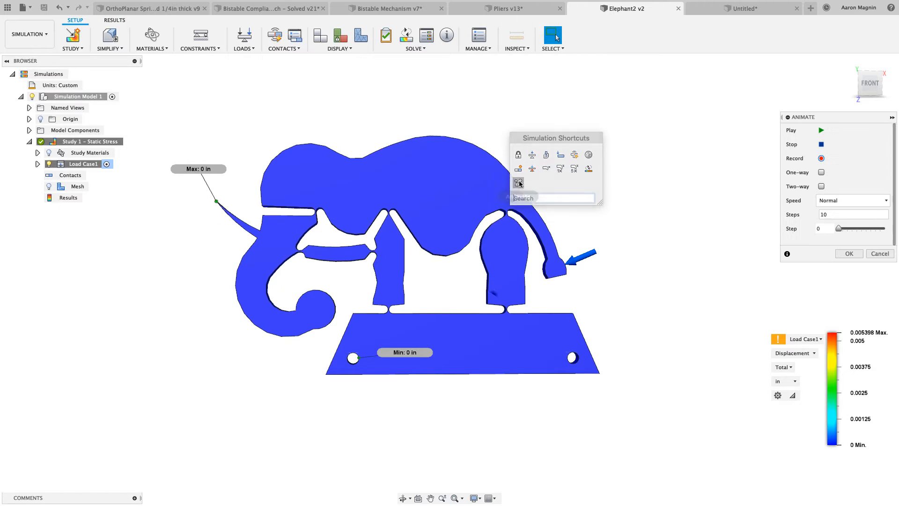
pyautogui.moveTo(834, 215); pyautogui.dragTo(793, 217)
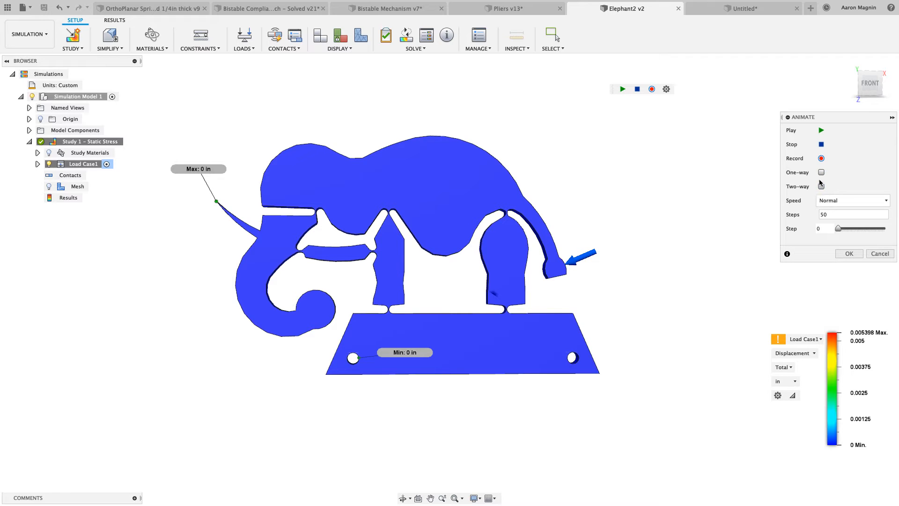
pyautogui.click(843, 201)
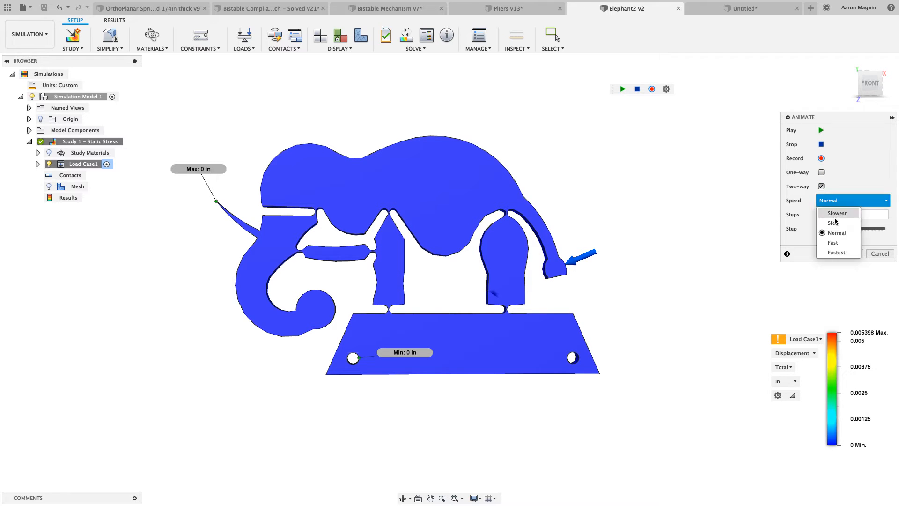
pyautogui.click(838, 252)
pyautogui.click(821, 130)
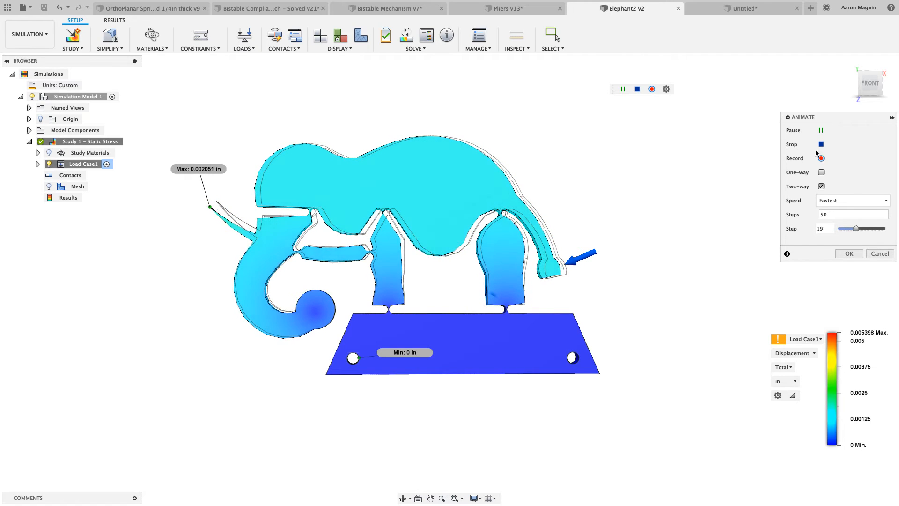
pyautogui.click(849, 253)
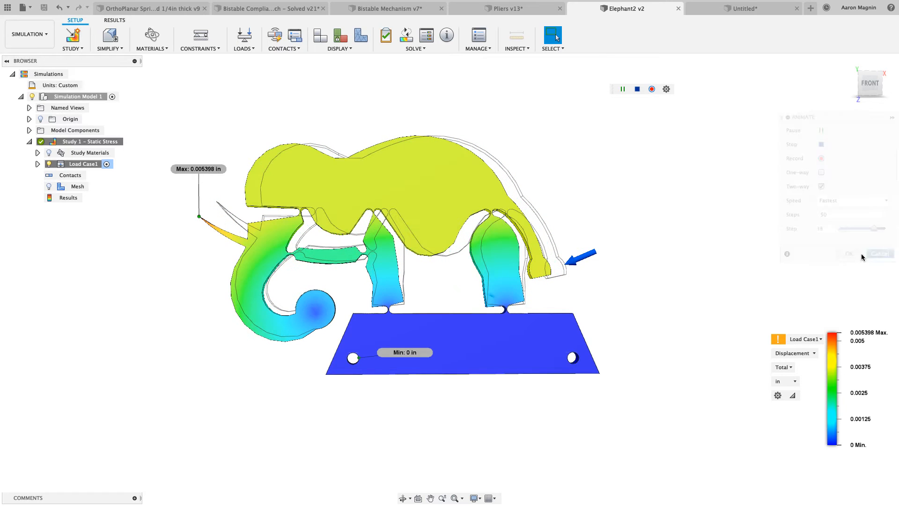
# Clone Study 1 - Static Stress and turn the copy's tail force to pull away from the elephant at an X angle of -140.7 deg
pyautogui.rightClick(69, 144)
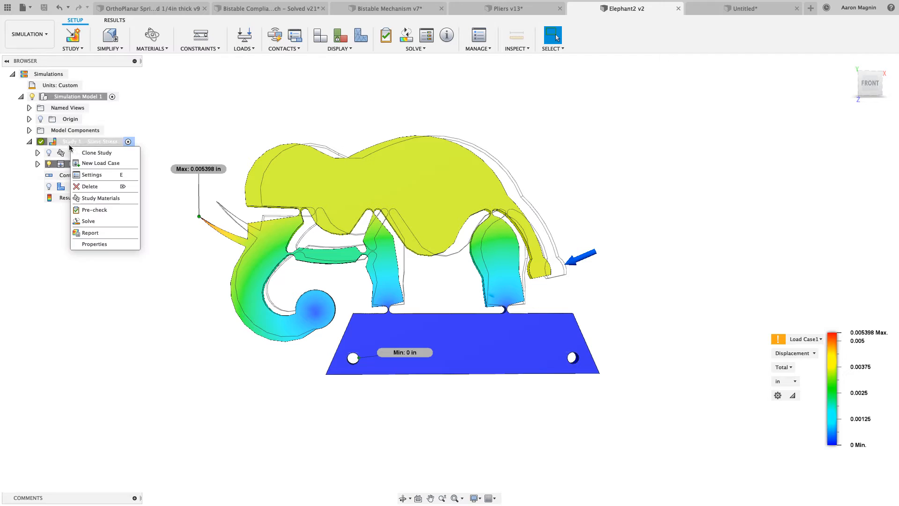
pyautogui.click(82, 154)
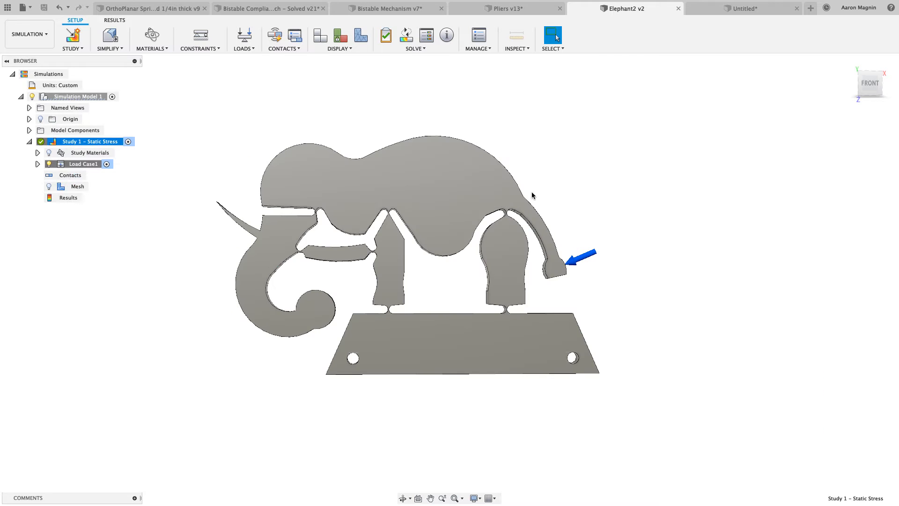
pyautogui.click(37, 175)
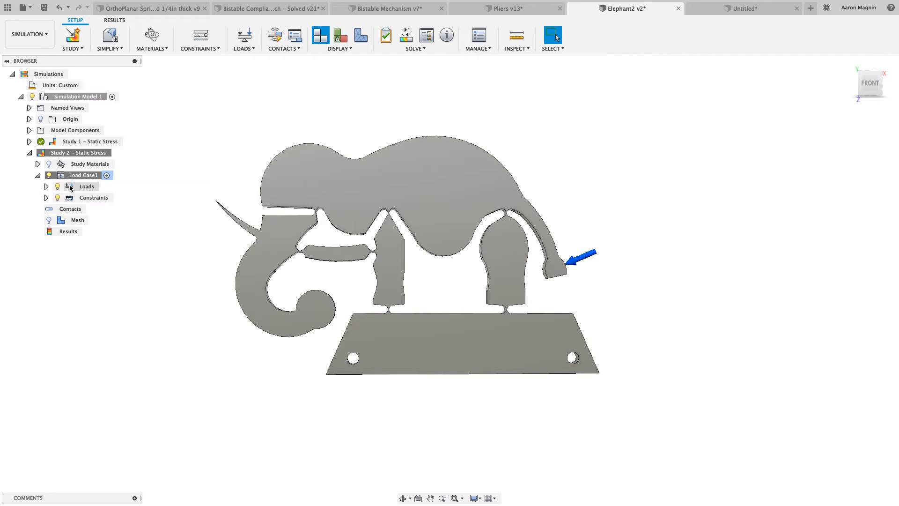
pyautogui.click(45, 186)
pyautogui.rightClick(103, 209)
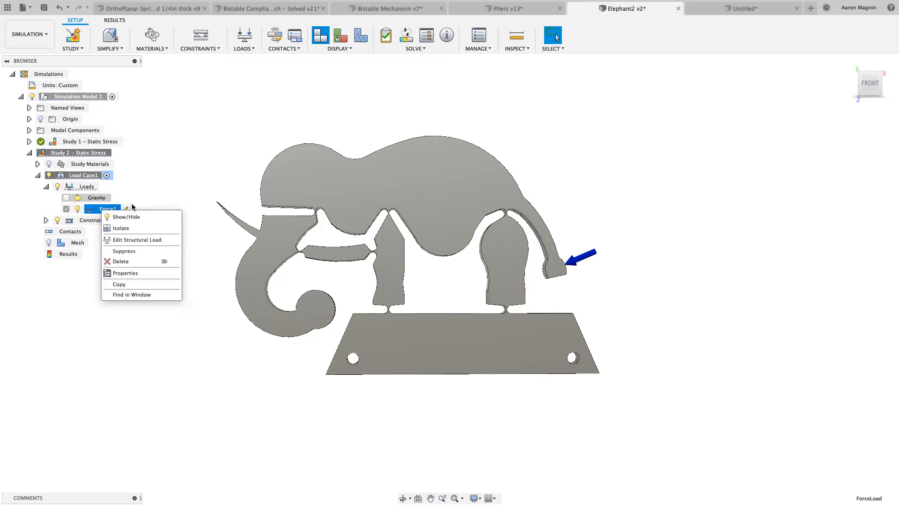
pyautogui.click(128, 206)
pyautogui.click(126, 209)
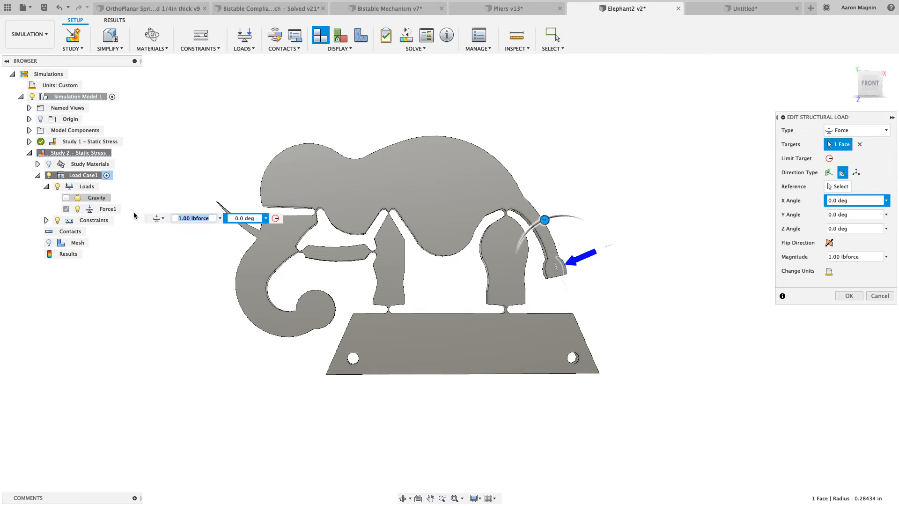
pyautogui.moveTo(544, 219); pyautogui.dragTo(551, 312)
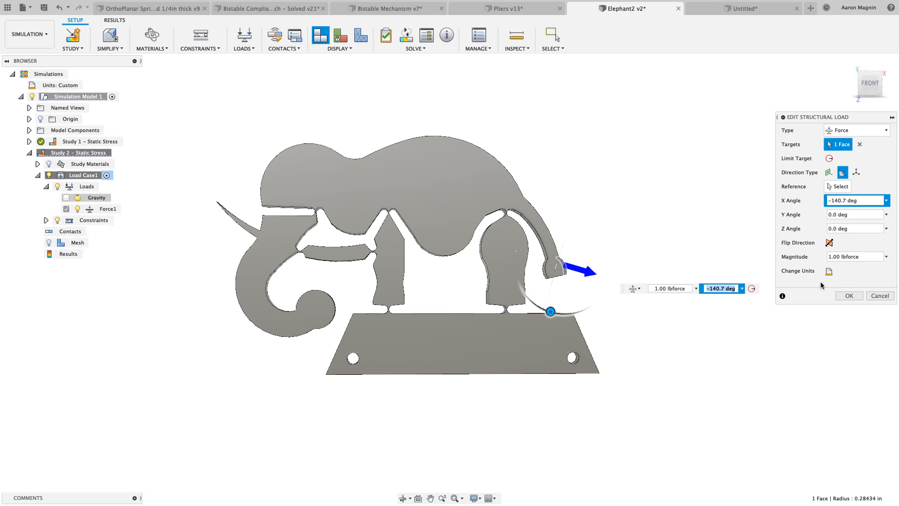
pyautogui.click(848, 295)
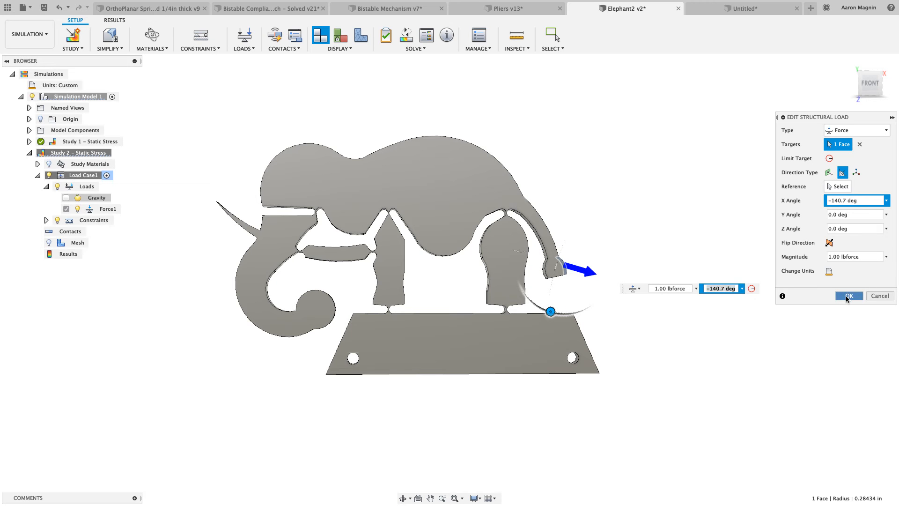
# Solve the cloned Study 2 and show its Displacement result instead of the Safety Factor
pyautogui.click(409, 39)
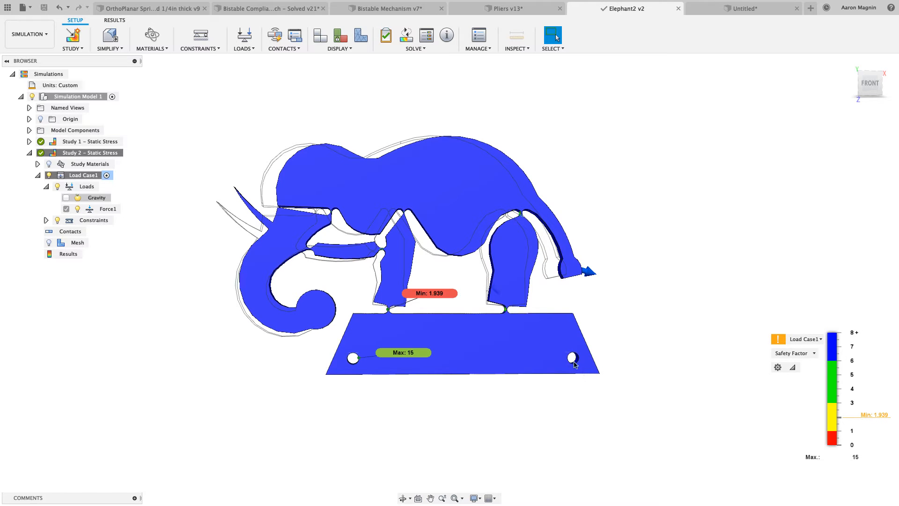
pyautogui.click(806, 354)
pyautogui.click(796, 384)
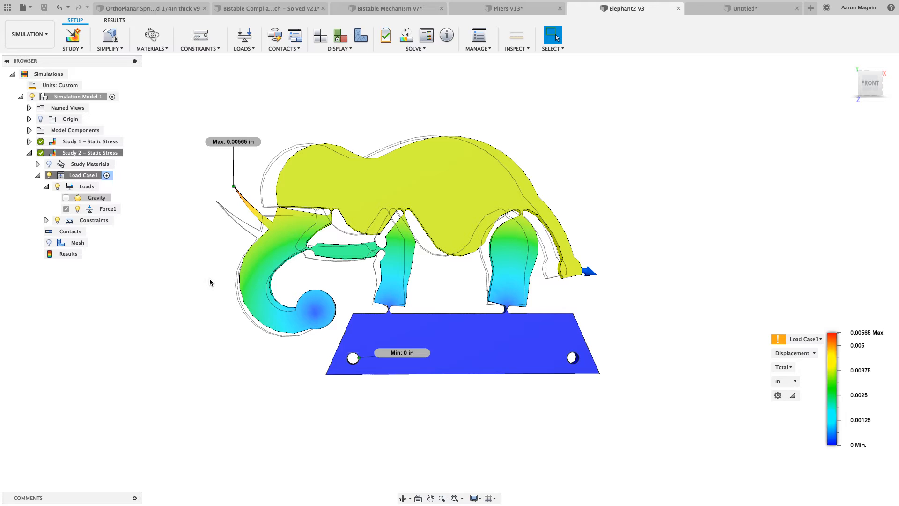
# Create a new design and choose the XZ plane as the target for inserting a DXF
pyautogui.click(757, 11)
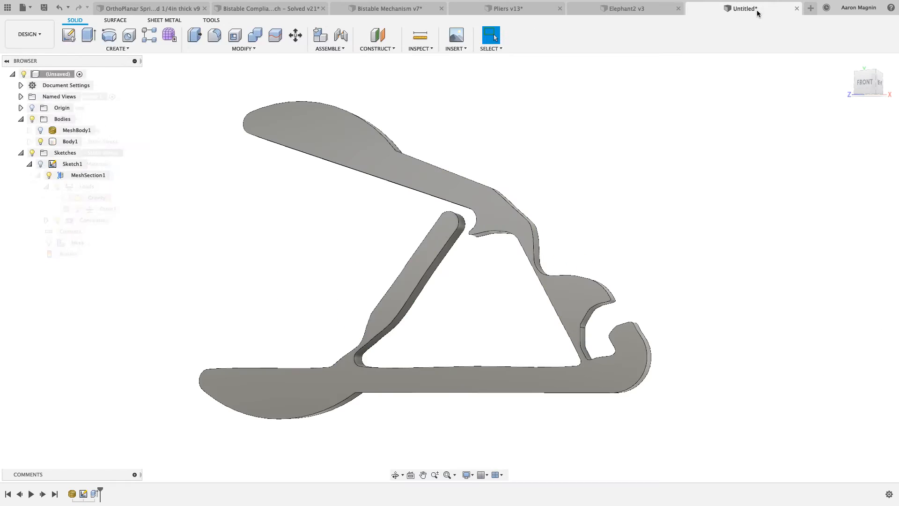
pyautogui.click(811, 8)
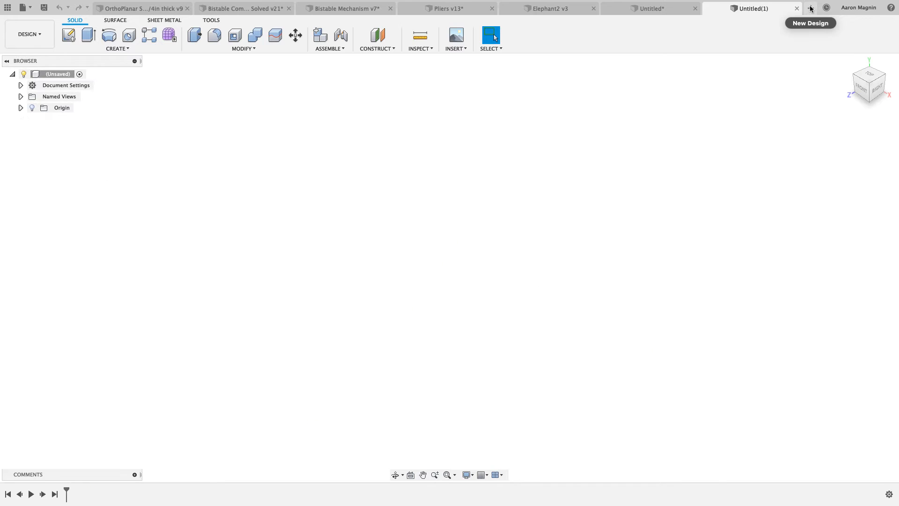
pyautogui.click(465, 49)
pyautogui.click(470, 97)
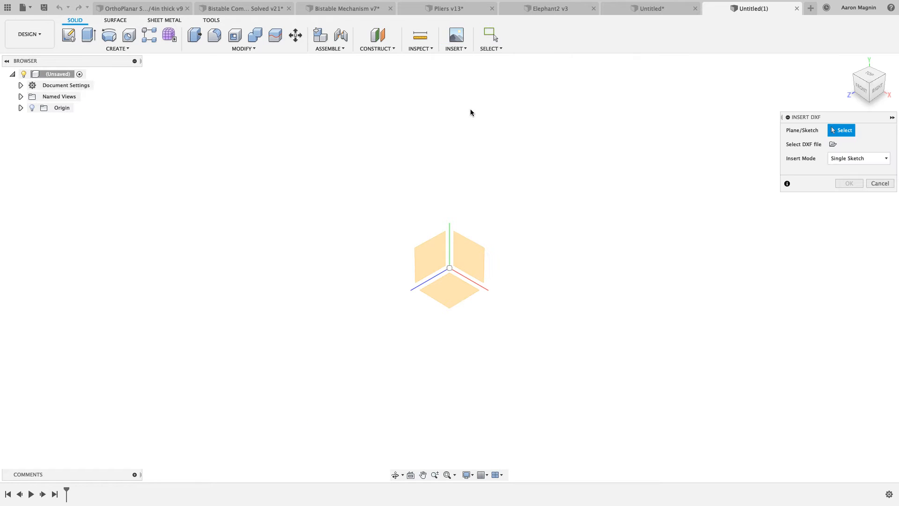
pyautogui.click(444, 300)
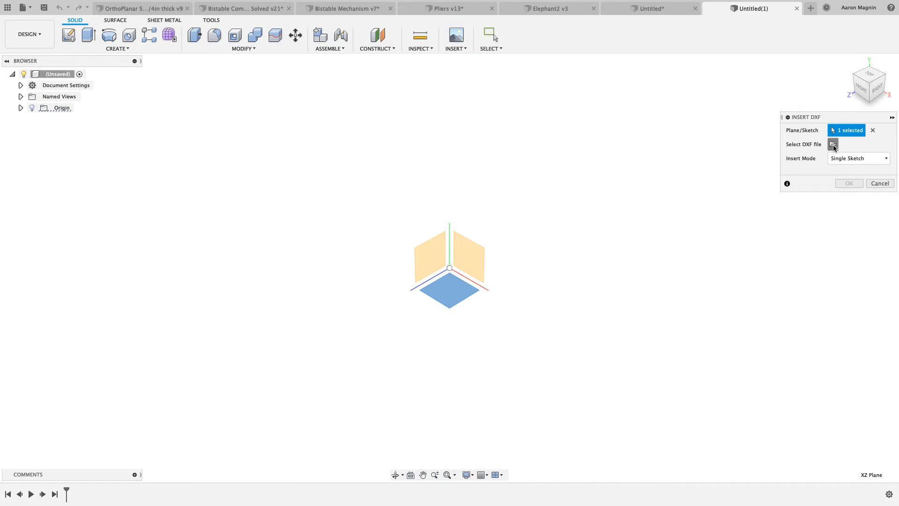
# Insert opspring_mill_BYU.dxf from the Ortho-Planar_Spring files folder as a single sketch in inches
pyautogui.click(833, 144)
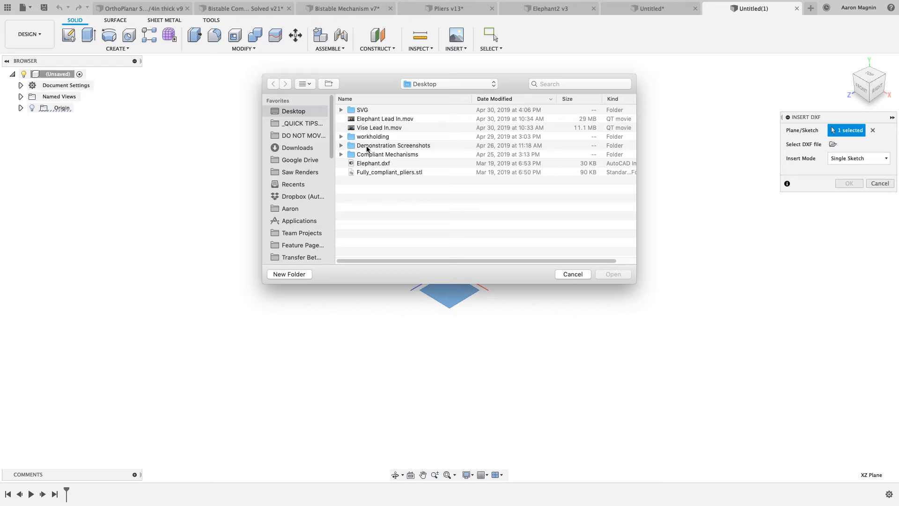
pyautogui.click(341, 155)
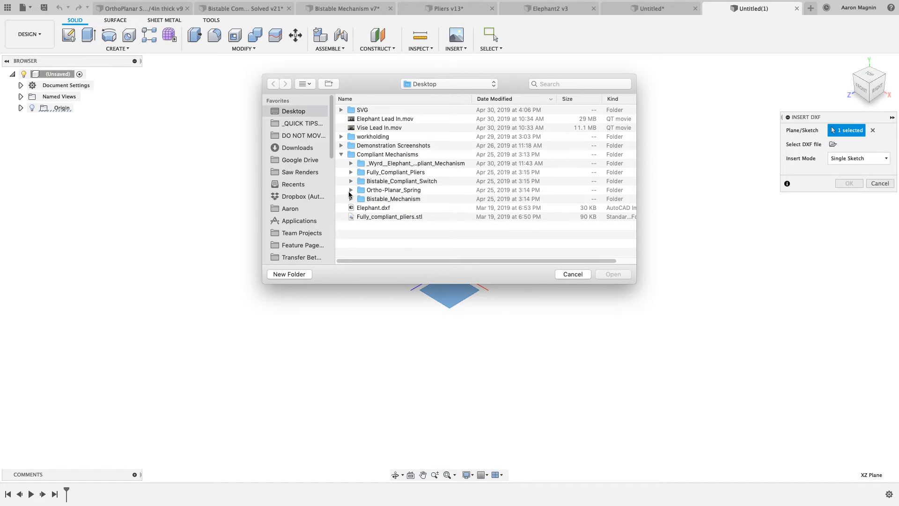
pyautogui.click(350, 190)
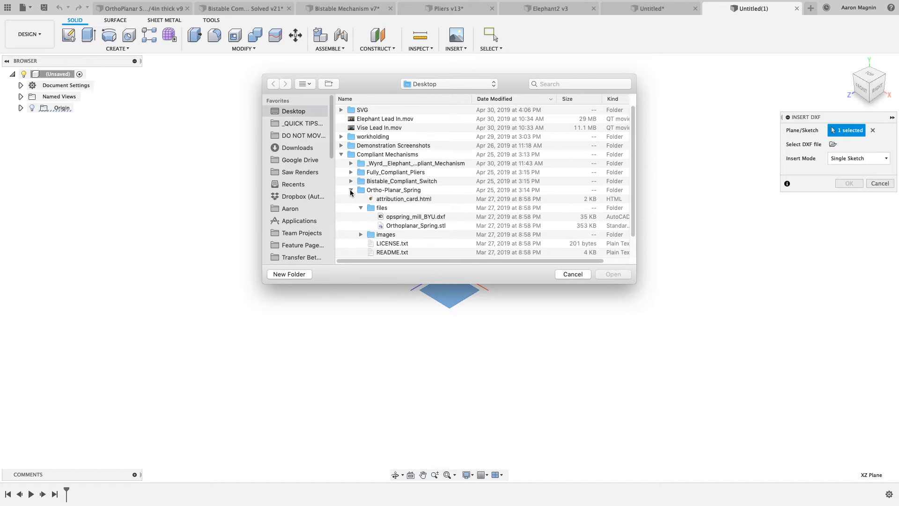
pyautogui.click(418, 217)
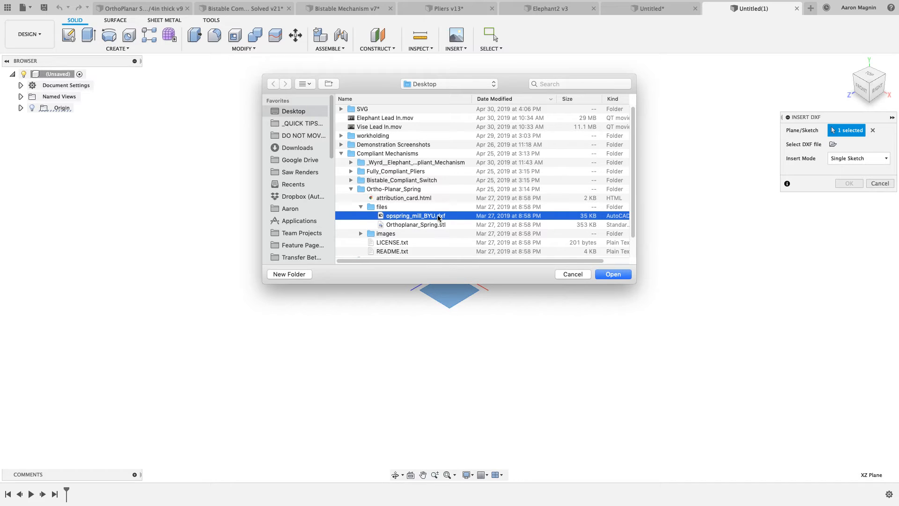
pyautogui.click(605, 276)
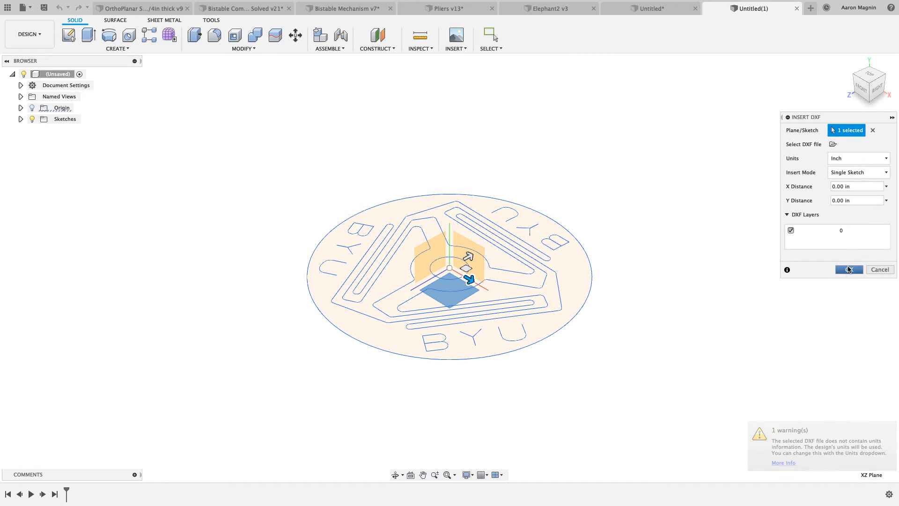
pyautogui.click(848, 269)
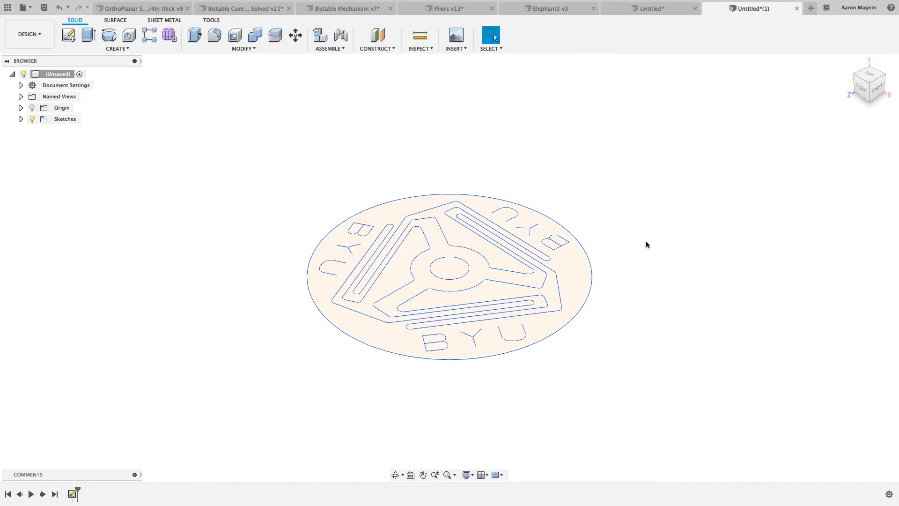
pyautogui.keyDown('shift'); pyautogui.moveTo(646, 245); pyautogui.dragTo(645, 235, button='middle'); pyautogui.keyUp('shift')
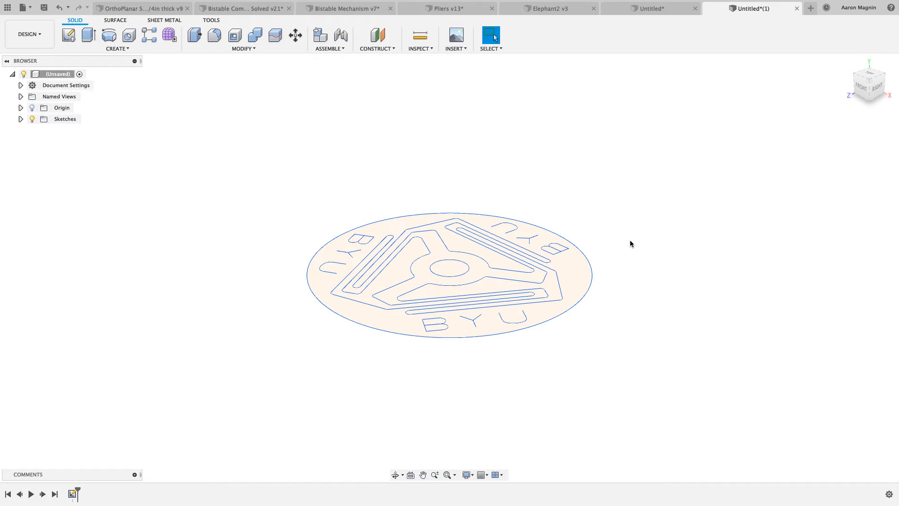
# Switch to Chrome and look through the BYU CMR videos page, from the Origami section to the Biomedical section
pyautogui.hotkey('ctrl', 'Right')
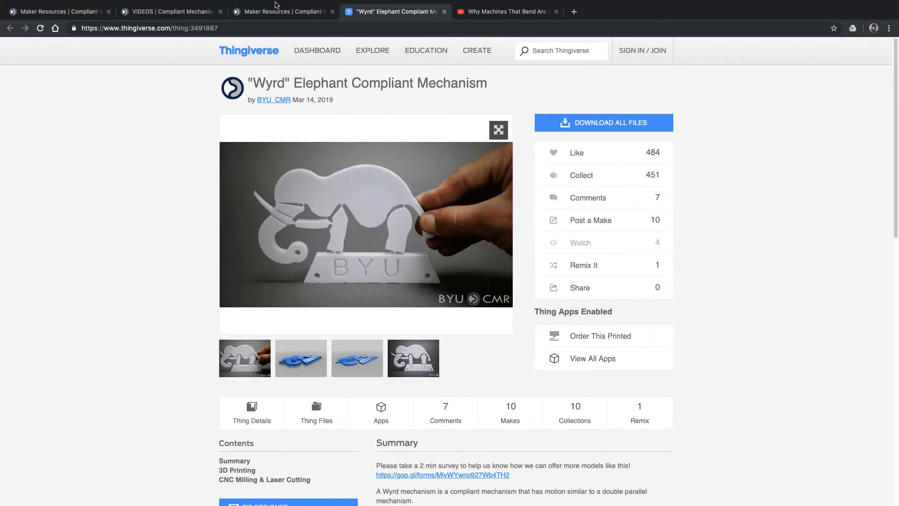
pyautogui.click(274, 13)
pyautogui.click(196, 11)
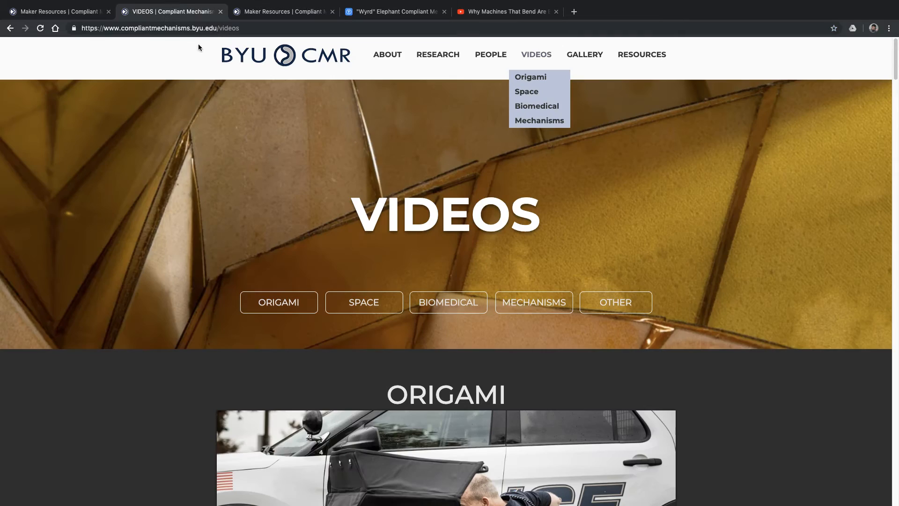
pyautogui.scroll(-15, 442, 359)
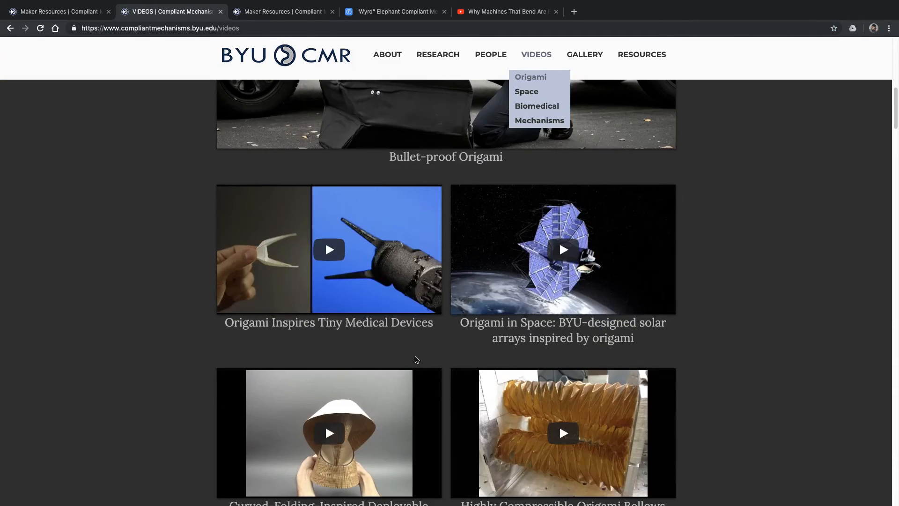
pyautogui.scroll(-4, 415, 359)
pyautogui.scroll(20, 417, 354)
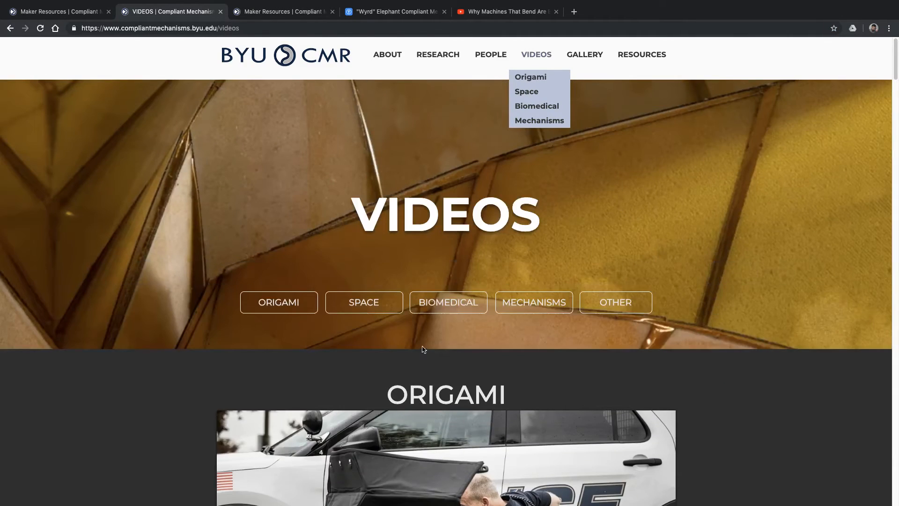
pyautogui.scroll(-10, 422, 351)
pyautogui.scroll(-20, 373, 327)
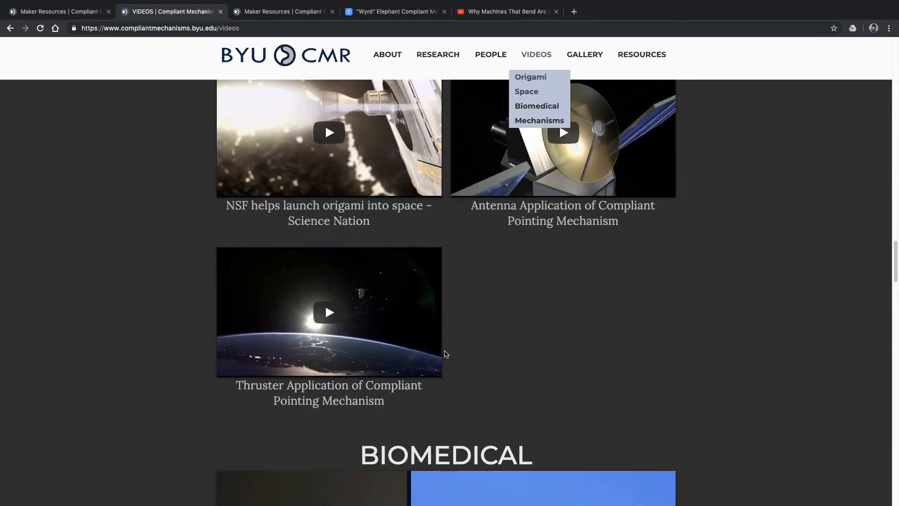
pyautogui.scroll(12, 535, 56)
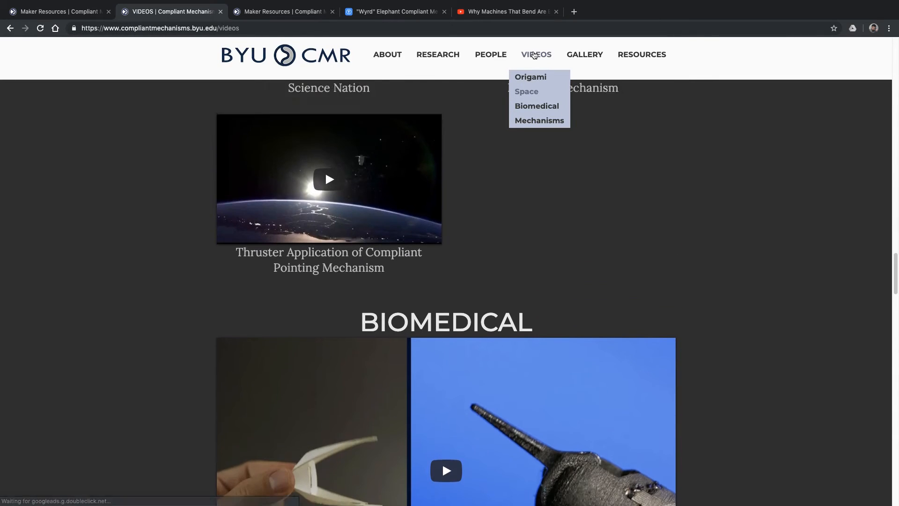
pyautogui.scroll(15, 582, 55)
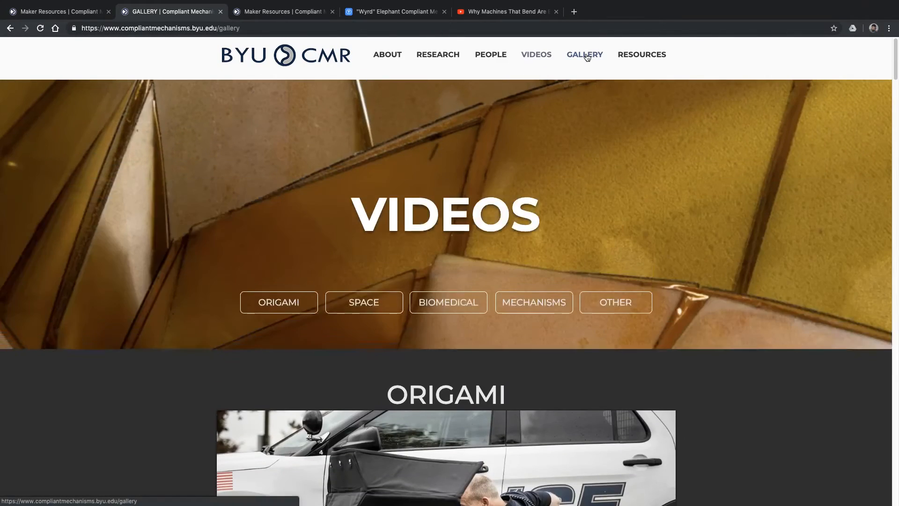
# View the BYU CMR gallery page and the site's research and people categories, and browse the Origami videos again
pyautogui.click(584, 54)
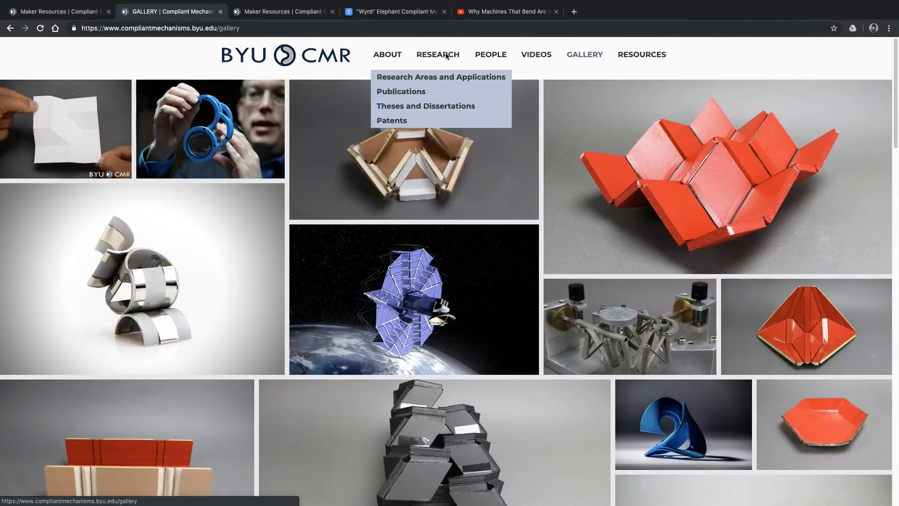
pyautogui.moveTo(503, 55)
pyautogui.moveTo(639, 55)
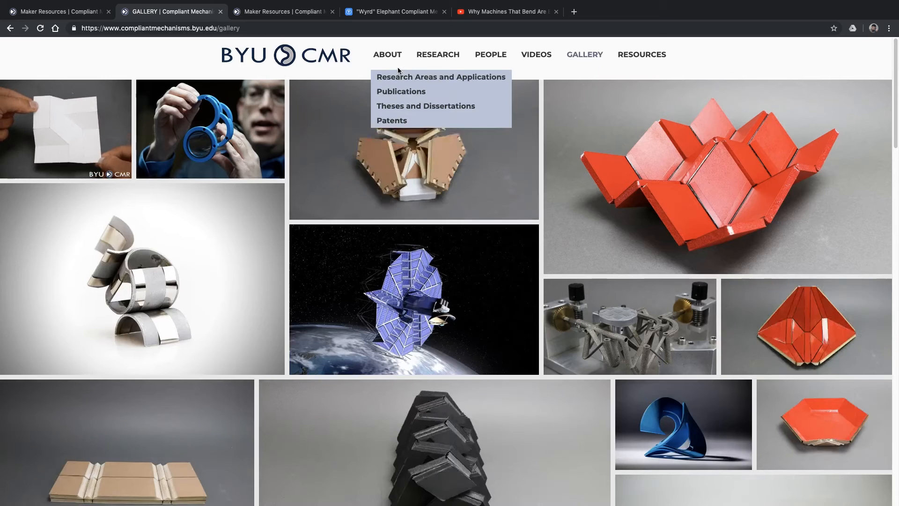
pyautogui.moveTo(445, 60)
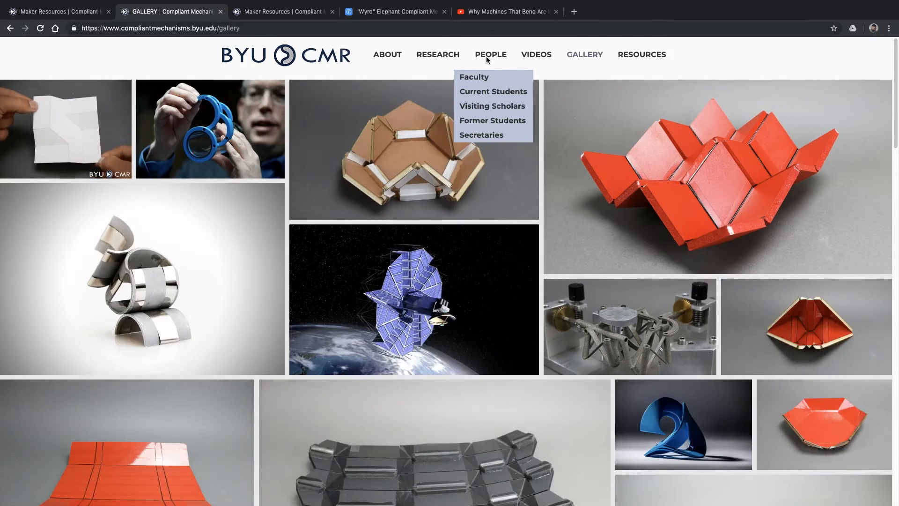
pyautogui.click(540, 63)
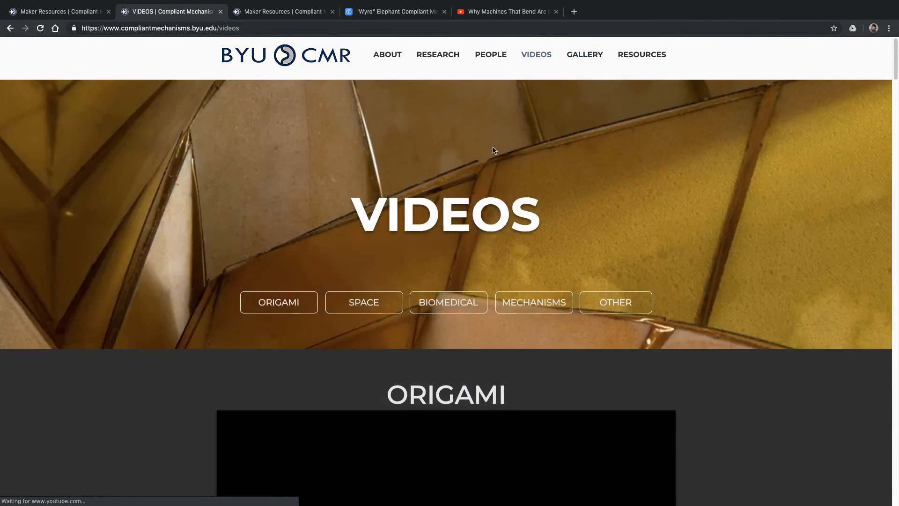
pyautogui.scroll(-20, 562, 251)
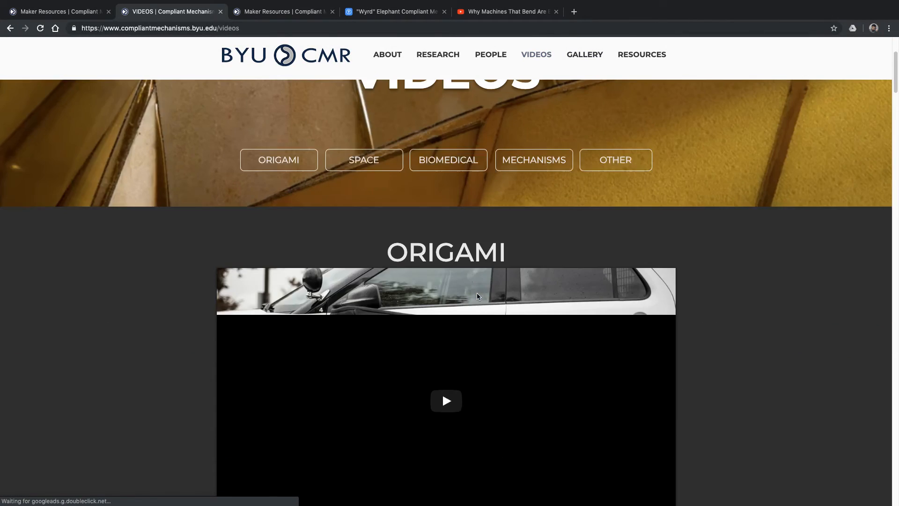
pyautogui.scroll(-4, 482, 281)
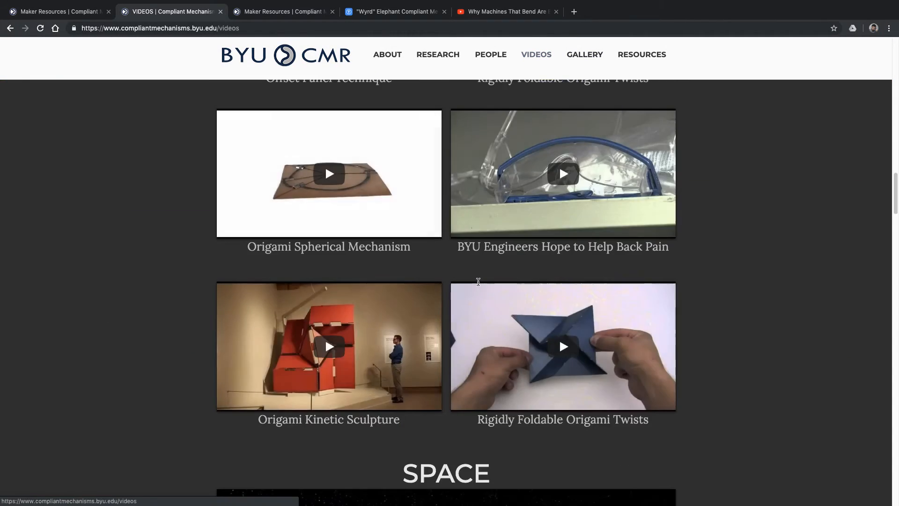
# Switch back to Fusion 360 and extrude the spring disc profile together with its three letter B profiles 0.125 in as a new body
pyautogui.hotkey('ctrl', 'Left')
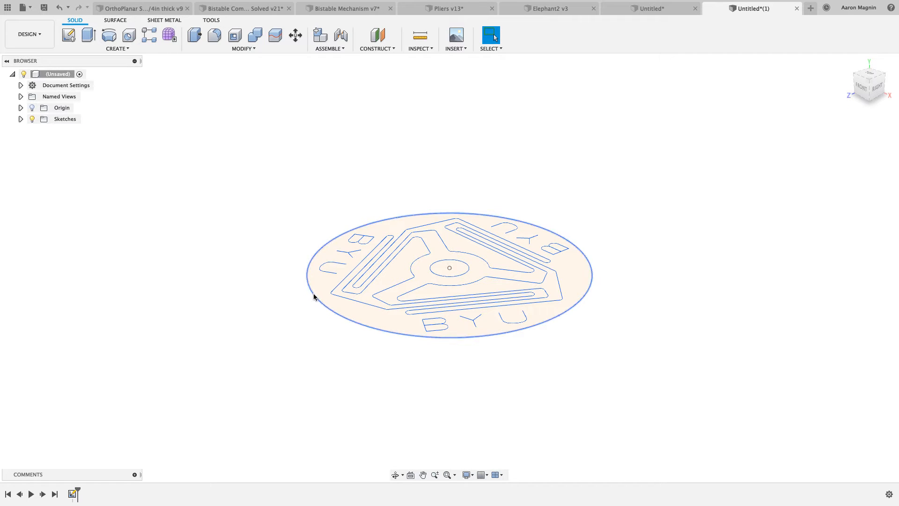
pyautogui.press('e')
pyautogui.click(336, 291)
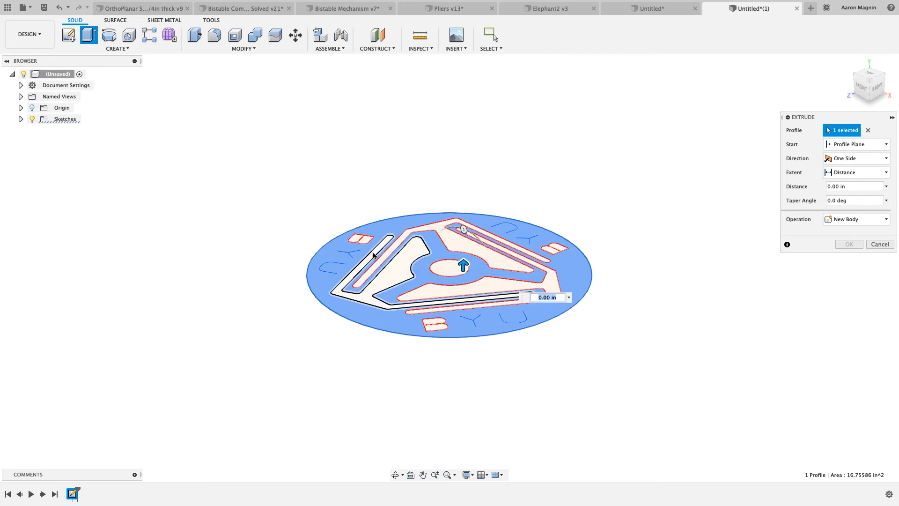
pyautogui.scroll(2, 364, 225)
pyautogui.click(365, 235)
pyautogui.click(471, 363)
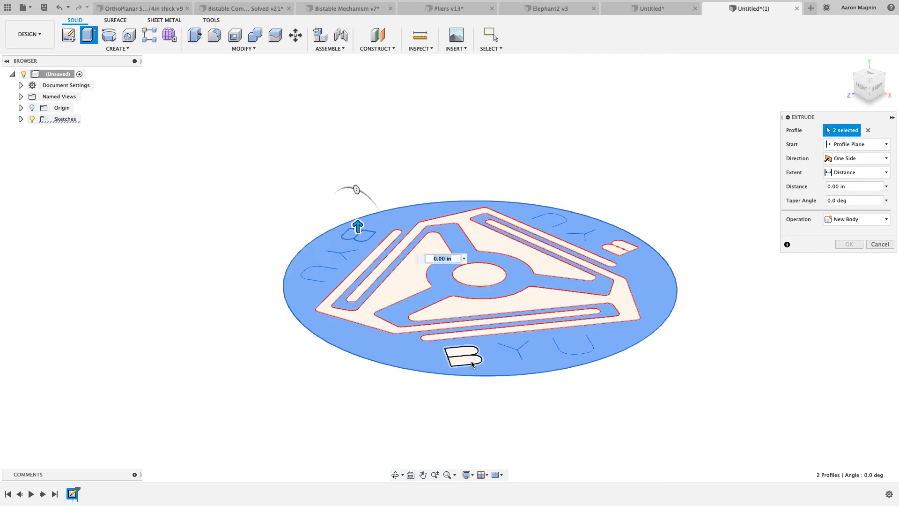
pyautogui.click(614, 244)
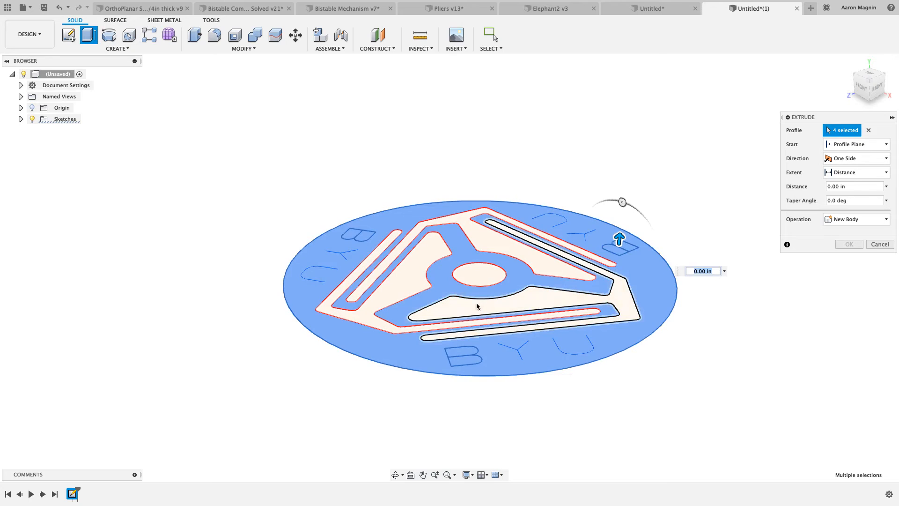
pyautogui.moveTo(613, 243); pyautogui.dragTo(752, 232)
pyautogui.moveTo(861, 187); pyautogui.dragTo(768, 189)
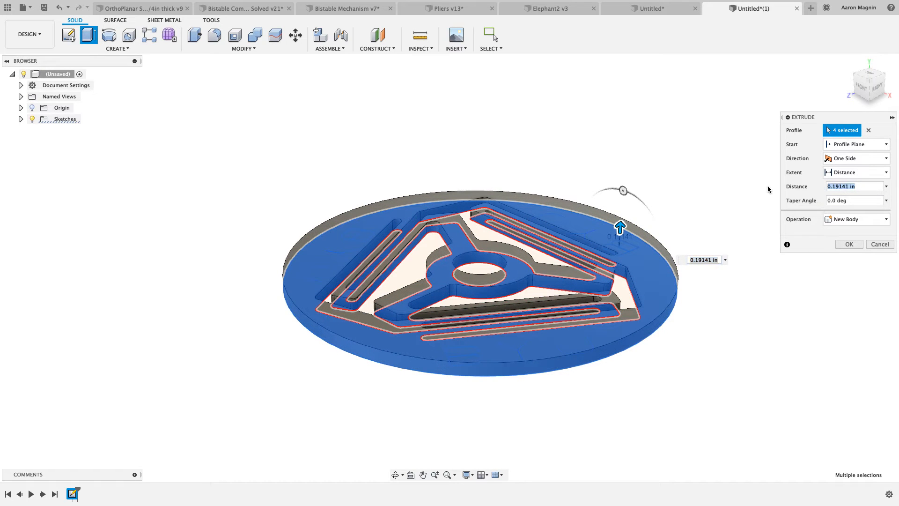
pyautogui.write('.125')
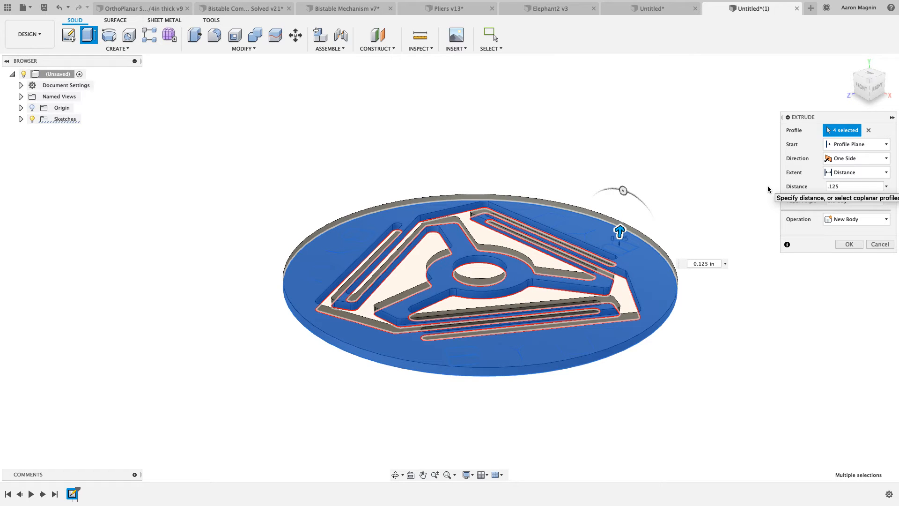
pyautogui.press('Return')
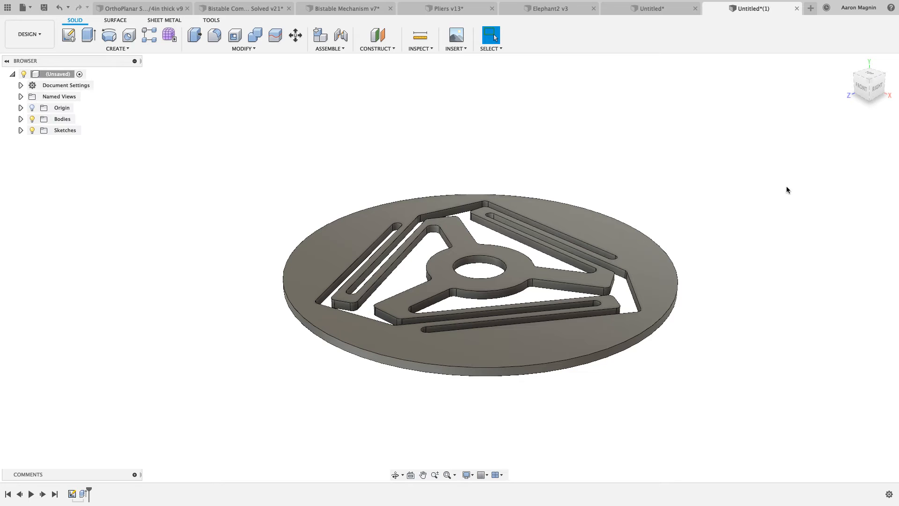
# Create a Static Stress study for the extruded spring in the Simulation workspace
pyautogui.moveTo(785, 189); pyautogui.dragTo(658, 189, button='middle')
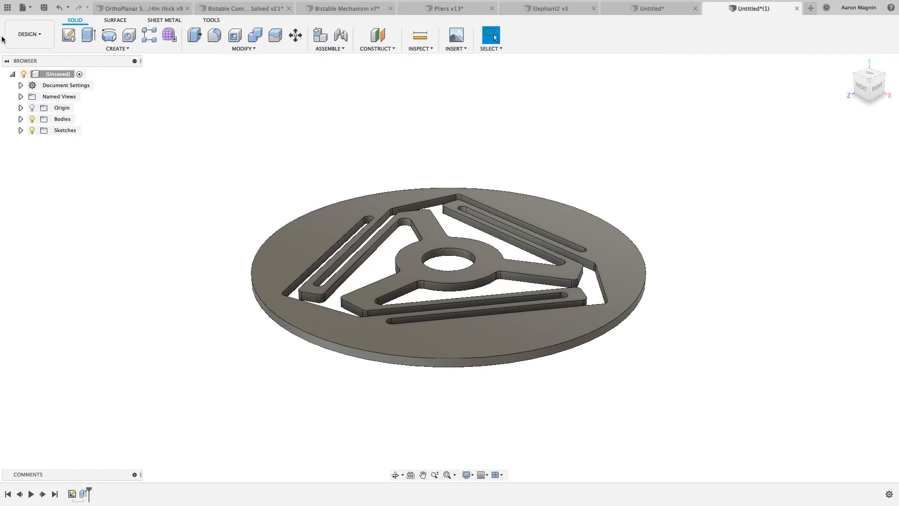
pyautogui.click(24, 36)
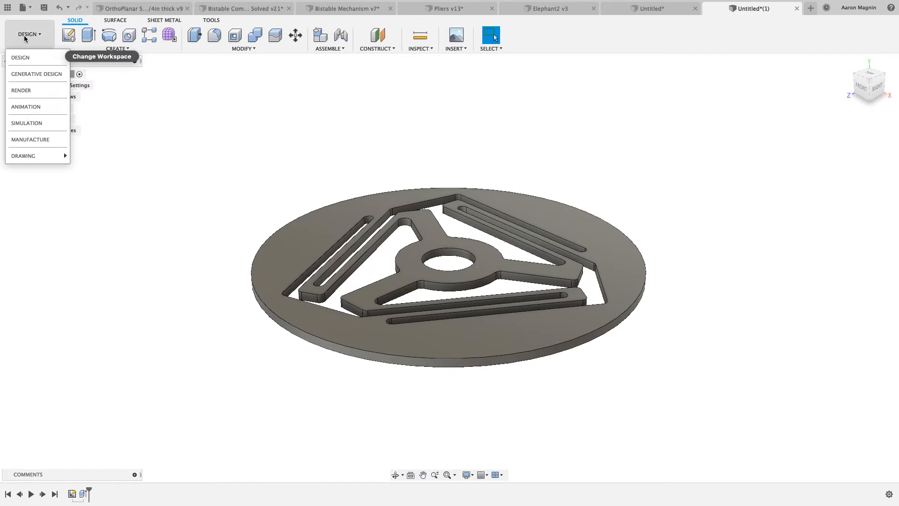
pyautogui.click(21, 124)
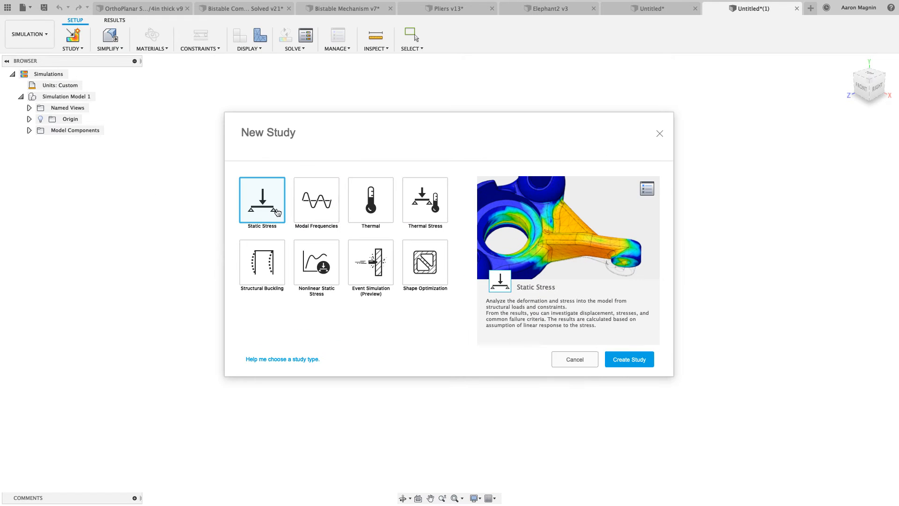
pyautogui.click(640, 364)
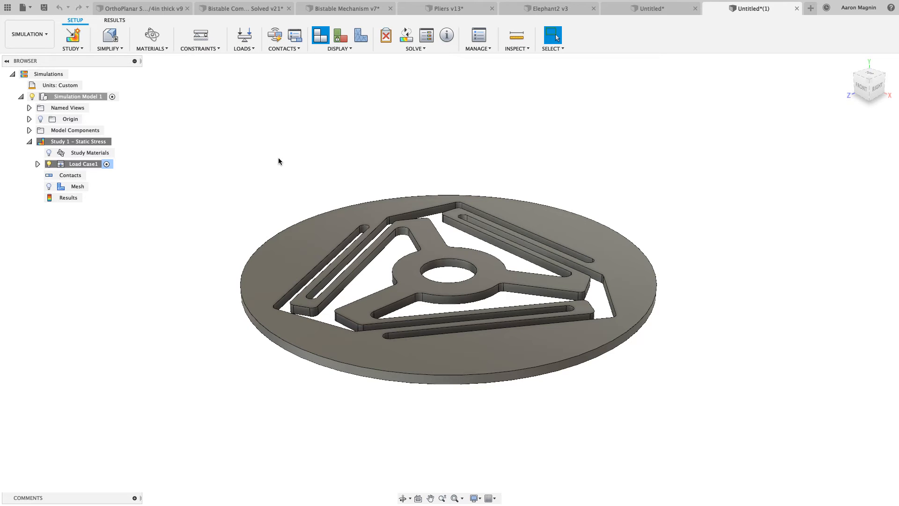
# Apply a Fixed structural constraint to the inner cylindrical face of the spring's central hole
pyautogui.scroll(5, 311, 158)
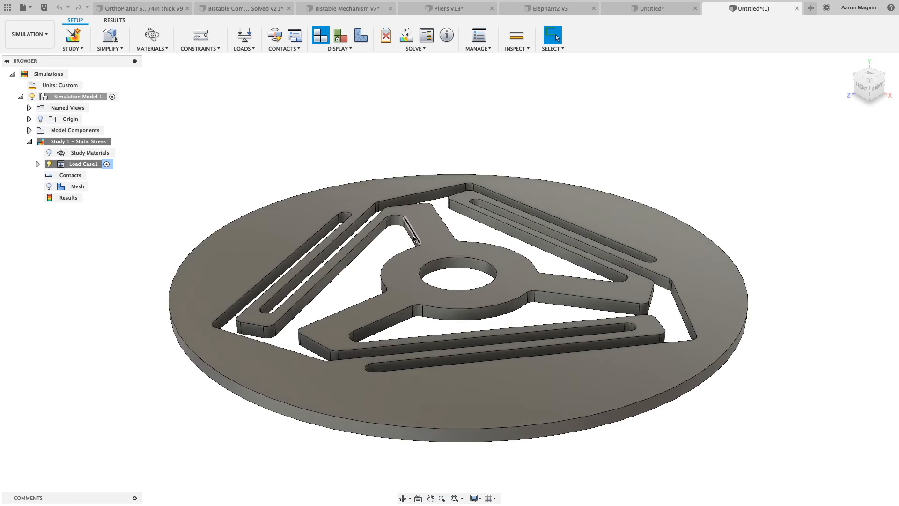
pyautogui.keyDown('shift'); pyautogui.moveTo(413, 235); pyautogui.dragTo(453, 254, button='middle'); pyautogui.keyUp('shift')
pyautogui.moveTo(468, 224); pyautogui.dragTo(455, 181, button='middle')
pyautogui.scroll(-4, 470, 216)
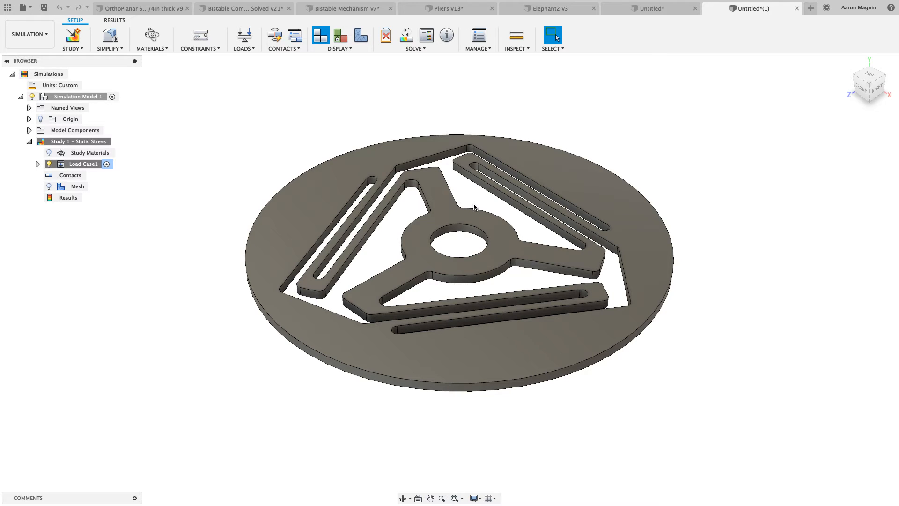
pyautogui.press('c')
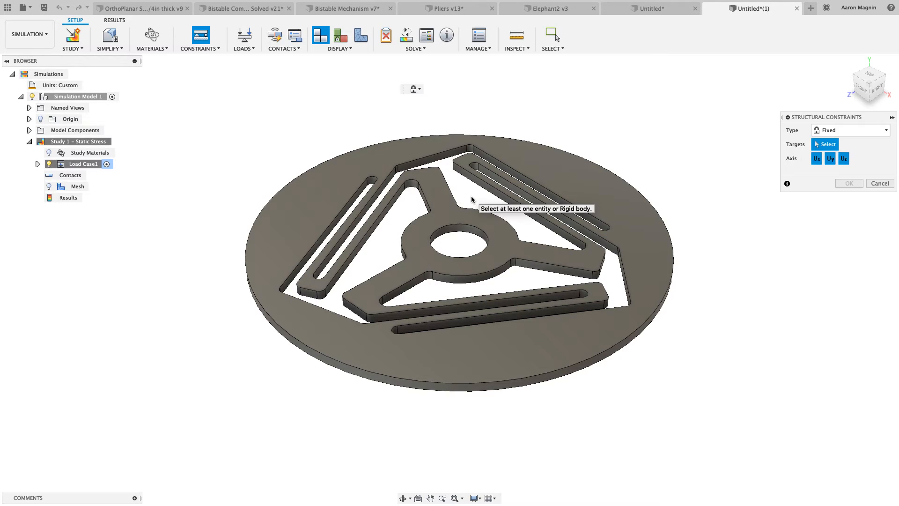
pyautogui.scroll(3, 463, 220)
pyautogui.click(463, 229)
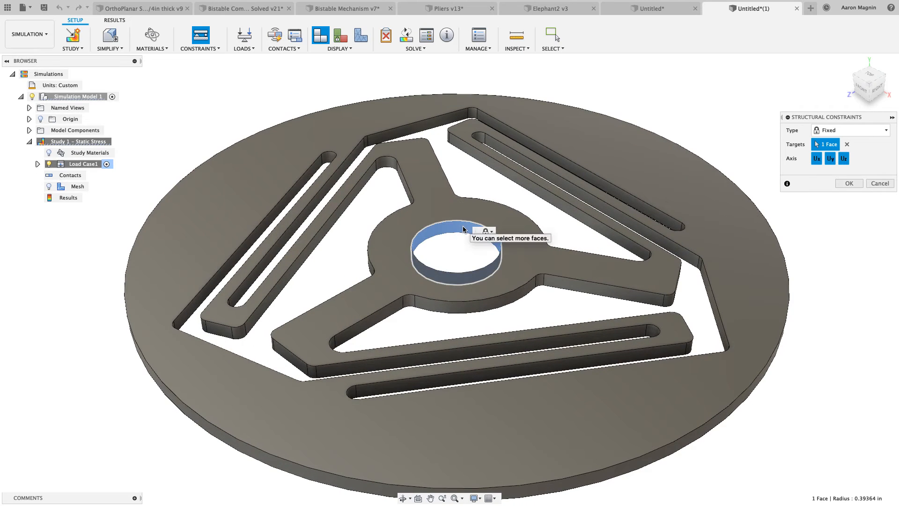
pyautogui.click(848, 183)
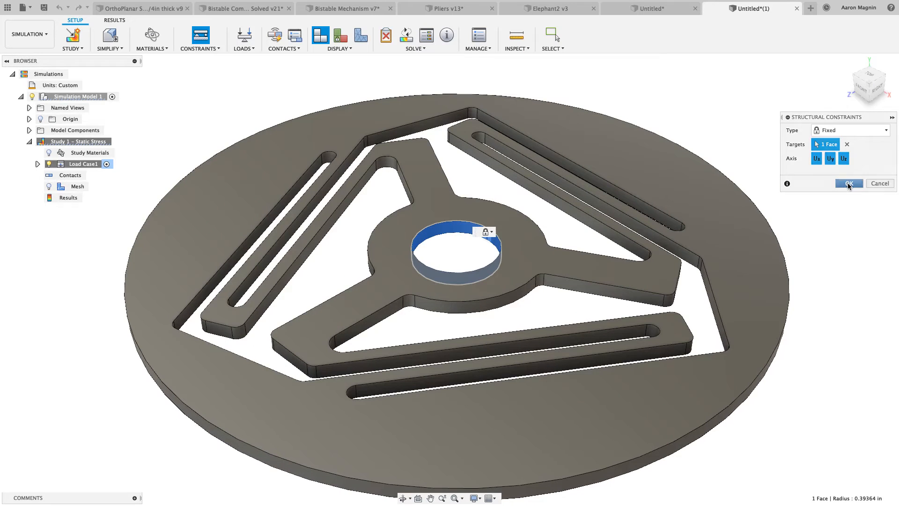
# Apply a 1 lbforce force load to the disc's outer rim face, directed upward with a Y angle of 90 deg
pyautogui.scroll(-5, 749, 215)
pyautogui.moveTo(742, 206); pyautogui.dragTo(671, 168, button='middle')
pyautogui.press('l')
pyautogui.scroll(5, 612, 211)
pyautogui.click(611, 211)
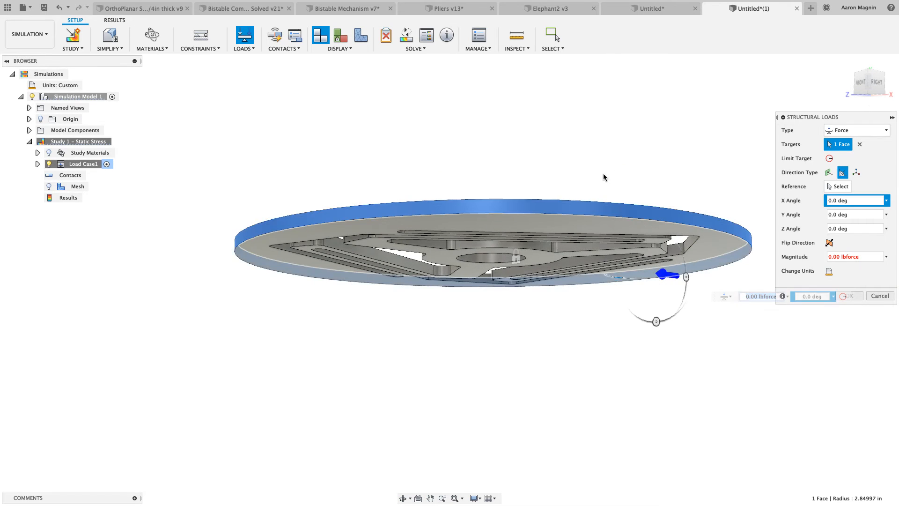
pyautogui.keyDown('shift'); pyautogui.moveTo(604, 176); pyautogui.dragTo(605, 210, button='middle'); pyautogui.keyUp('shift')
pyautogui.moveTo(695, 167); pyautogui.dragTo(657, 238)
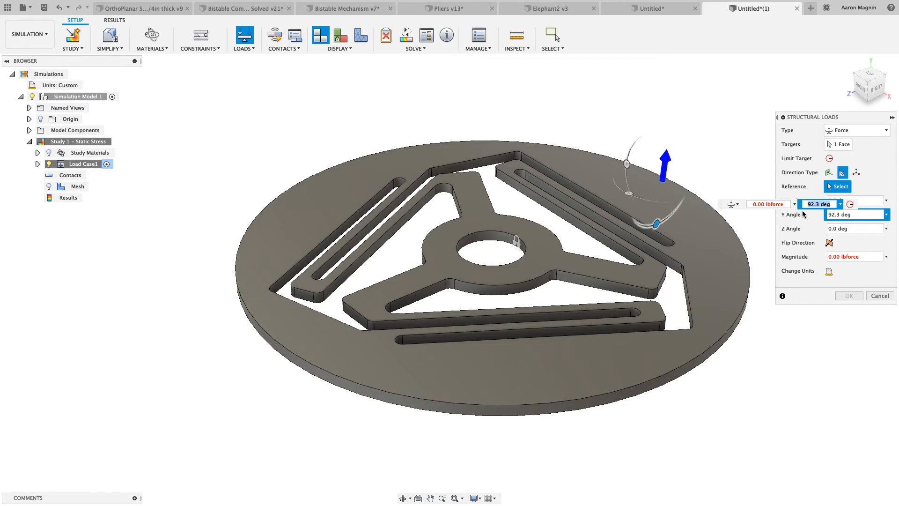
pyautogui.write('90')
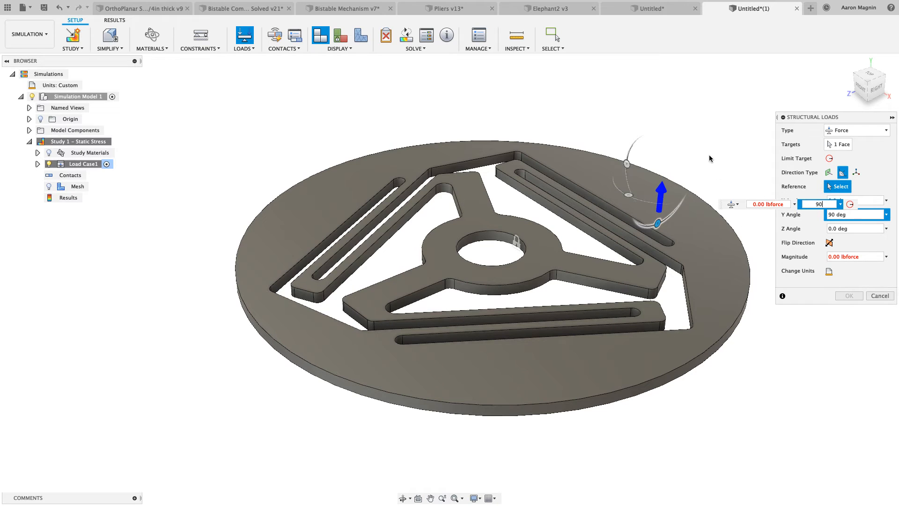
pyautogui.click(748, 204)
pyautogui.scroll(-3, 742, 242)
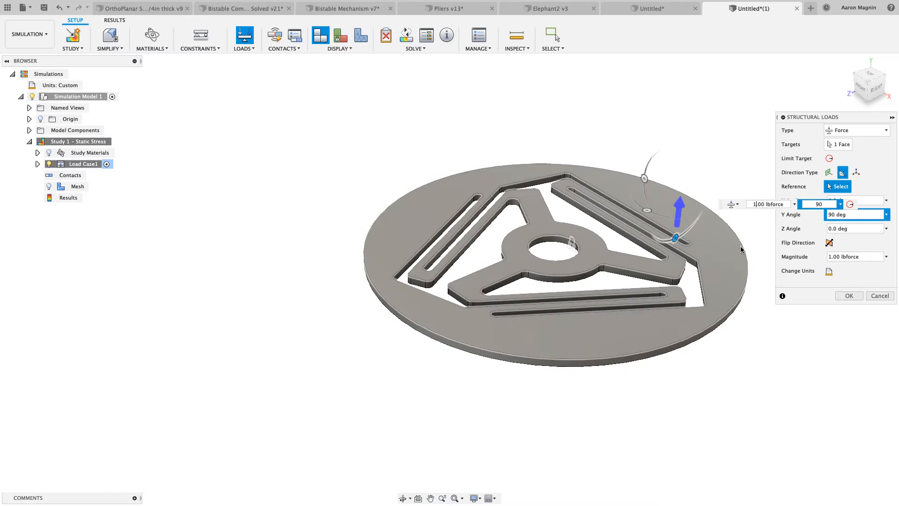
pyautogui.click(848, 298)
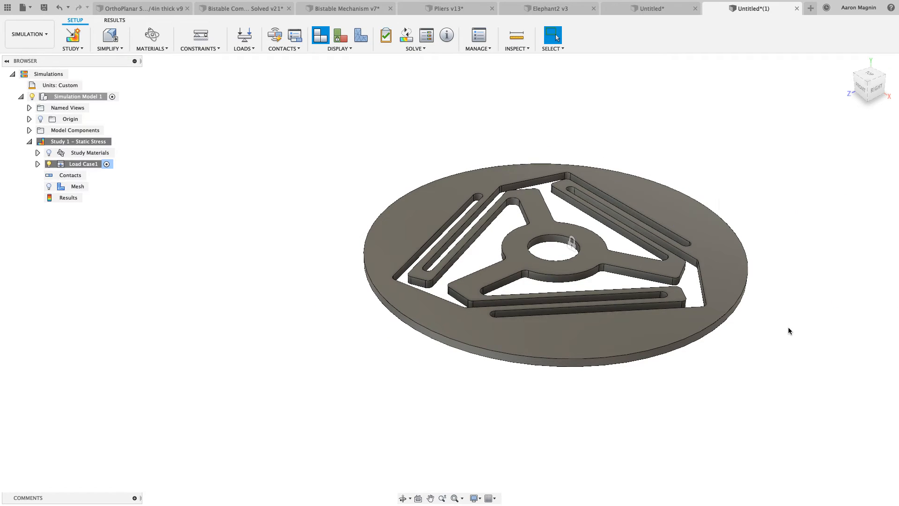
pyautogui.scroll(-1, 789, 328)
pyautogui.moveTo(756, 313); pyautogui.dragTo(665, 301, button='middle')
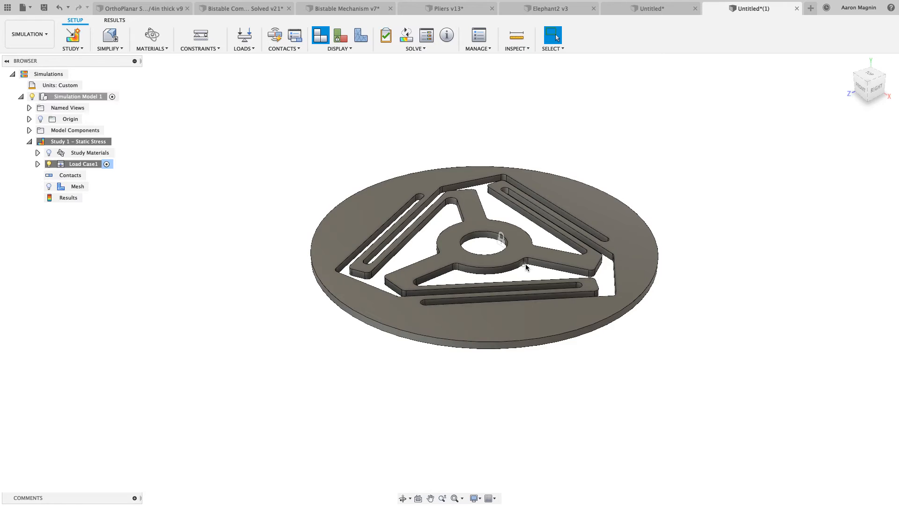
# Assign Steel AISI 1080 371 QT as the study material for the spring
pyautogui.click(38, 153)
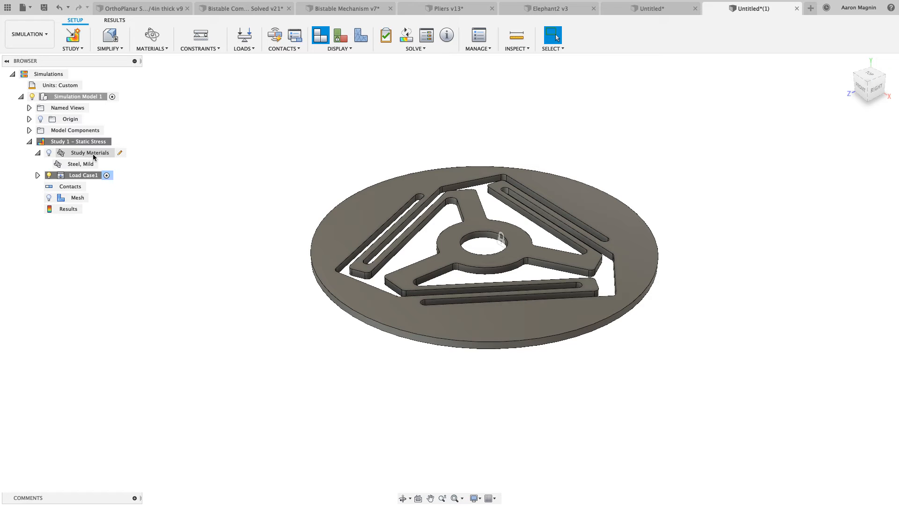
pyautogui.click(111, 153)
pyautogui.click(120, 152)
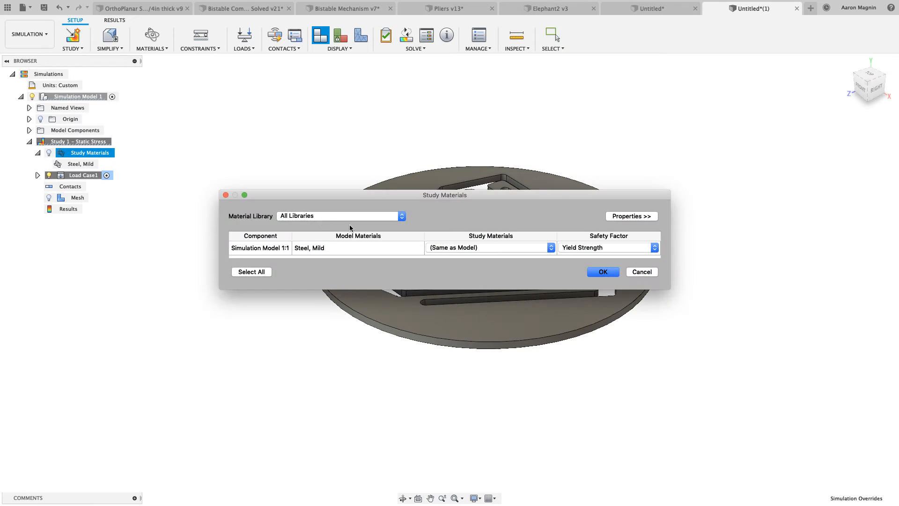
pyautogui.click(462, 251)
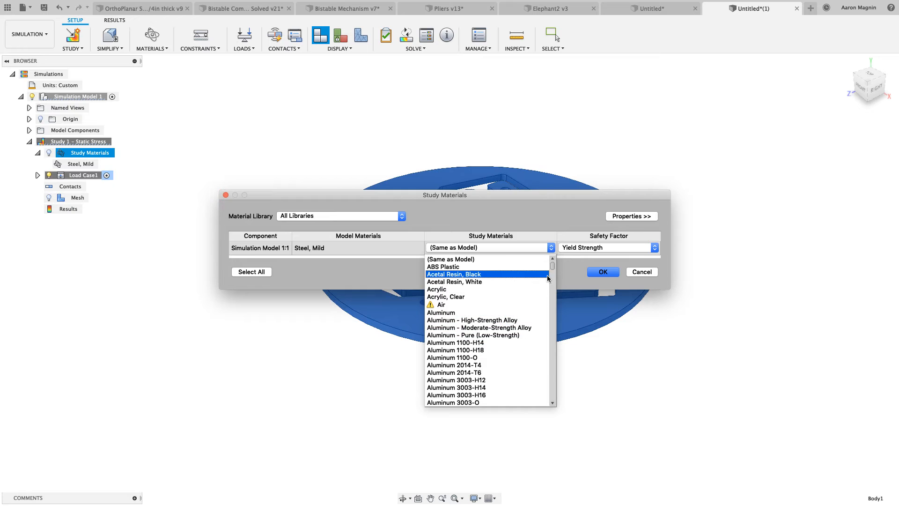
pyautogui.moveTo(555, 269); pyautogui.dragTo(547, 370)
pyautogui.scroll(-6, 492, 370)
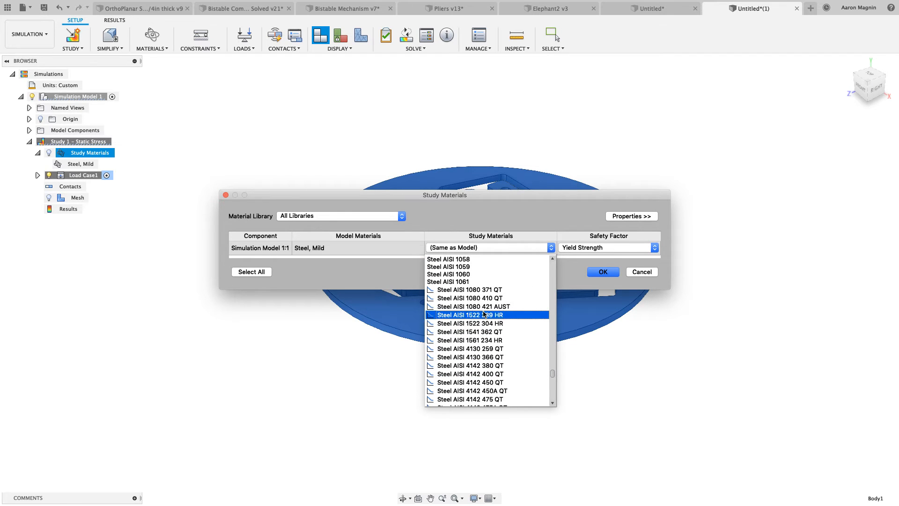
pyautogui.click(476, 290)
pyautogui.click(598, 273)
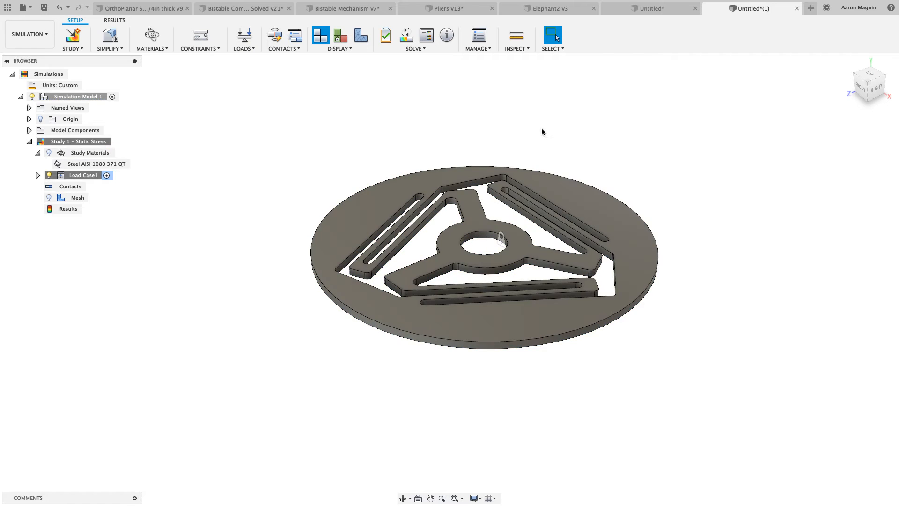
# Review the settings of the existing force load in Load Case1 without changing them
pyautogui.moveTo(480, 159); pyautogui.dragTo(477, 159, button='middle')
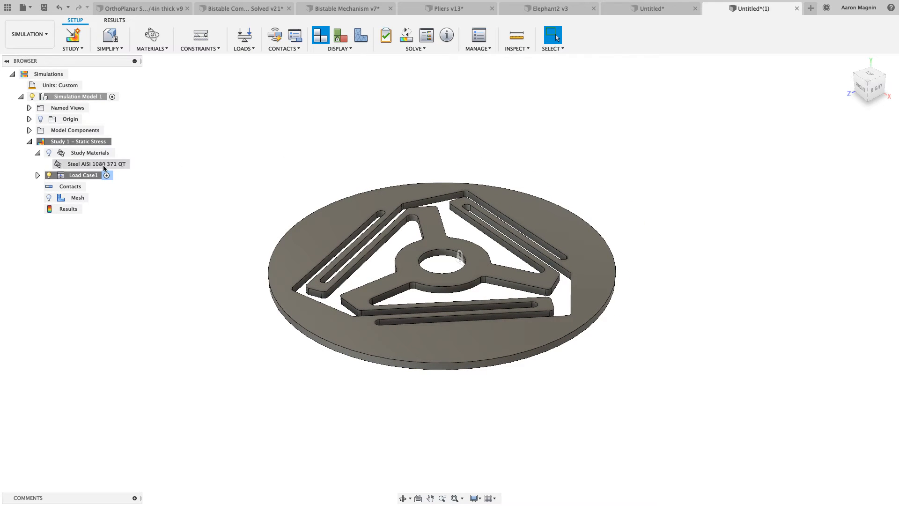
pyautogui.click(37, 175)
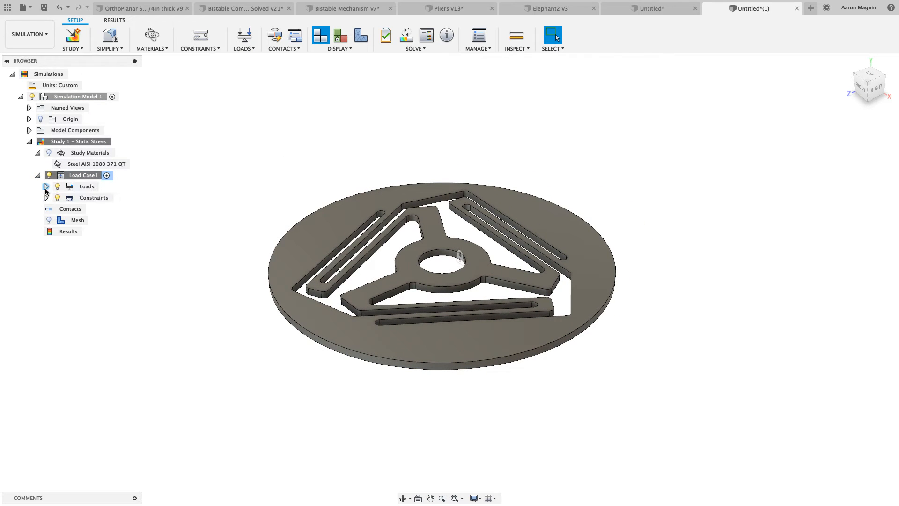
pyautogui.click(46, 187)
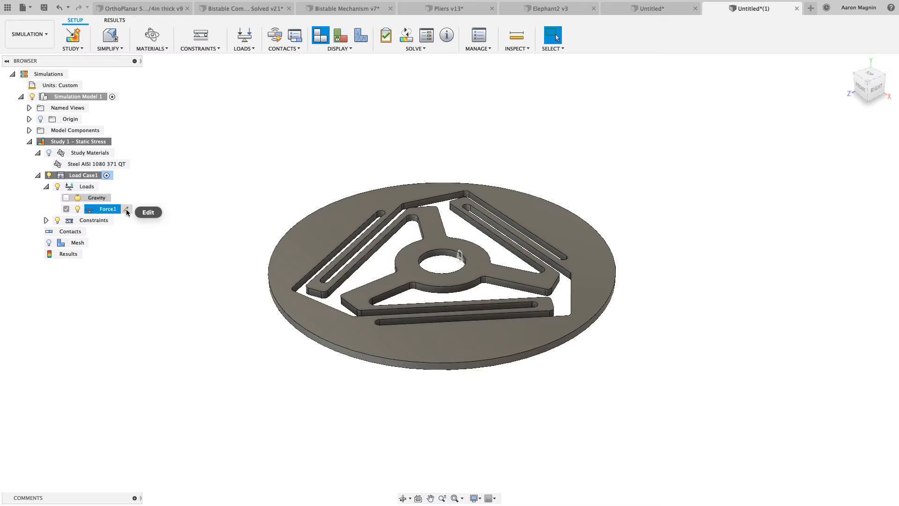
pyautogui.click(126, 209)
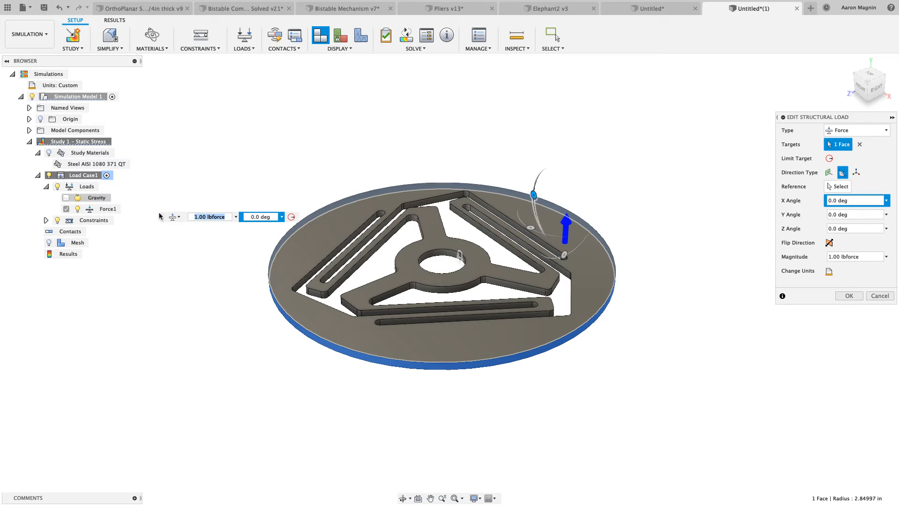
pyautogui.click(846, 296)
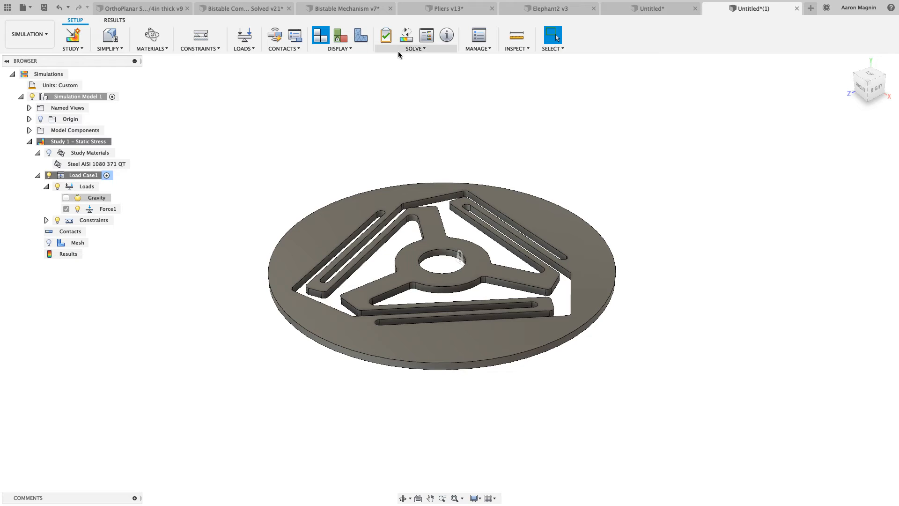
# Solve the static stress study locally, saving the document as Spring
pyautogui.click(406, 36)
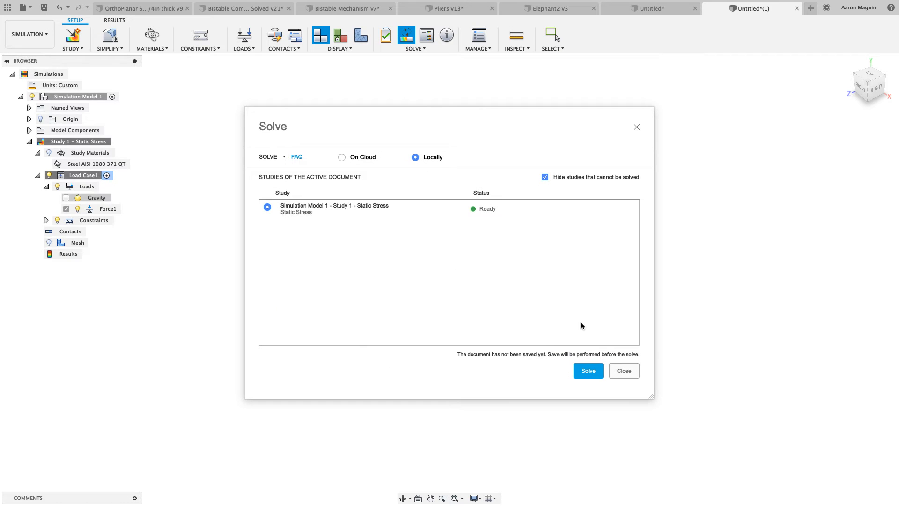
pyautogui.click(588, 371)
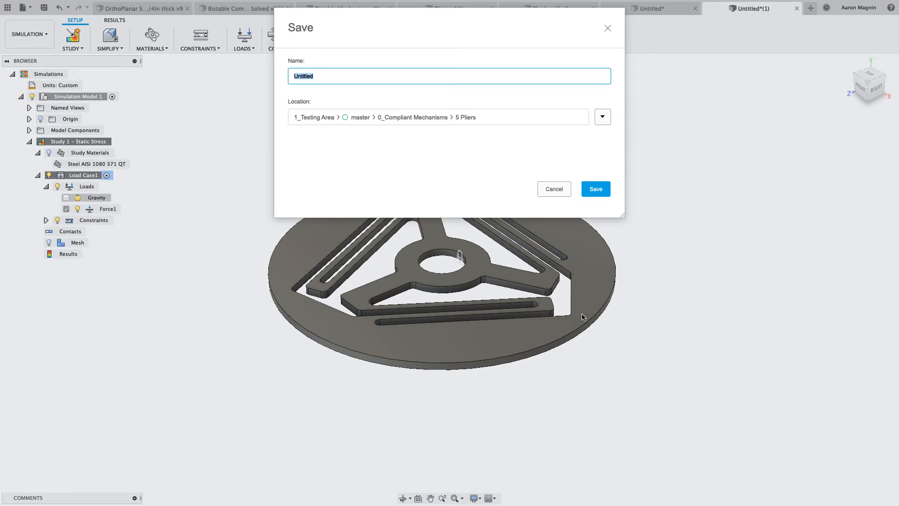
pyautogui.write('Spring')
pyautogui.press('BackSpace')
pyautogui.press('BackSpace')
pyautogui.press('BackSpace')
pyautogui.write('ing')
pyautogui.press('Return')
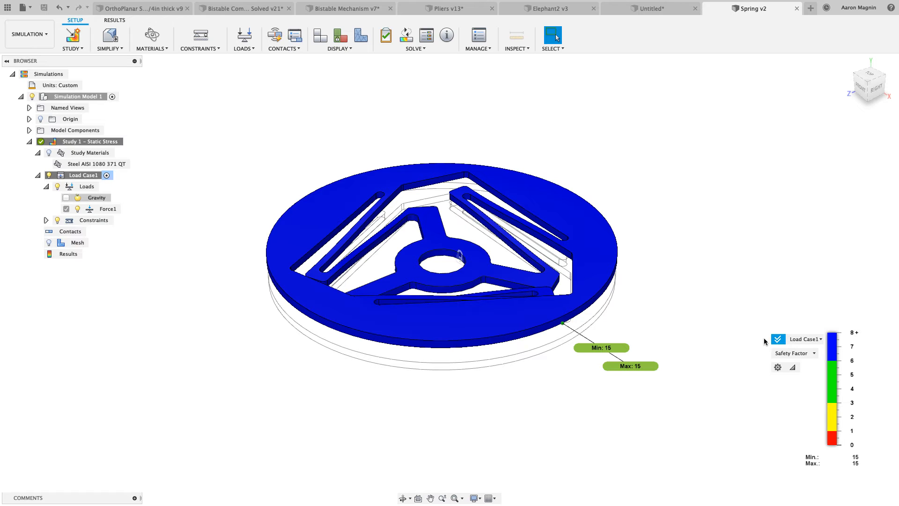
# Display the displacement results along the Y axis
pyautogui.click(785, 354)
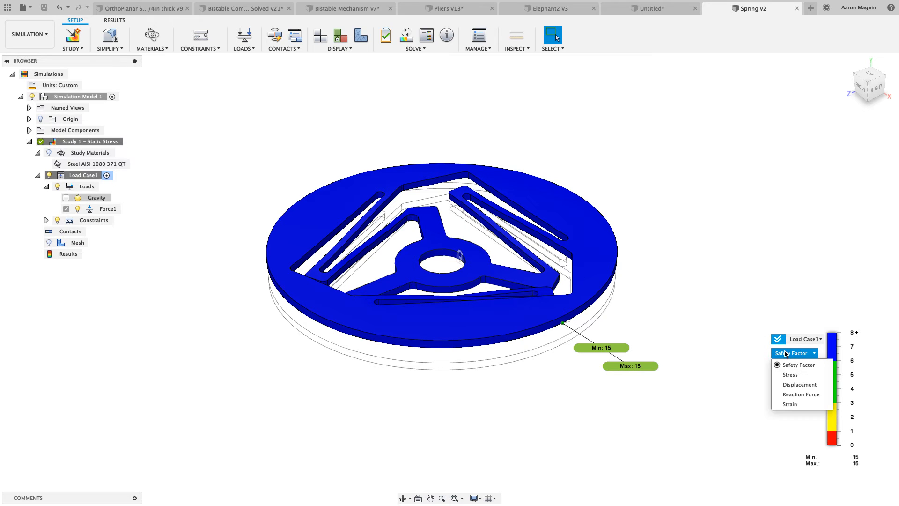
pyautogui.click(788, 385)
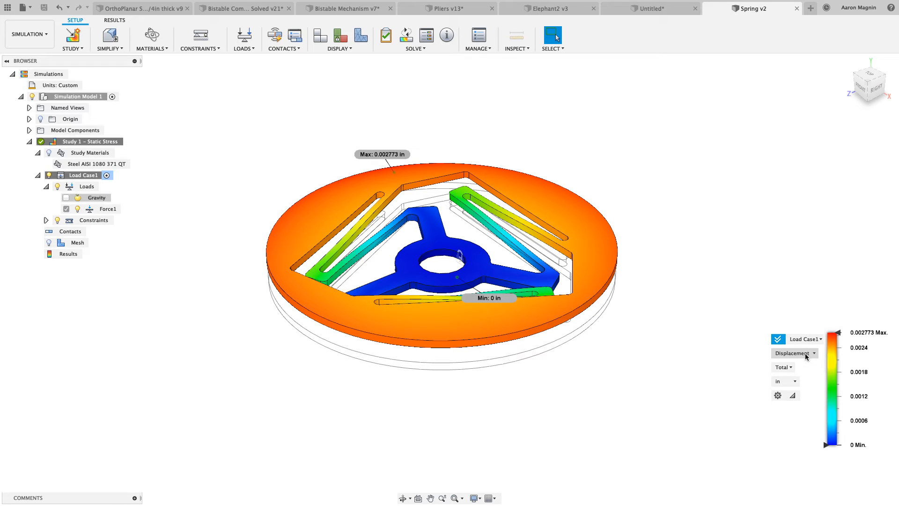
pyautogui.click(788, 368)
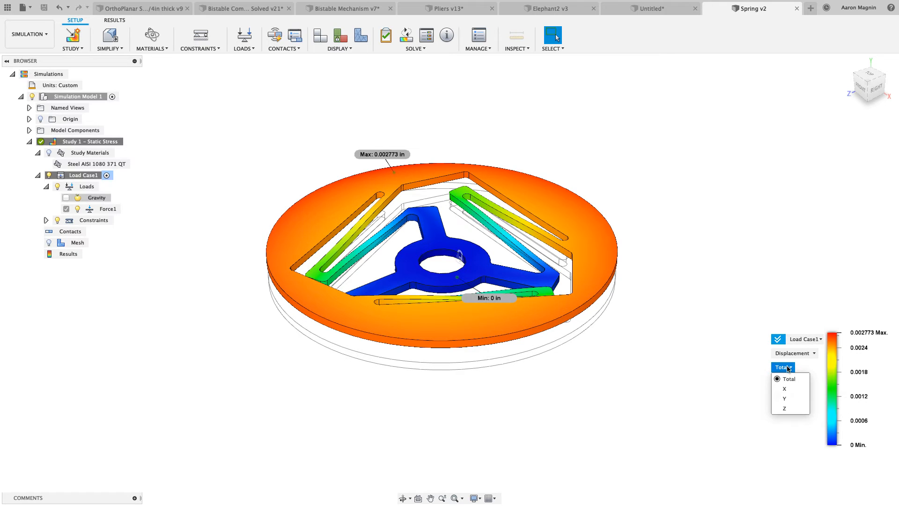
pyautogui.click(783, 398)
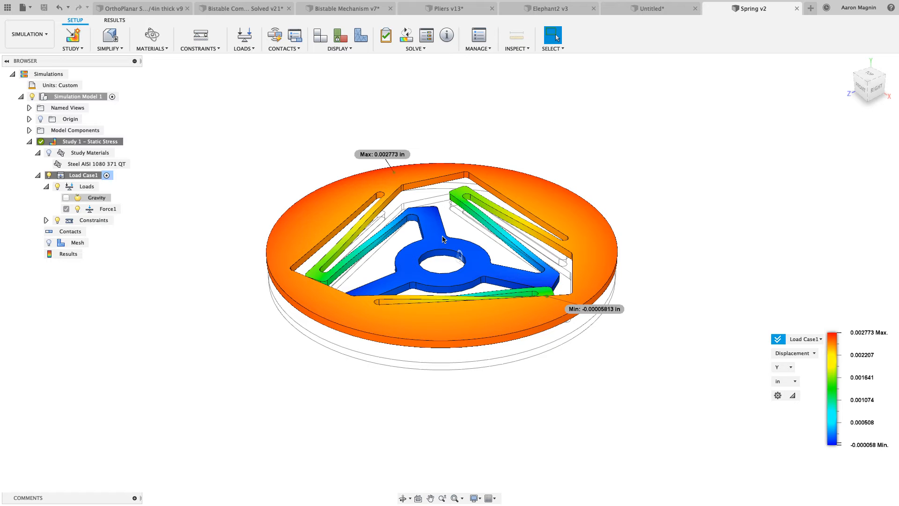
# Switch to Google Chrome and calculate 1/.002773 with a Google search in a new tab
pyautogui.hotkey('ctrl', 'Up')
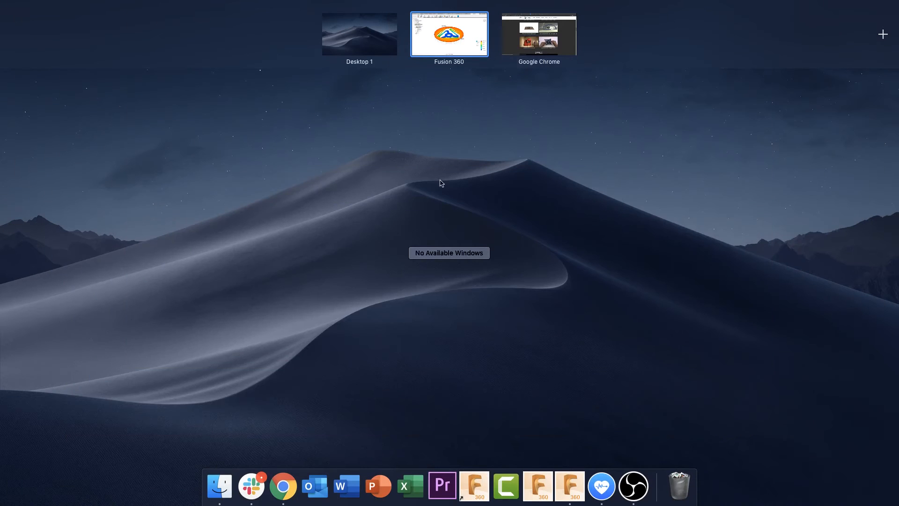
pyautogui.click(531, 45)
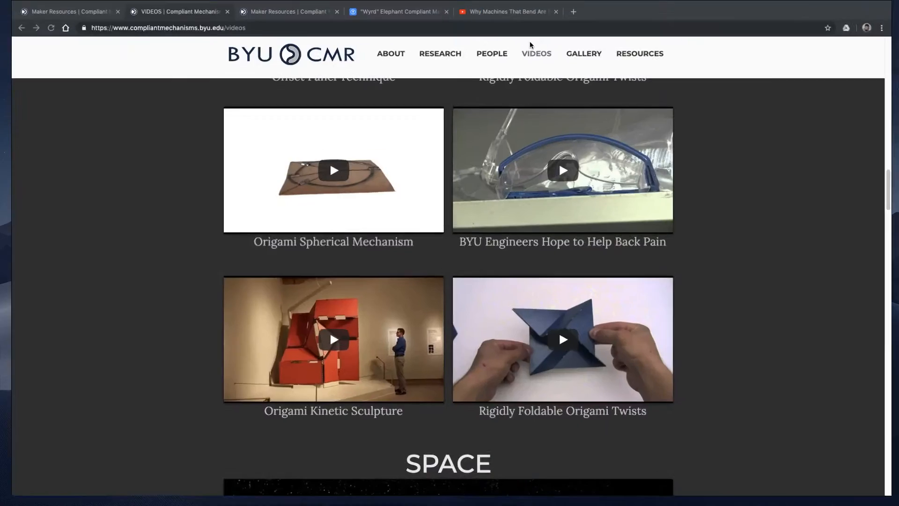
pyautogui.click(573, 13)
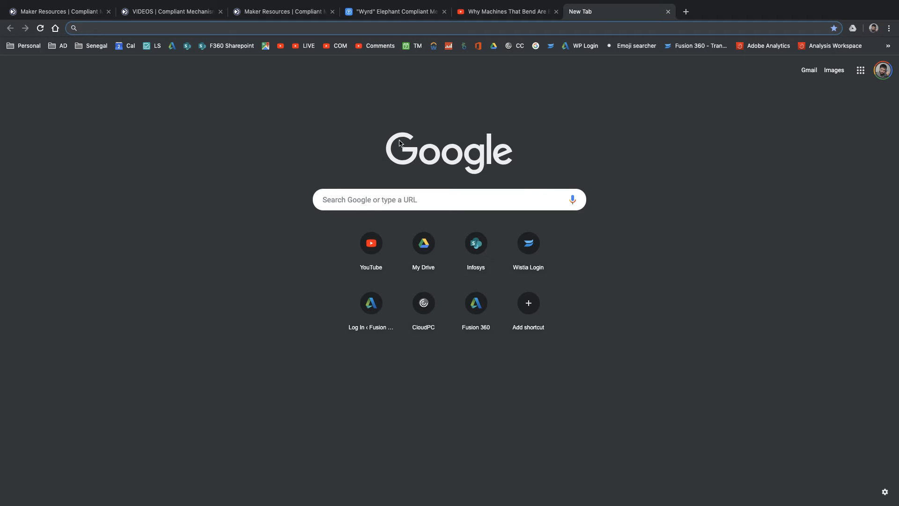
pyautogui.write('1/.00')
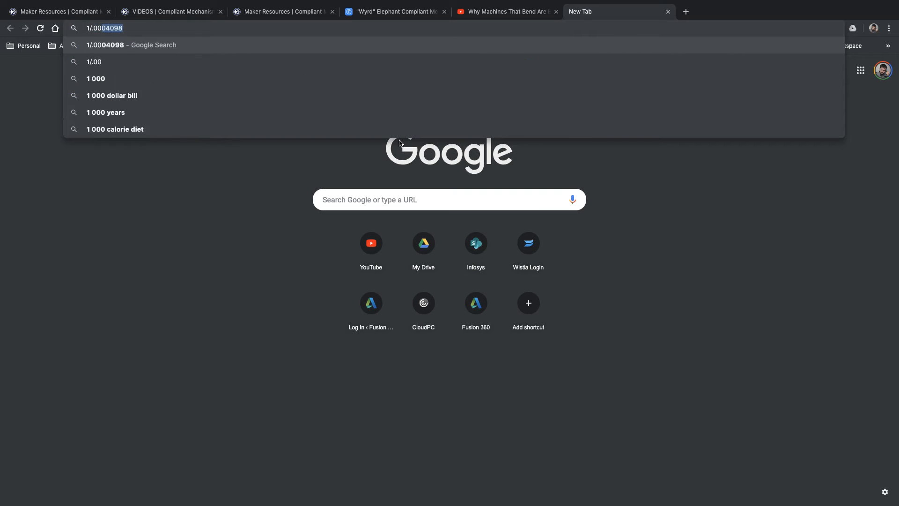
pyautogui.write('2773')
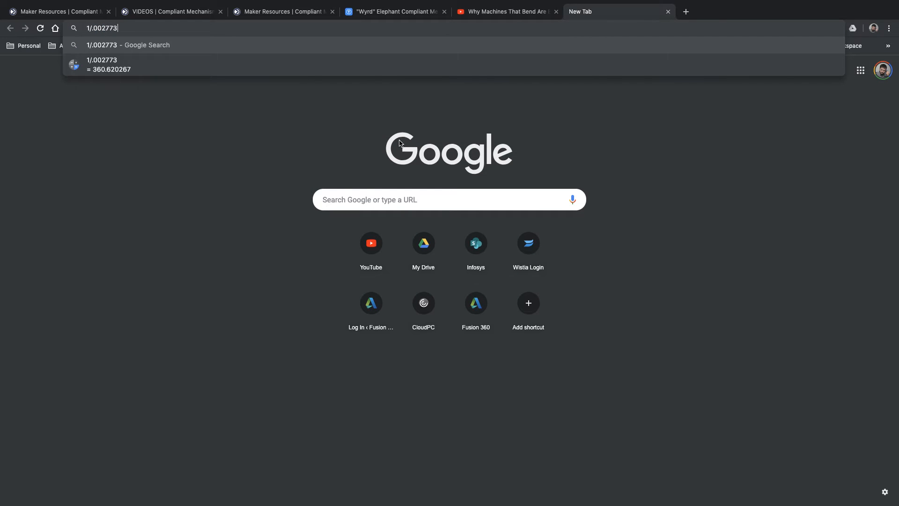
pyautogui.press('Return')
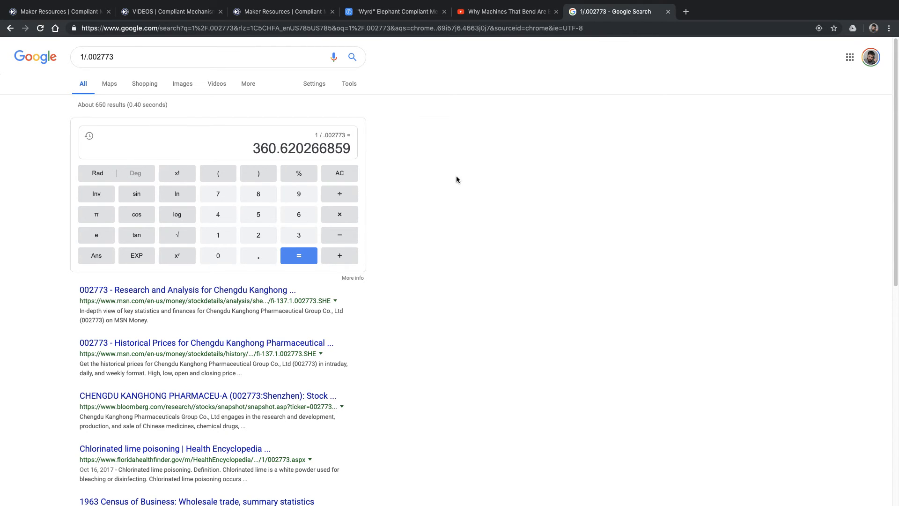
# Switch back to Fusion 360 and clone the solved Study 1 static stress study
pyautogui.press('super+Tab')
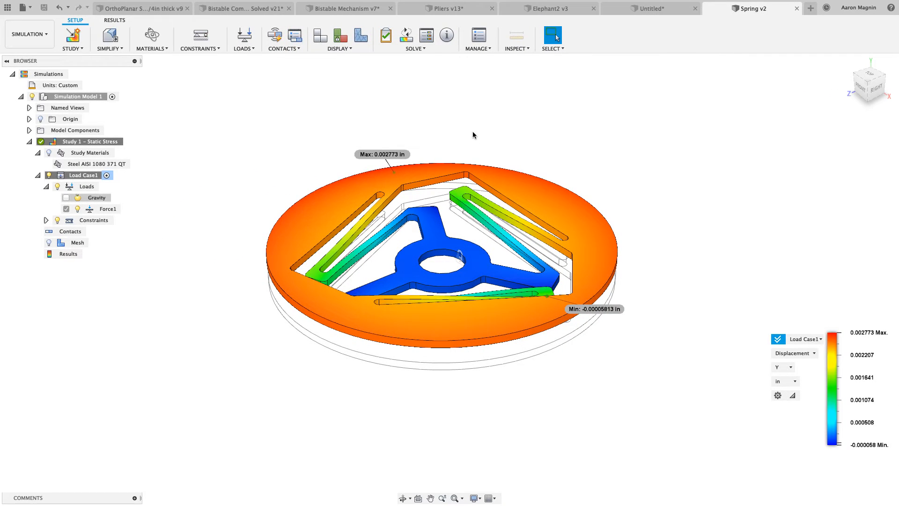
pyautogui.rightClick(86, 145)
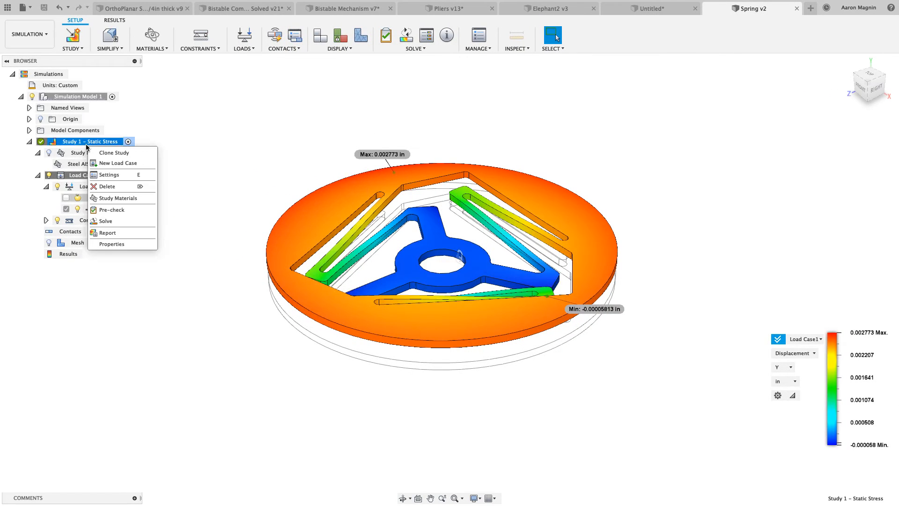
pyautogui.click(105, 154)
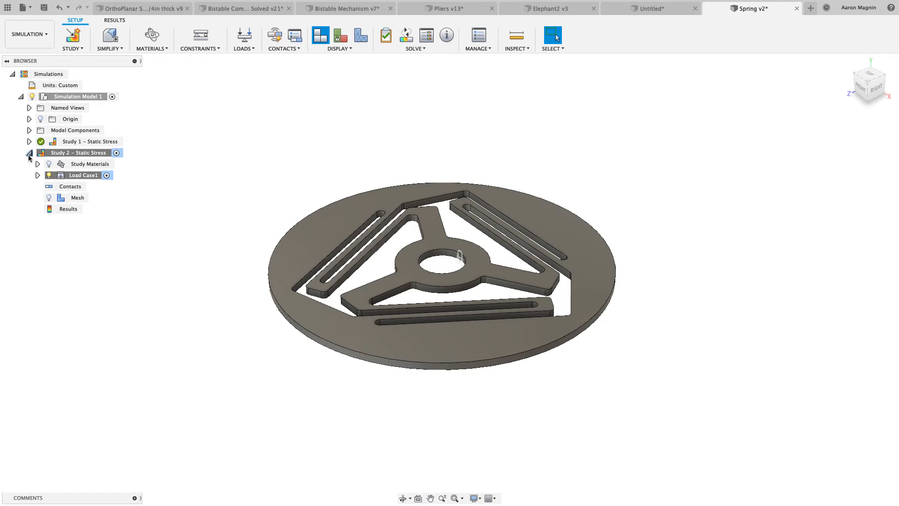
# Delete the force load from Load Case1 of the cloned study
pyautogui.click(37, 175)
pyautogui.click(46, 187)
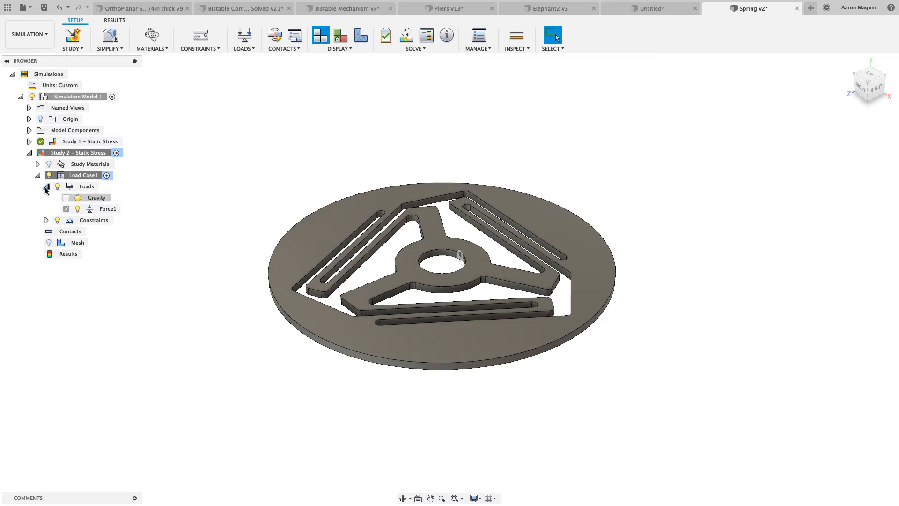
pyautogui.click(100, 209)
pyautogui.rightClick(101, 210)
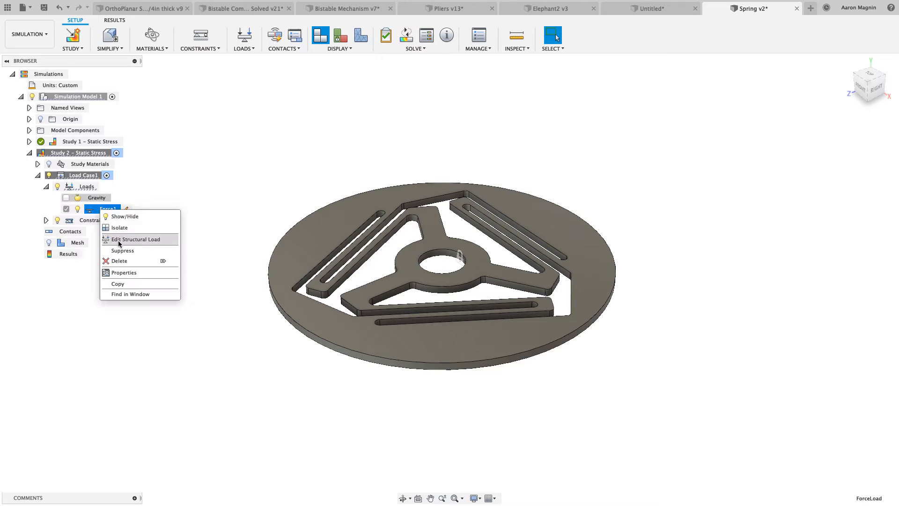
pyautogui.click(119, 261)
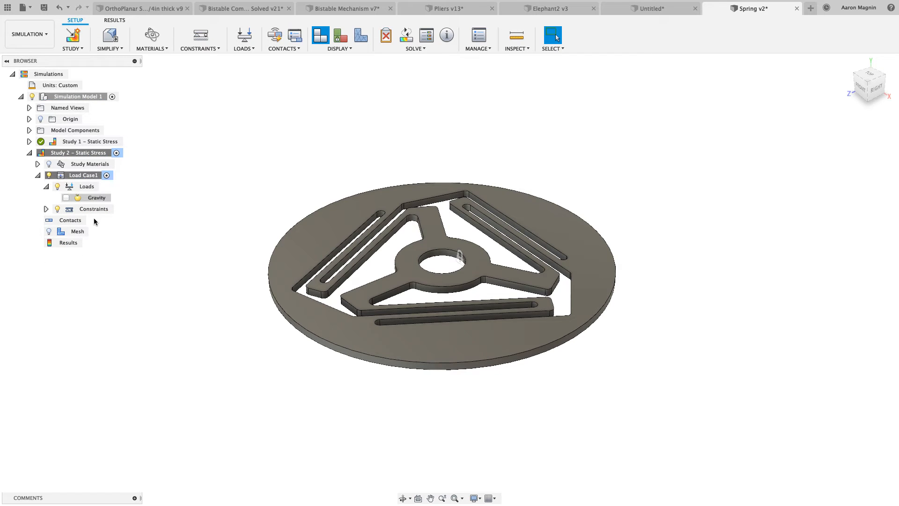
# Add a prescribed displacement constraint on the disc's outer rim face with Uy 1 in and Ux and Uz 0.00 in
pyautogui.press('c')
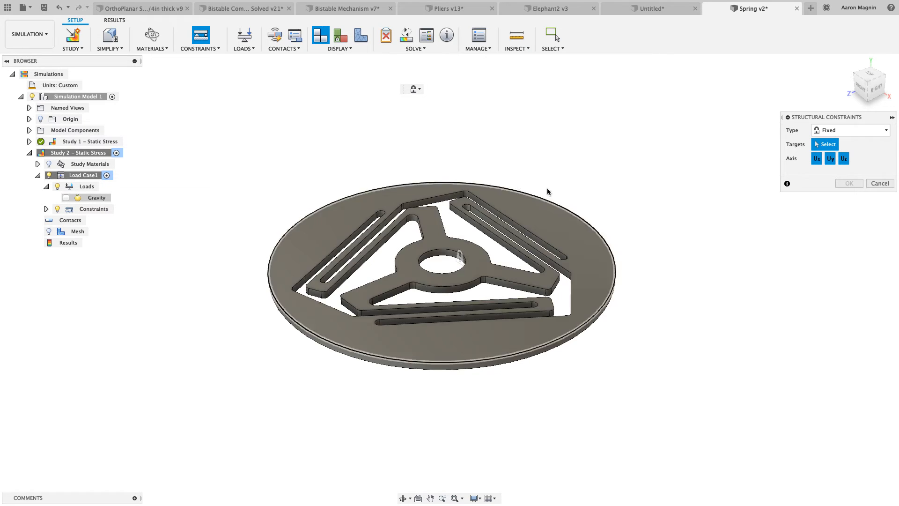
pyautogui.click(867, 131)
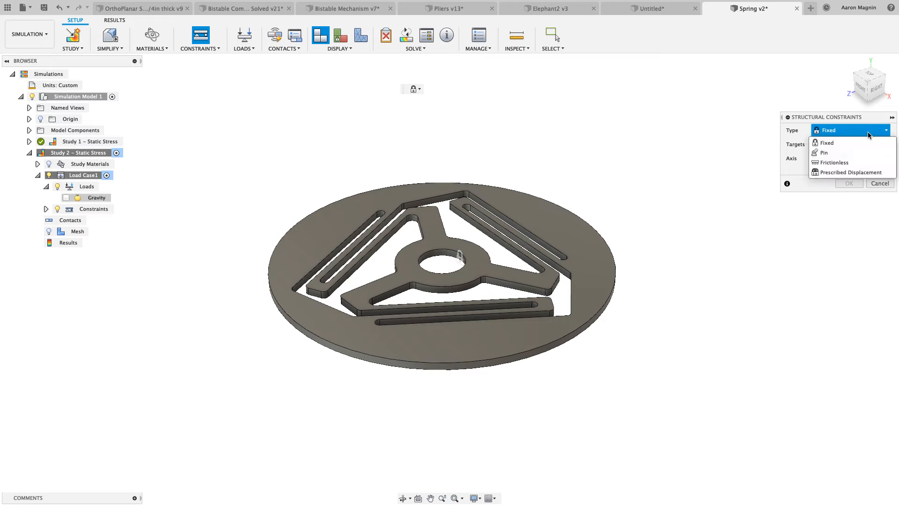
pyautogui.click(858, 173)
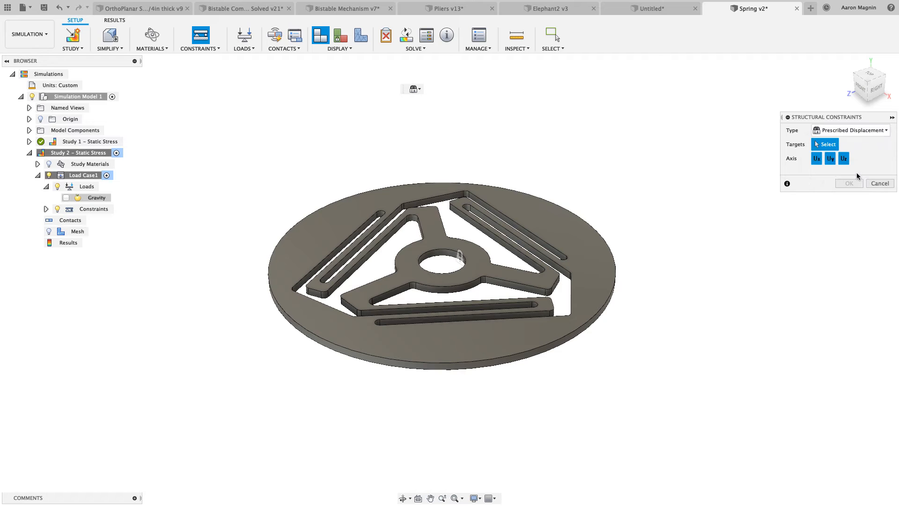
pyautogui.keyDown('shift'); pyautogui.moveTo(602, 316); pyautogui.dragTo(593, 303, button='middle'); pyautogui.keyUp('shift')
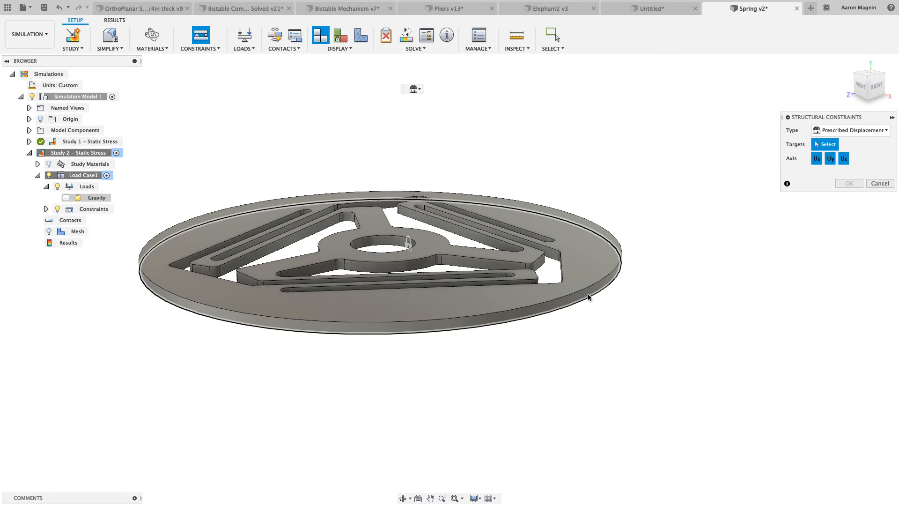
pyautogui.click(589, 292)
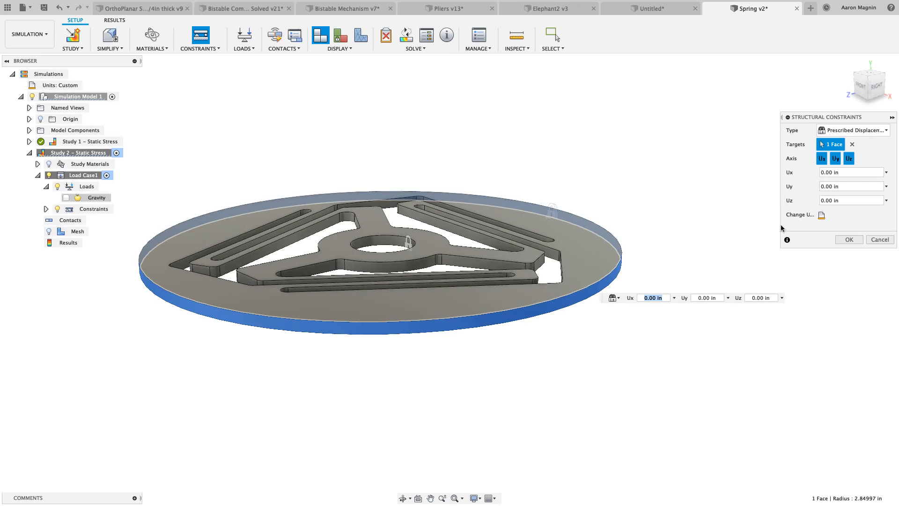
pyautogui.click(839, 188)
pyautogui.write('1')
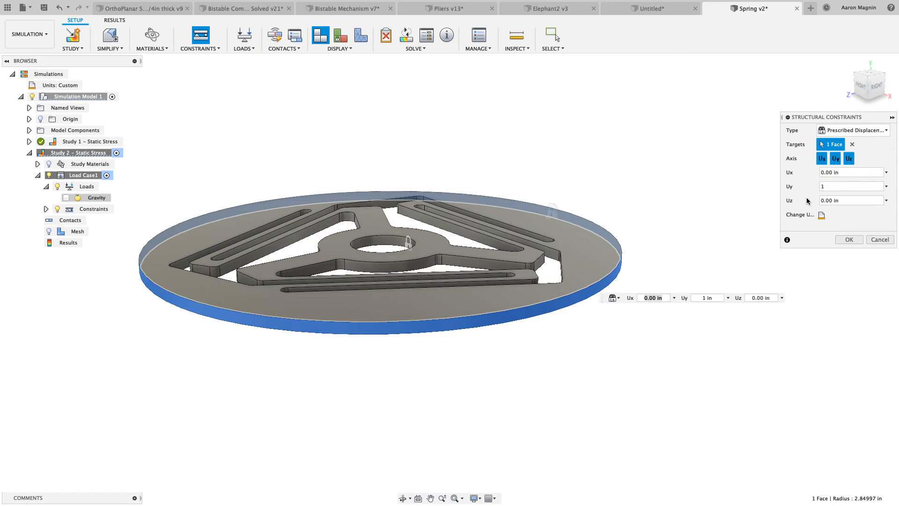
pyautogui.click(847, 240)
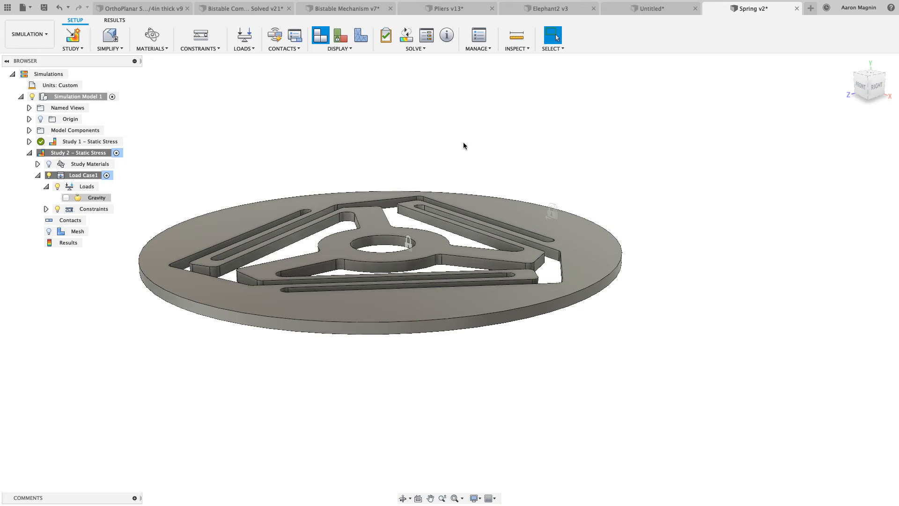
# Solve the Study 2 static stress study locally and close the job status
pyautogui.click(406, 35)
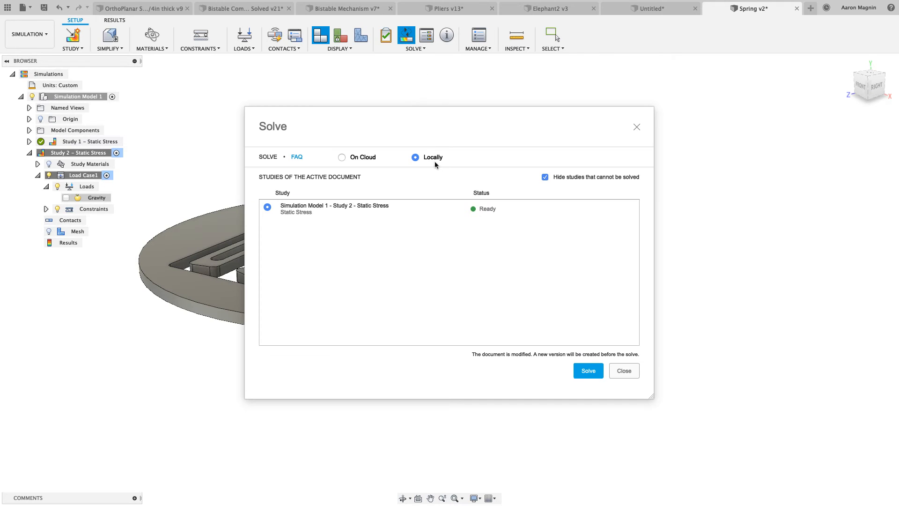
pyautogui.click(579, 370)
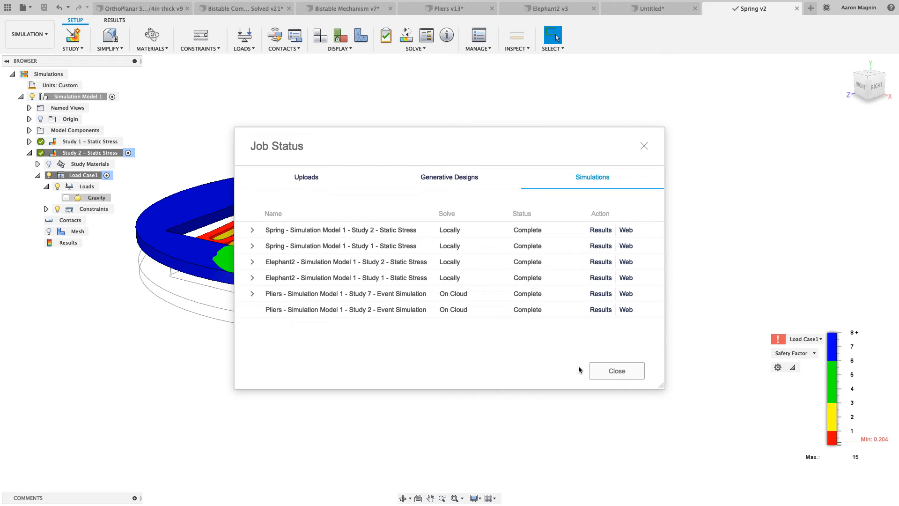
pyautogui.click(603, 370)
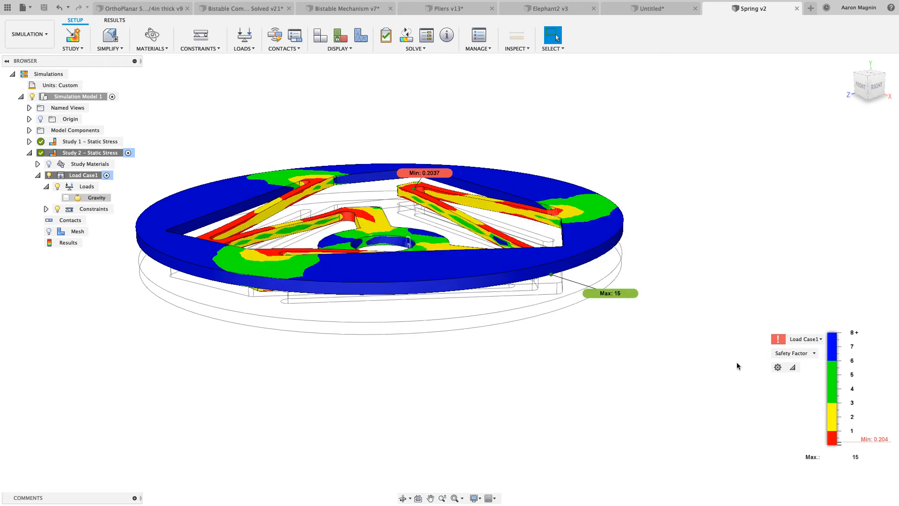
# Display the displacement results of Study 2 and show the deformation at actual scale
pyautogui.click(790, 354)
pyautogui.click(792, 384)
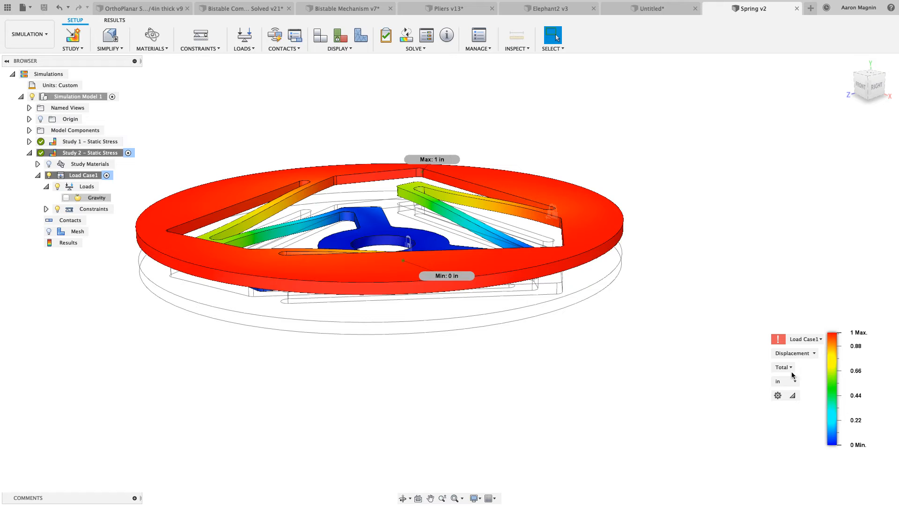
pyautogui.moveTo(660, 295)
pyautogui.keyDown('shift'); pyautogui.mouseDown(button='middle')
pyautogui.moveTo(678, 316)
pyautogui.moveTo(670, 318)
pyautogui.moveTo(666, 290)
pyautogui.mouseUp(button='middle'); pyautogui.keyUp('shift')
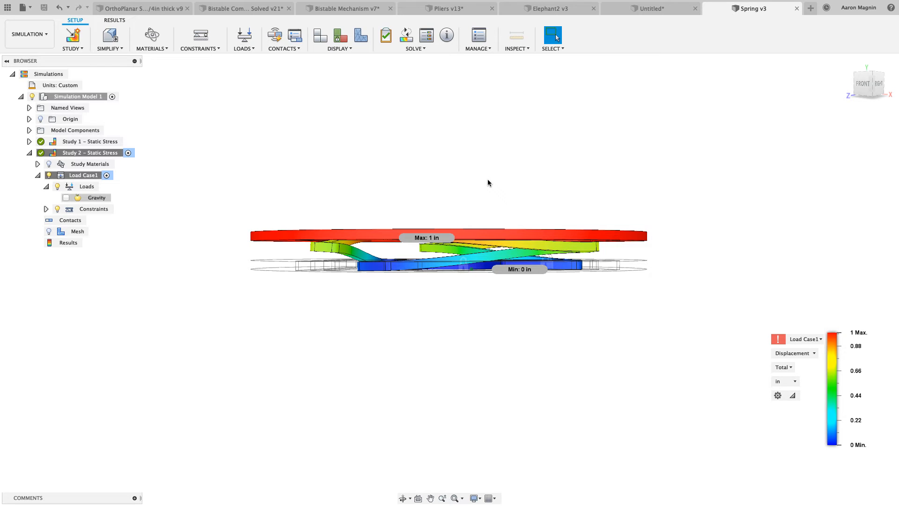
pyautogui.press('s')
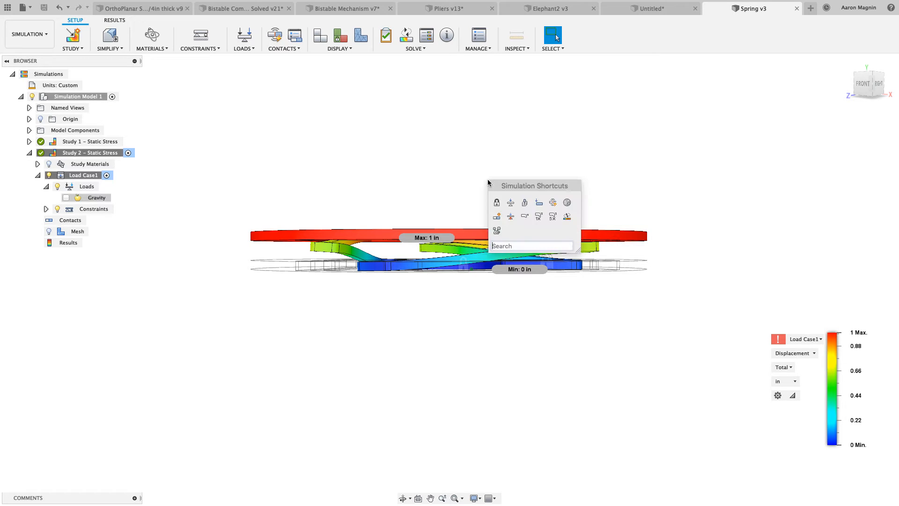
pyautogui.click(525, 215)
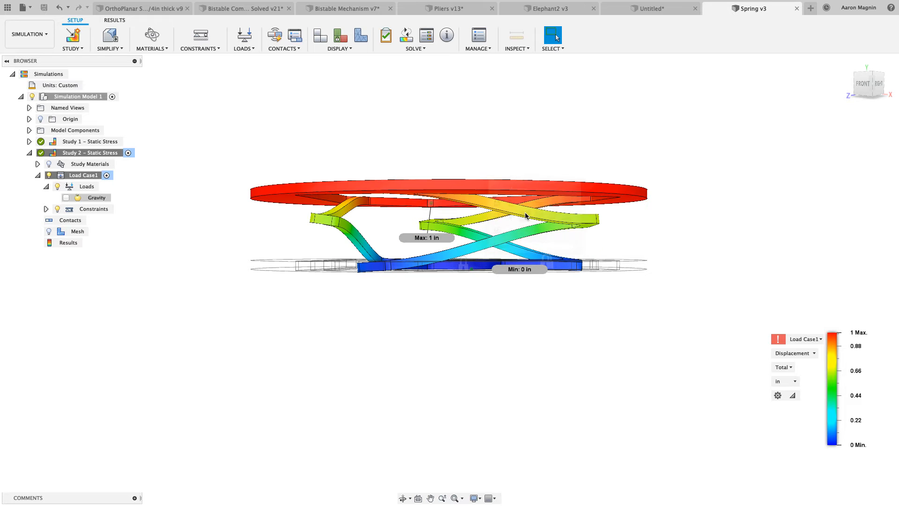
# Check the reaction forces and moments on the cylindrical face of the spring's center hole
pyautogui.keyDown('shift'); pyautogui.moveTo(524, 141); pyautogui.dragTo(522, 143, button='middle'); pyautogui.keyUp('shift')
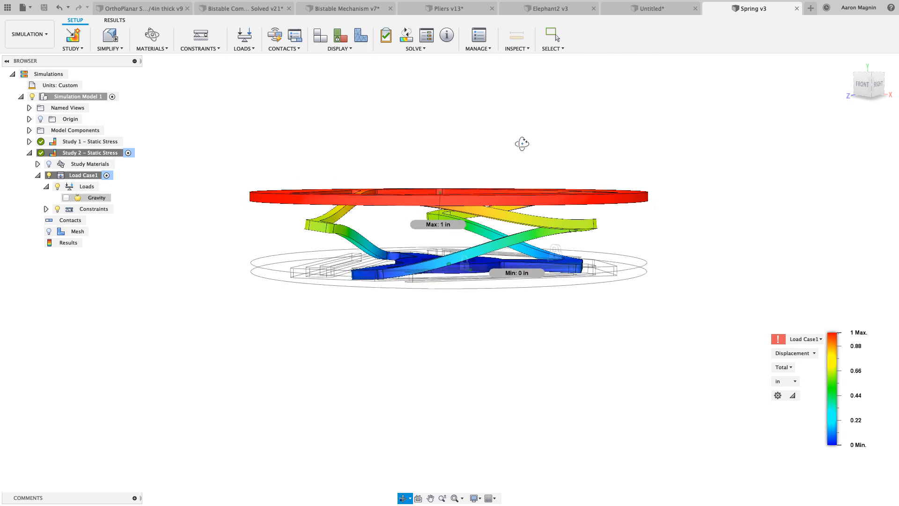
pyautogui.click(863, 84)
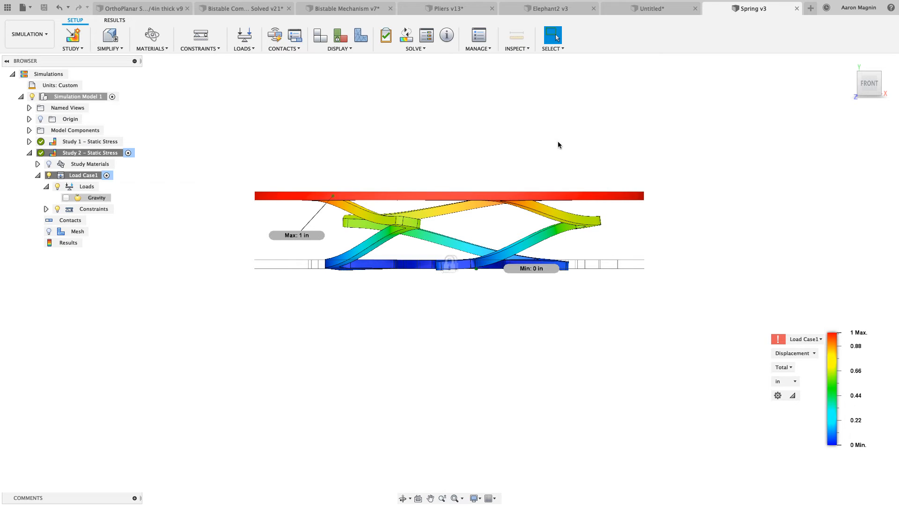
pyautogui.keyDown('shift'); pyautogui.moveTo(557, 142); pyautogui.dragTo(557, 165, button='middle'); pyautogui.keyUp('shift')
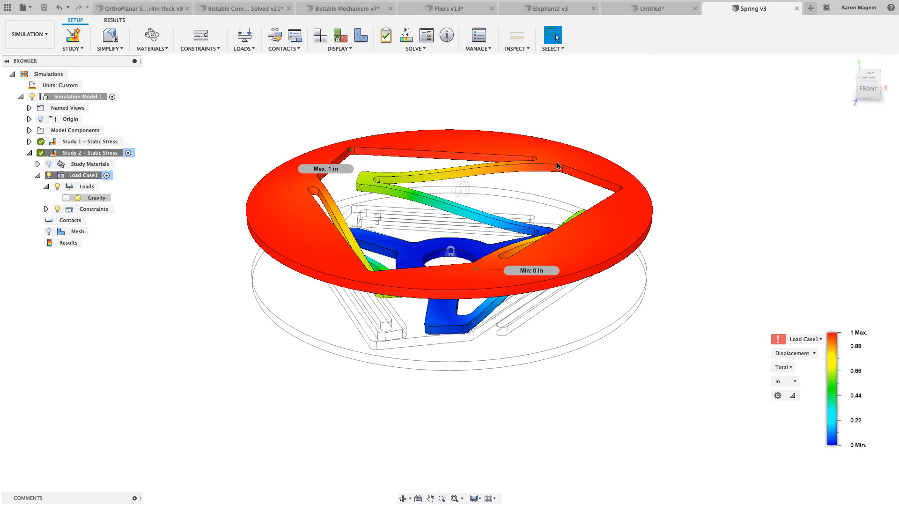
pyautogui.scroll(5, 457, 262)
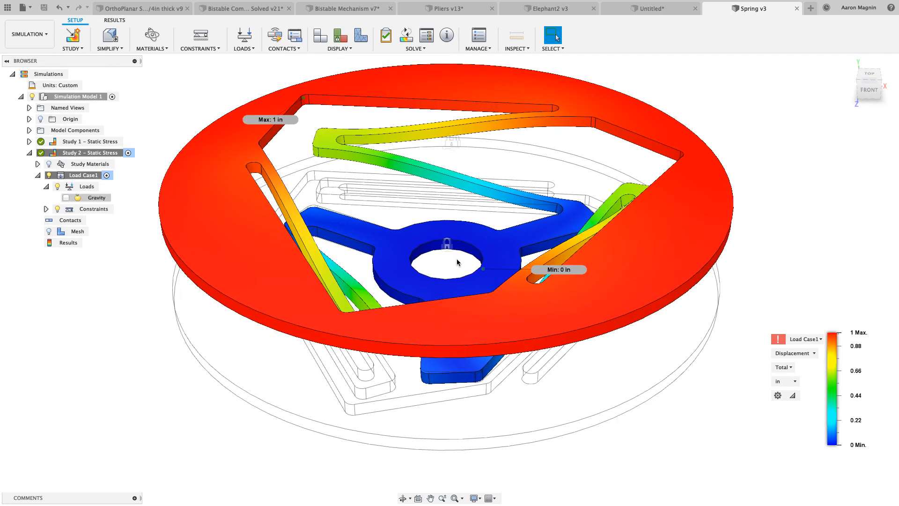
pyautogui.scroll(2, 457, 260)
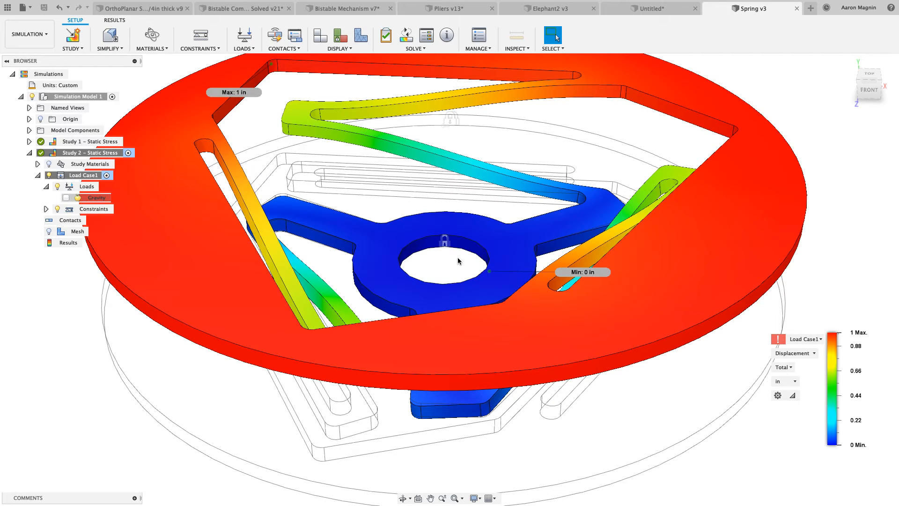
pyautogui.press('s')
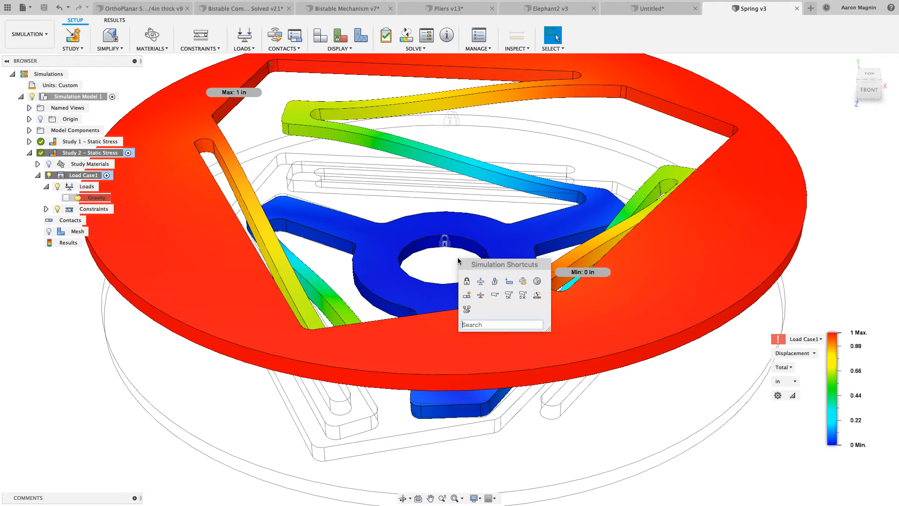
pyautogui.click(480, 296)
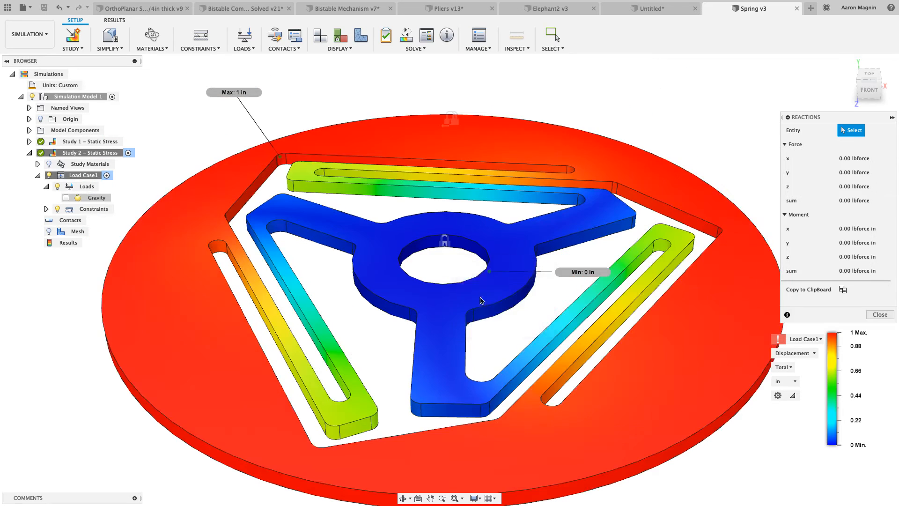
pyautogui.click(462, 246)
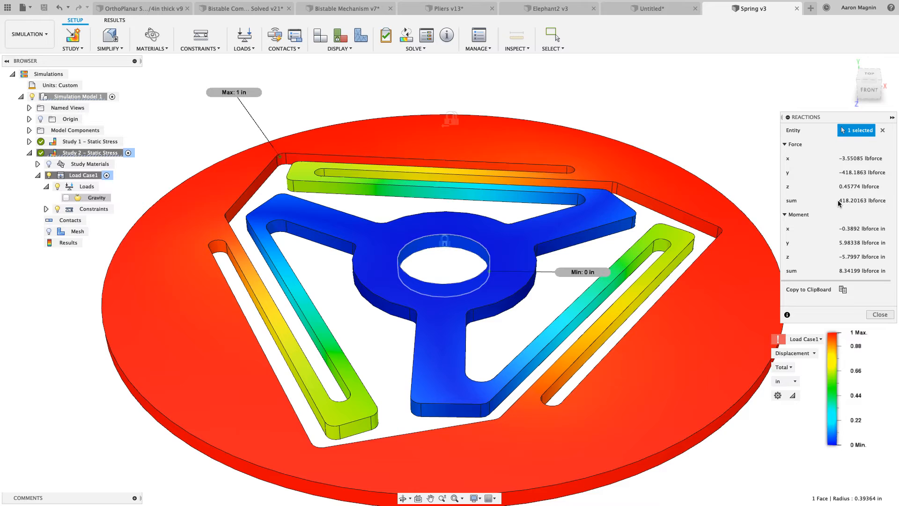
pyautogui.click(880, 315)
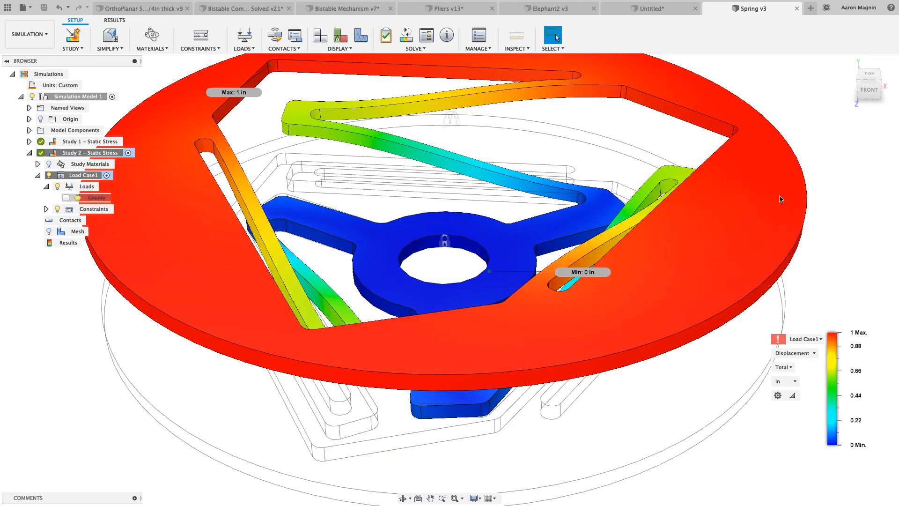
# Clone the solved Study 2 static stress study
pyautogui.scroll(-5, 781, 199)
pyautogui.moveTo(734, 243); pyautogui.dragTo(670, 252, button='middle')
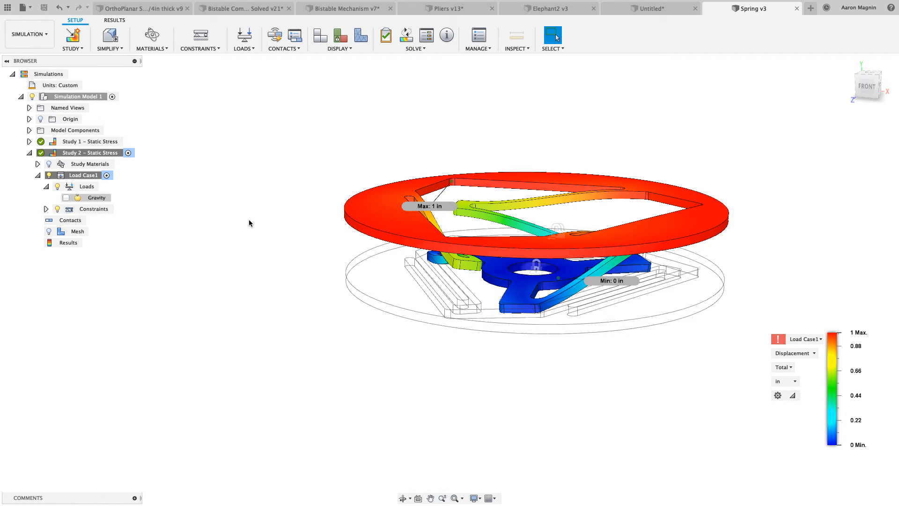
pyautogui.rightClick(113, 157)
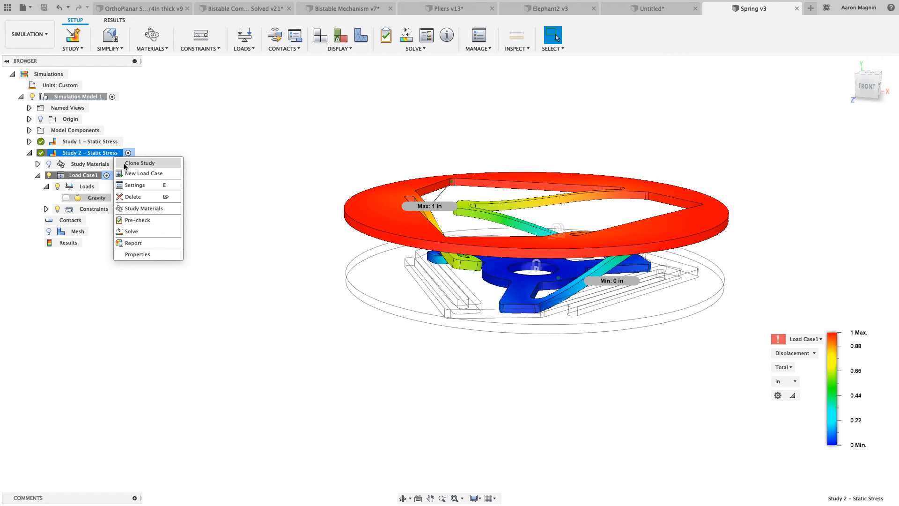
pyautogui.click(125, 164)
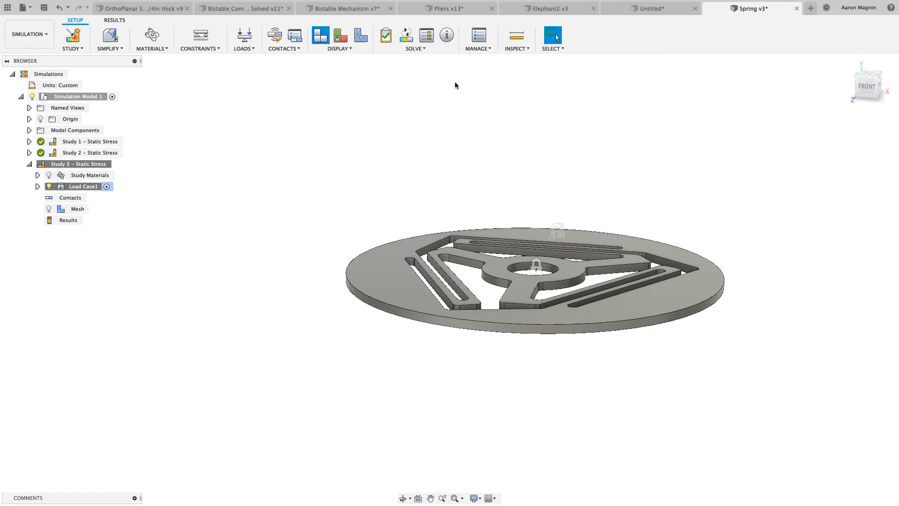
# Change the cloned study's type to Nonlinear Static Stress in the study settings
pyautogui.click(472, 51)
pyautogui.click(473, 58)
pyautogui.click(404, 154)
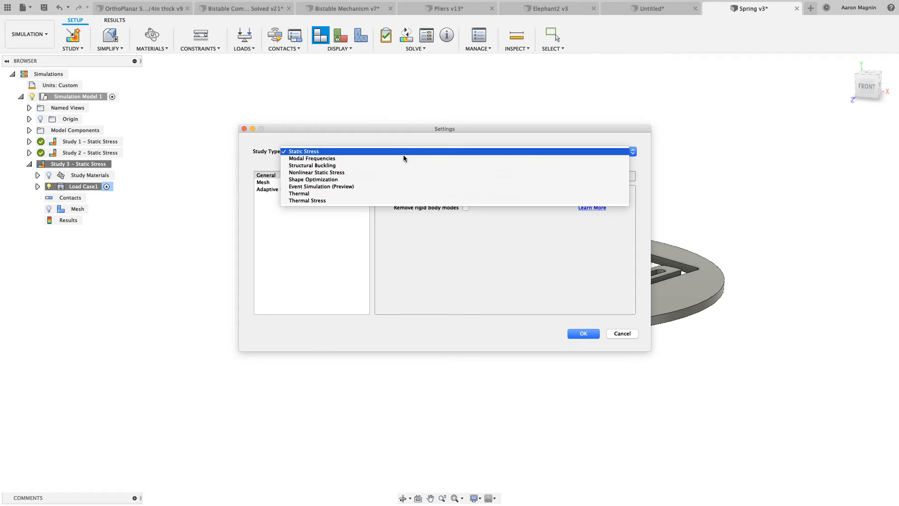
pyautogui.click(361, 172)
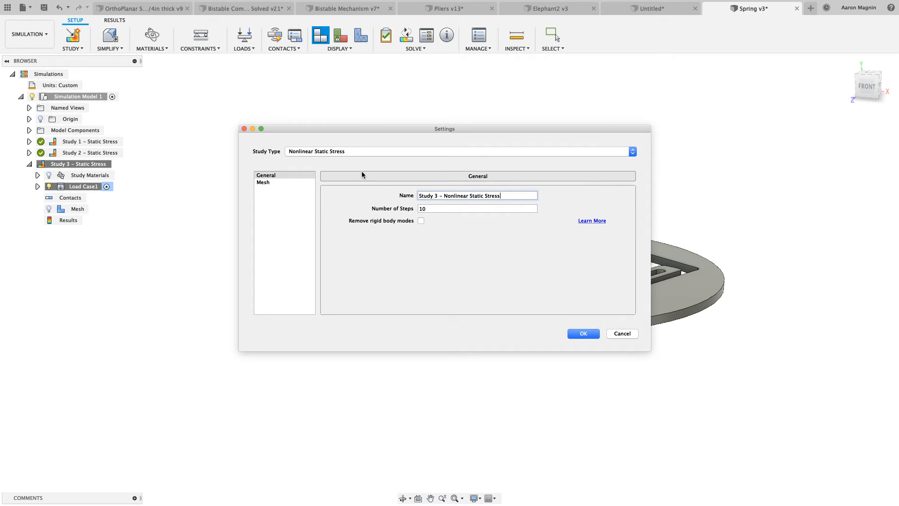
pyautogui.press('Tab')
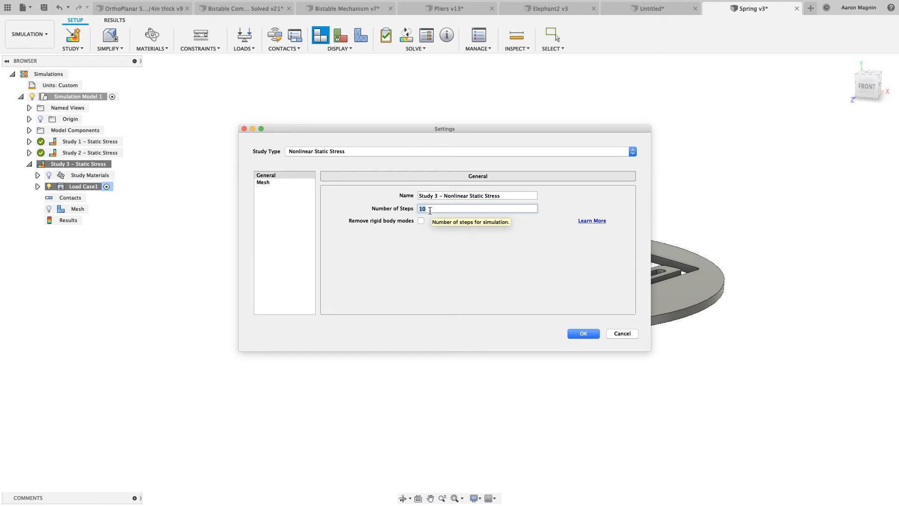
pyautogui.click(582, 333)
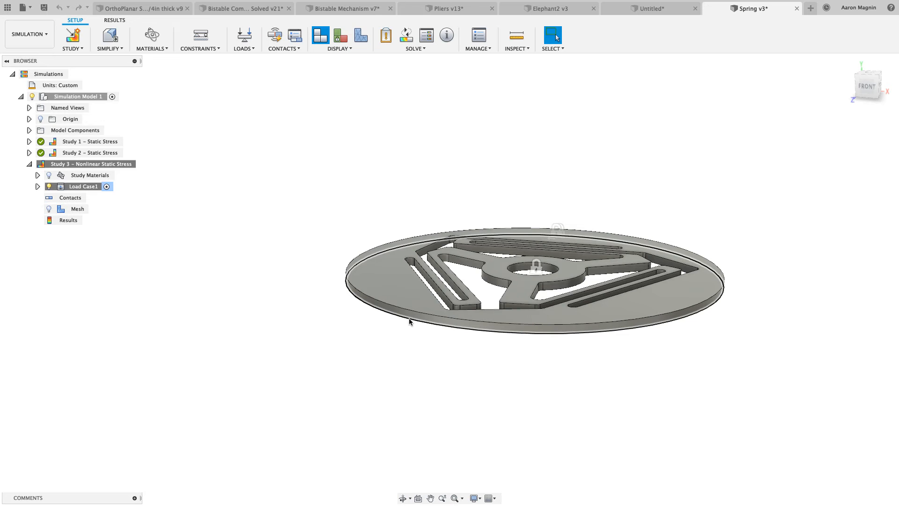
pyautogui.keyDown('shift'); pyautogui.moveTo(409, 322); pyautogui.dragTo(435, 227, button='middle'); pyautogui.keyUp('shift')
pyautogui.moveTo(435, 227); pyautogui.dragTo(405, 215, button='middle')
pyautogui.scroll(-2, 406, 215)
pyautogui.click(428, 36)
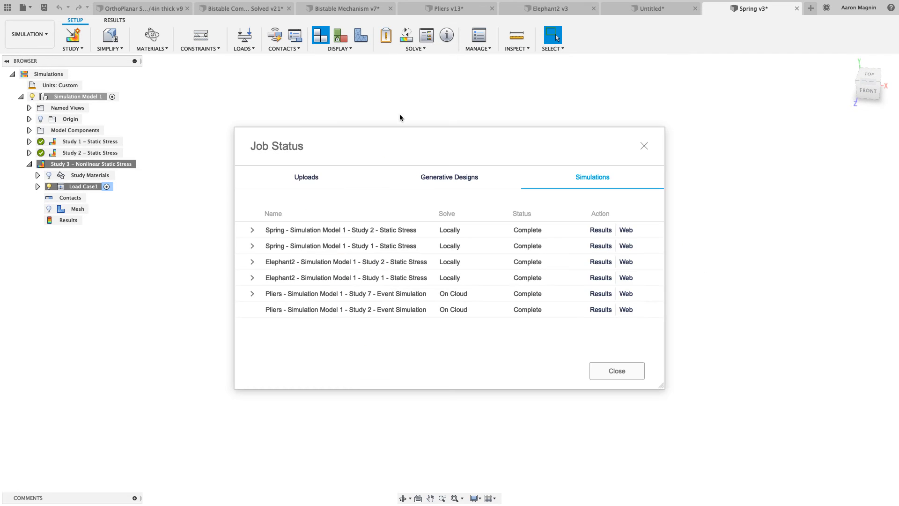
pyautogui.click(630, 373)
# Solve the Study 3 nonlinear static stress study on the cloud, charging it to an account with enough cloud credits
pyautogui.press('s')
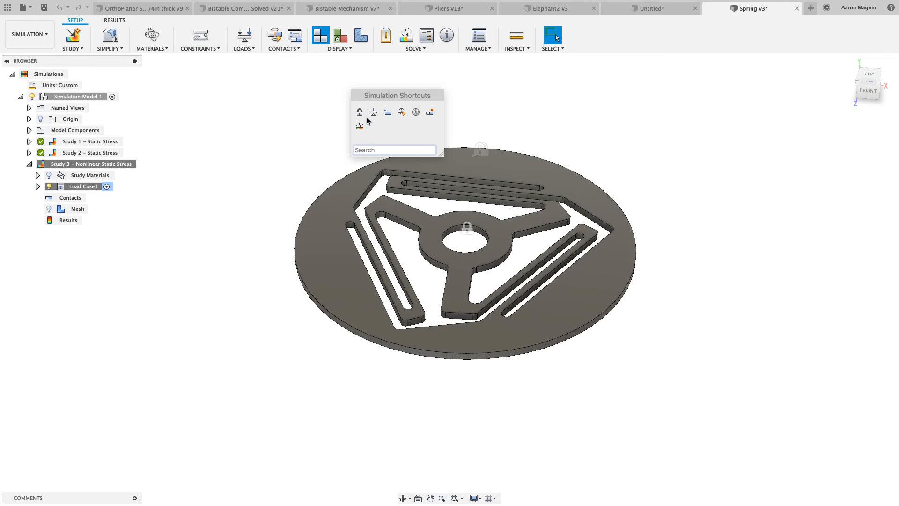
pyautogui.click(360, 127)
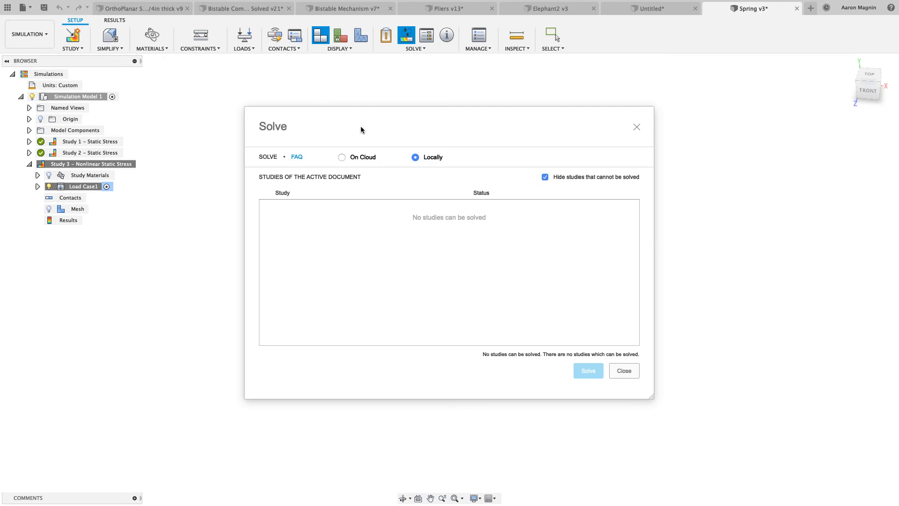
pyautogui.click(349, 158)
pyautogui.click(422, 159)
pyautogui.click(341, 157)
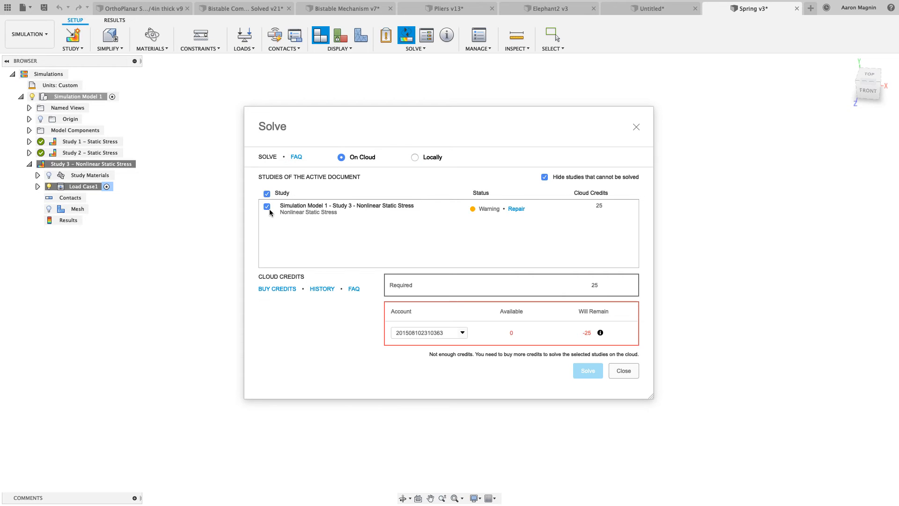
pyautogui.click(420, 332)
pyautogui.click(420, 349)
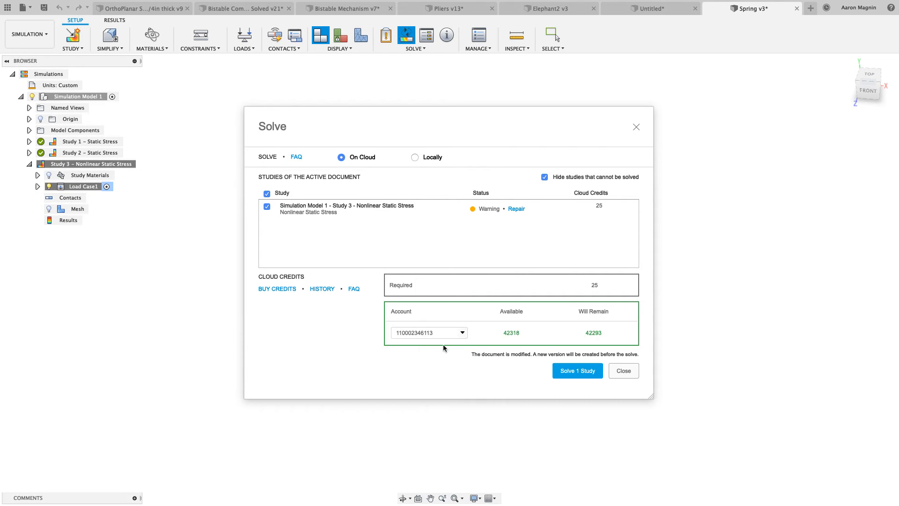
pyautogui.click(578, 371)
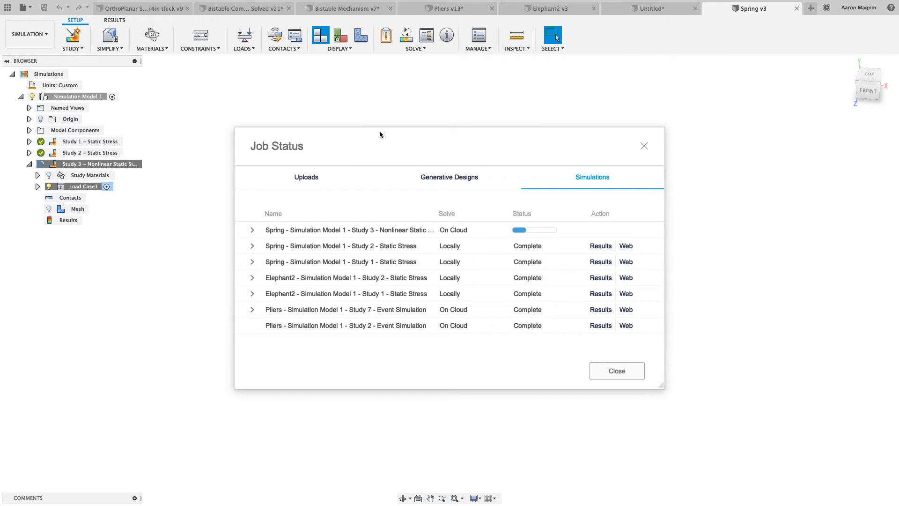
pyautogui.click(626, 373)
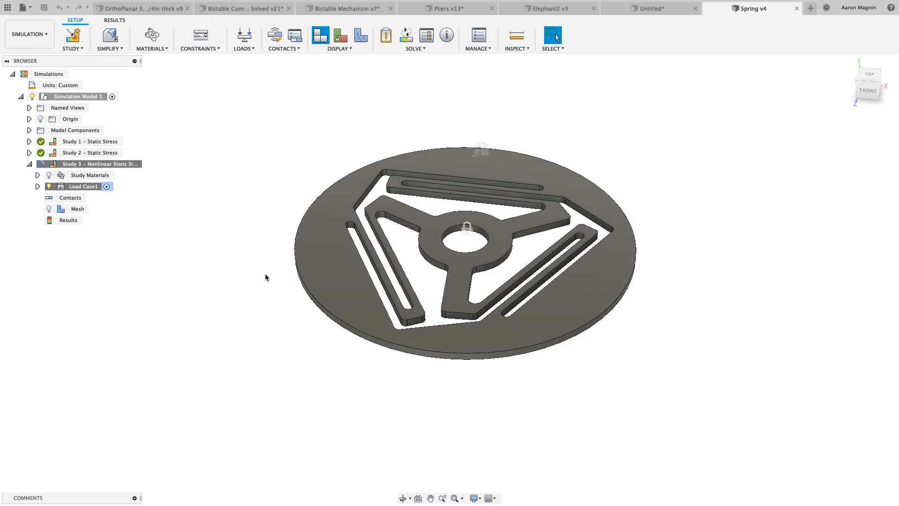
# Switch to the OrthoPlanar 1/4in thick spring document and activate the Prescribed SpringS study, followed by the Prescribed ABS study
pyautogui.click(152, 8)
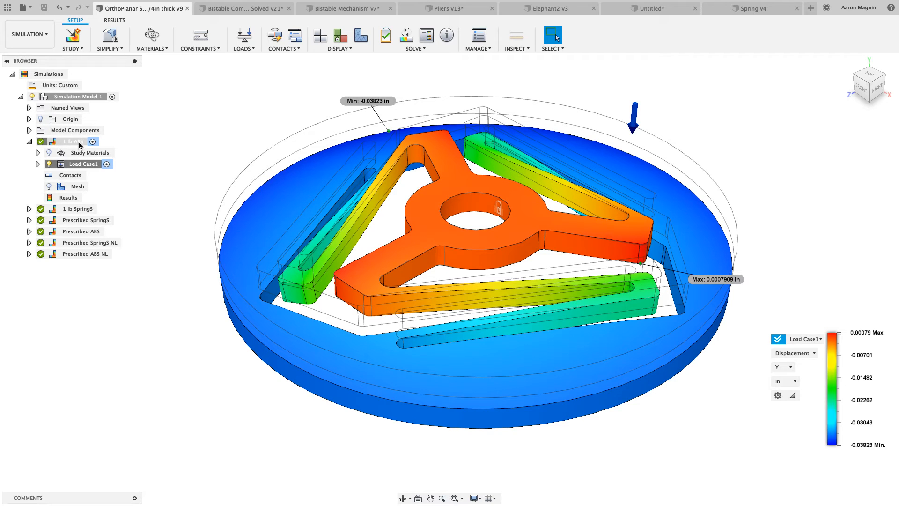
pyautogui.click(75, 209)
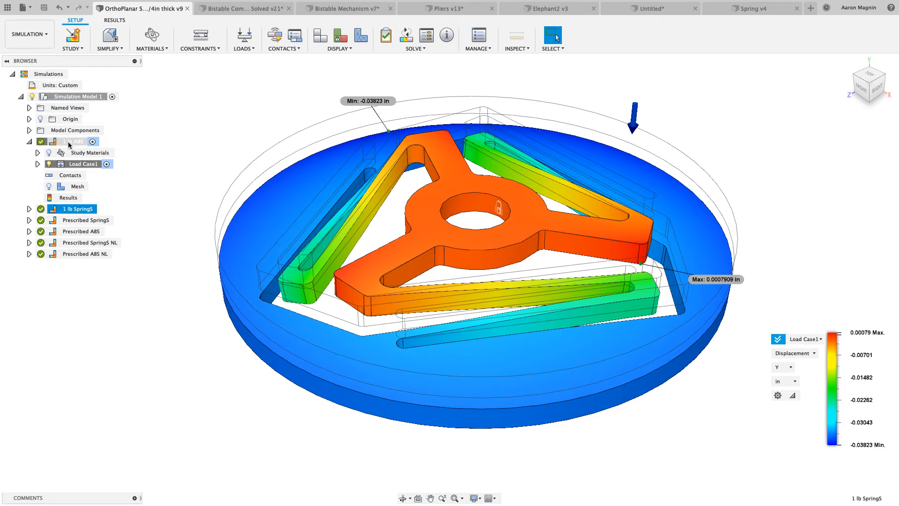
pyautogui.click(80, 223)
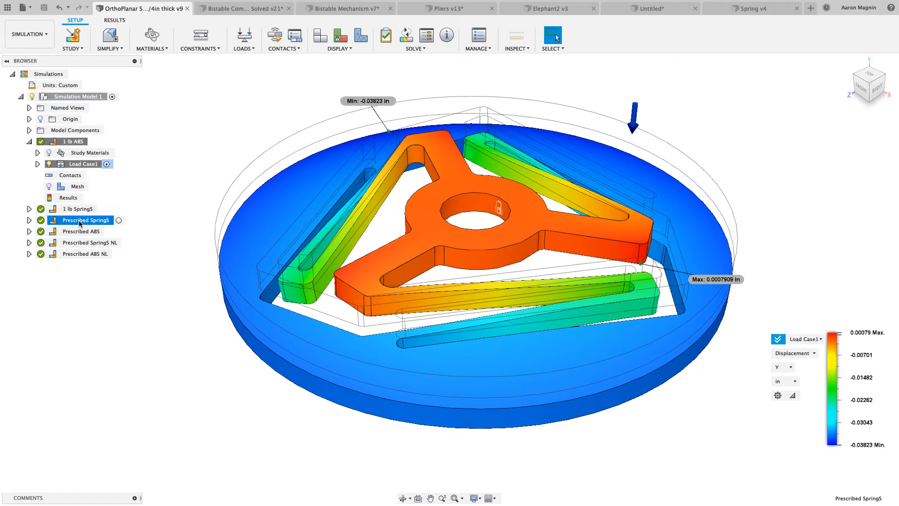
pyautogui.doubleClick(79, 223)
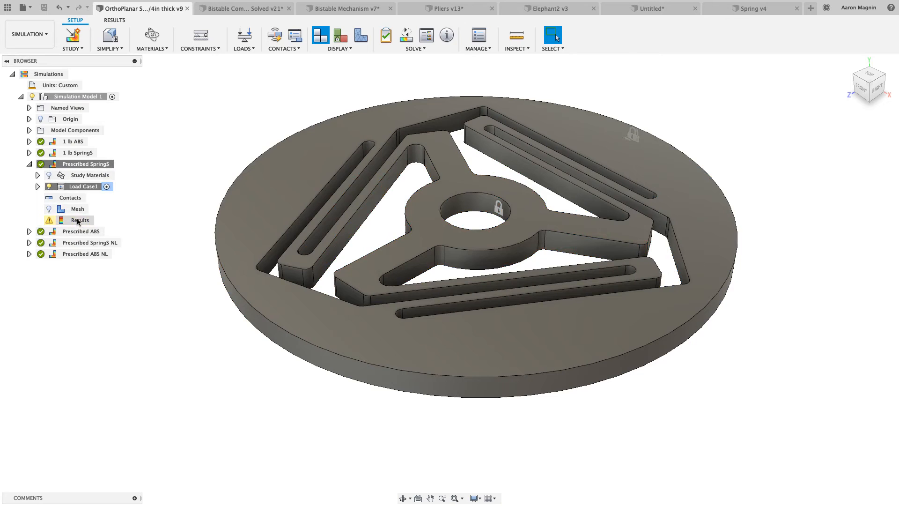
pyautogui.doubleClick(78, 232)
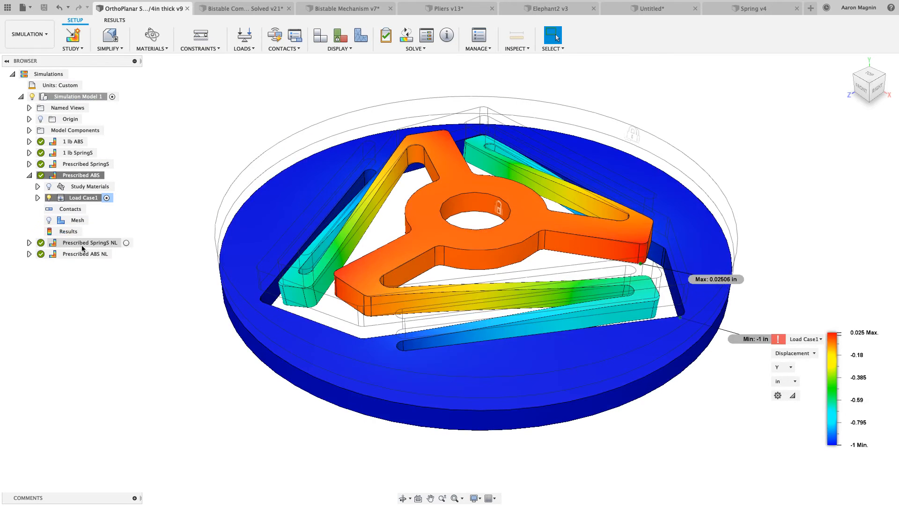
# Activate the Prescribed SpringS NL study, display its displacement results and examine the deformed spring from the side
pyautogui.doubleClick(82, 244)
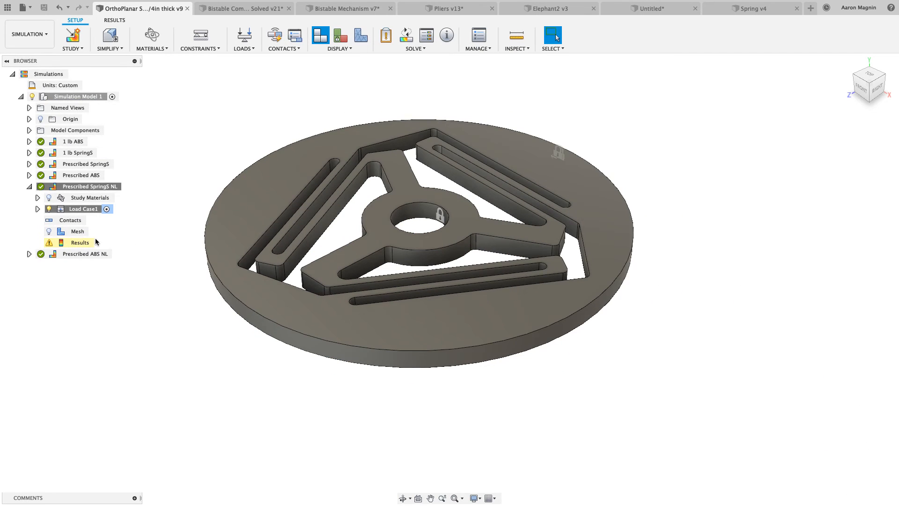
pyautogui.click(121, 23)
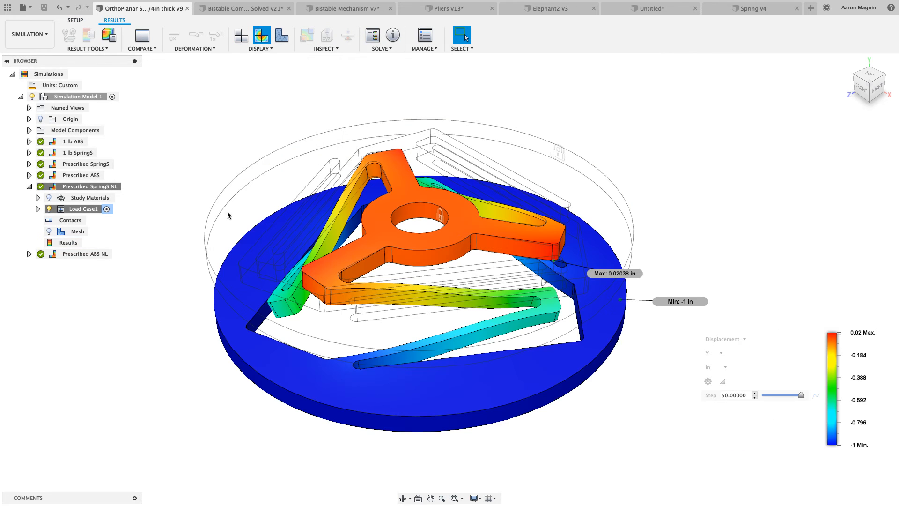
pyautogui.keyDown('shift'); pyautogui.moveTo(335, 245); pyautogui.dragTo(337, 218, button='middle'); pyautogui.keyUp('shift')
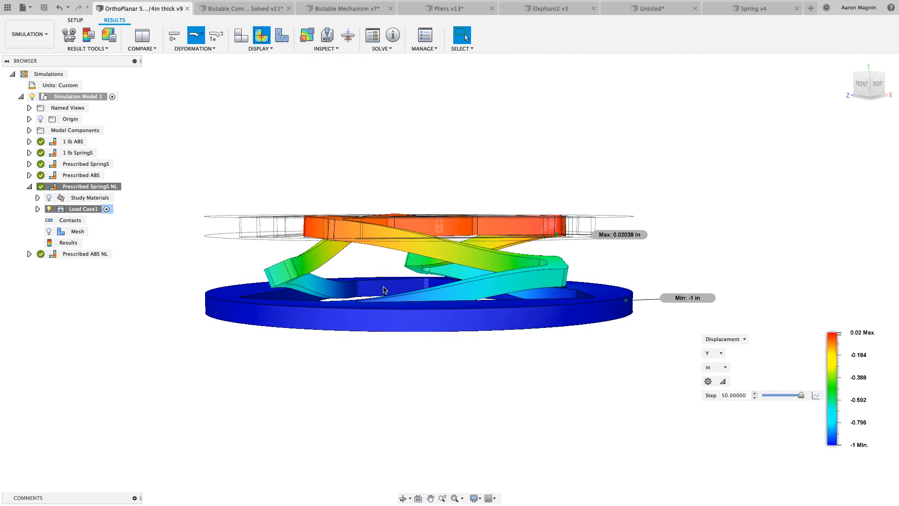
pyautogui.moveTo(312, 295)
pyautogui.keyDown('shift'); pyautogui.mouseDown(button='middle')
pyautogui.moveTo(305, 297)
pyautogui.moveTo(312, 287)
pyautogui.mouseUp(button='middle'); pyautogui.keyUp('shift')
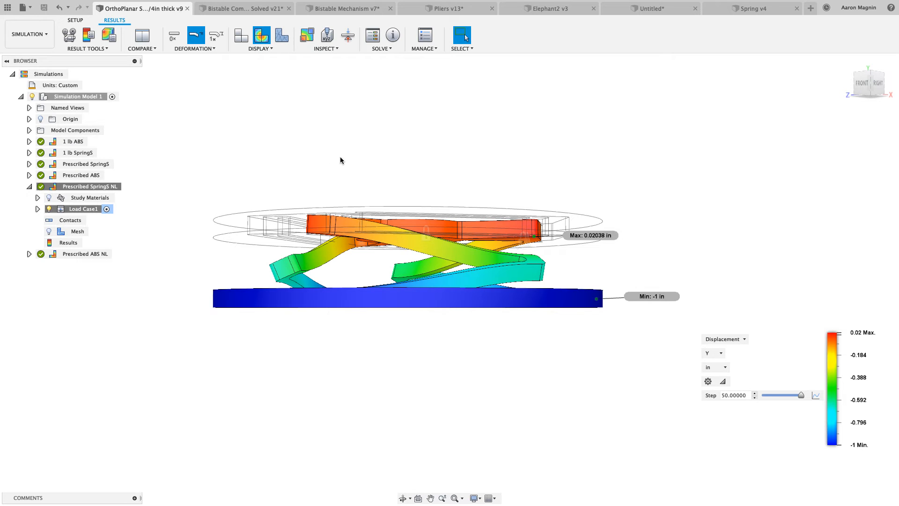
pyautogui.keyDown('shift'); pyautogui.moveTo(340, 161); pyautogui.dragTo(338, 162, button='middle'); pyautogui.keyUp('shift')
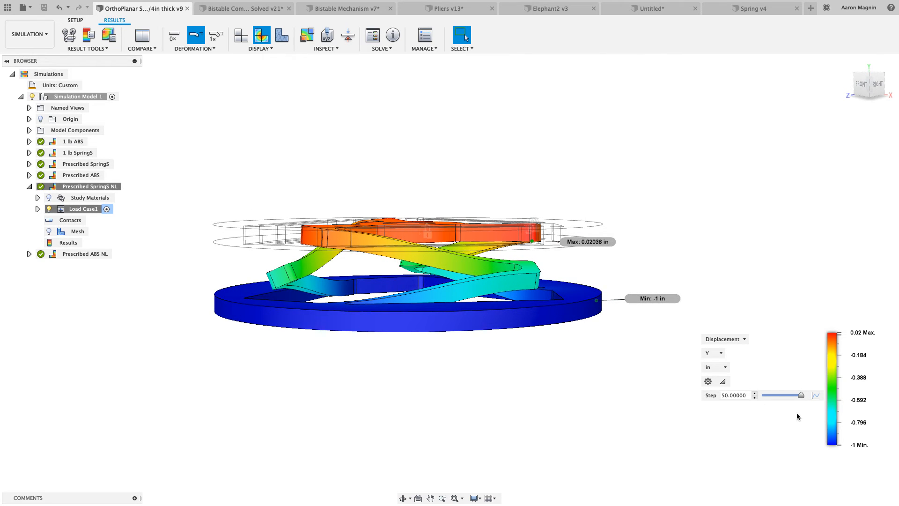
pyautogui.moveTo(801, 395)
pyautogui.mouseDown()
pyautogui.moveTo(764, 401)
pyautogui.moveTo(802, 399)
pyautogui.mouseUp()
# Enter the Simplify environment and clone Simulation Model 1 together with all six of its studies
pyautogui.click(75, 20)
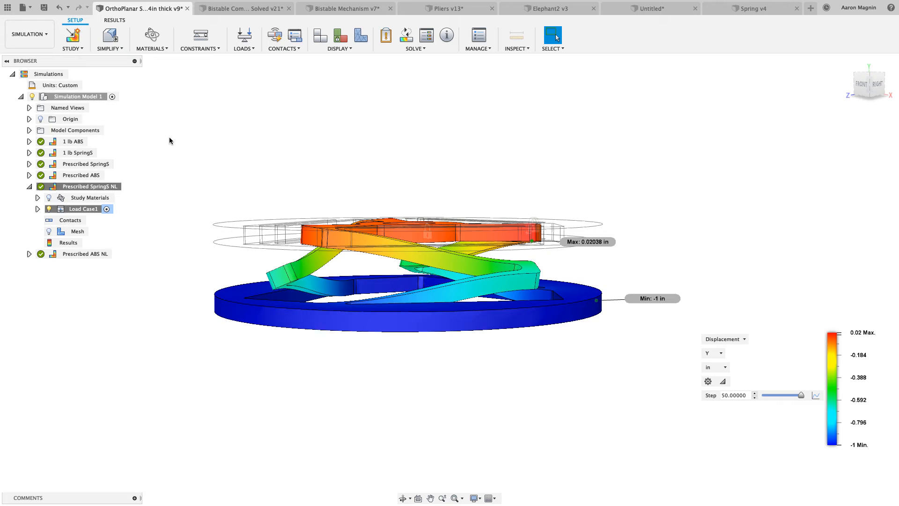
pyautogui.click(110, 35)
pyautogui.rightClick(87, 86)
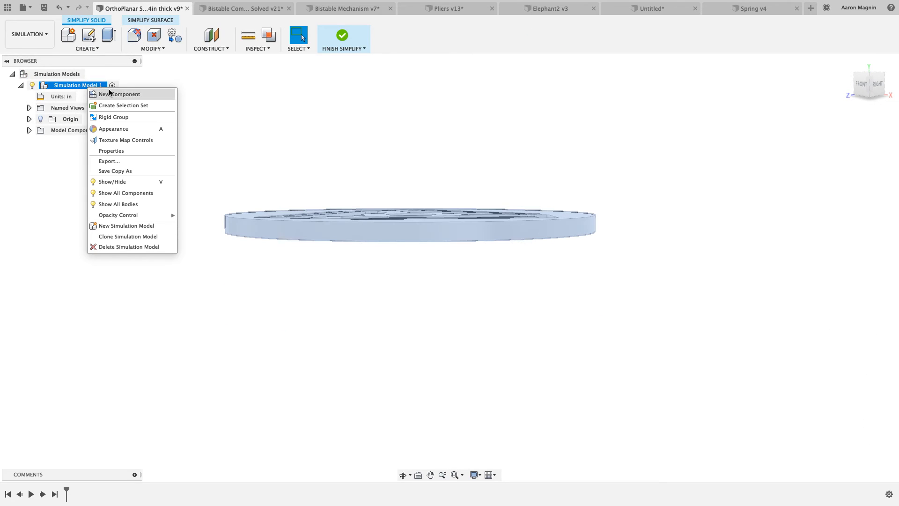
pyautogui.click(113, 237)
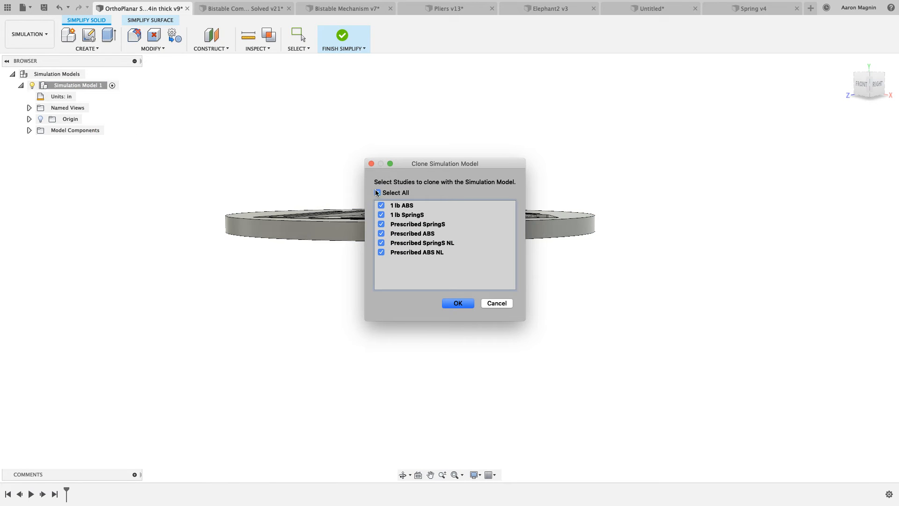
pyautogui.click(458, 303)
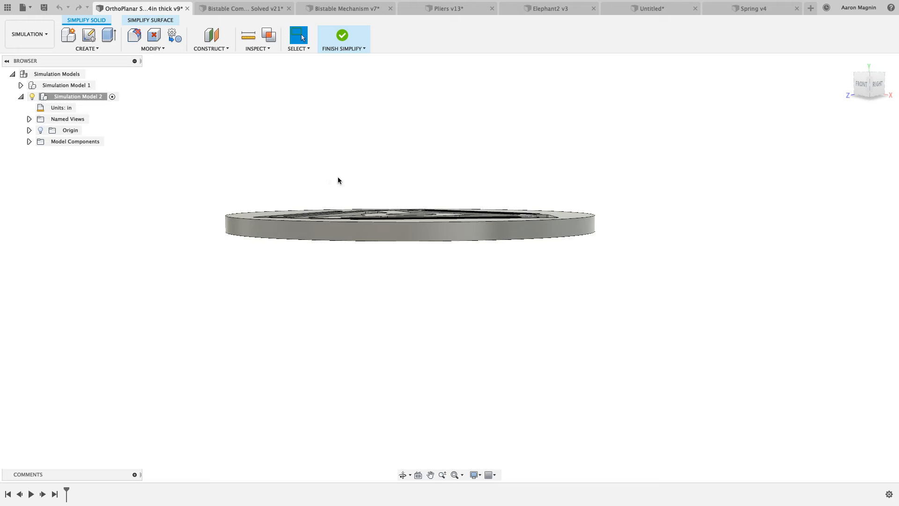
# Thin the spring in the cloned simulation model by offsetting its top face -0.20282 in with Press Pull
pyautogui.keyDown('shift'); pyautogui.moveTo(338, 175); pyautogui.dragTo(332, 183, button='middle'); pyautogui.keyUp('shift')
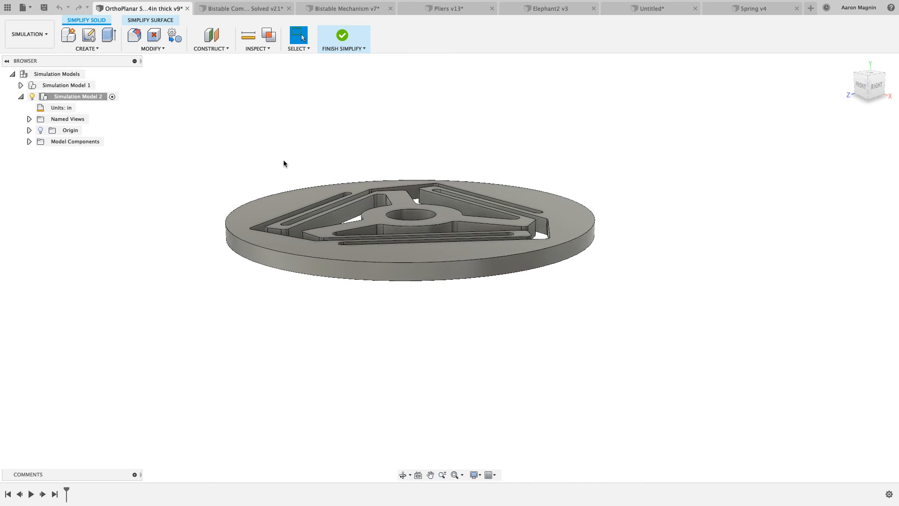
pyautogui.press('q')
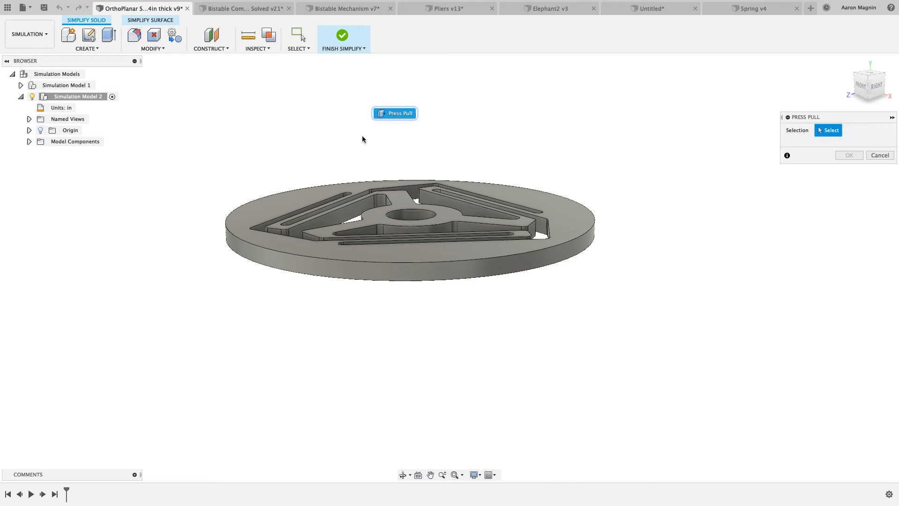
pyautogui.click(291, 202)
pyautogui.moveTo(300, 197)
pyautogui.mouseDown()
pyautogui.moveTo(292, 113)
pyautogui.moveTo(291, 203)
pyautogui.mouseUp()
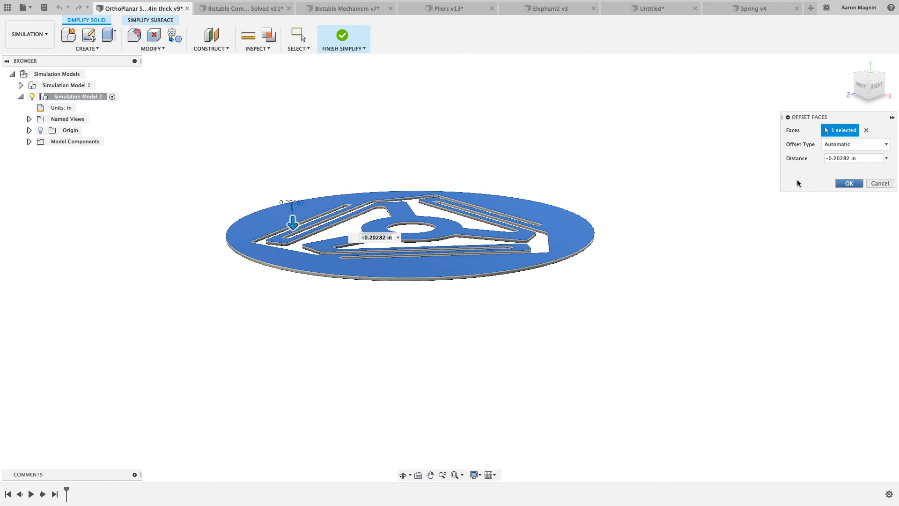
pyautogui.press('Return')
pyautogui.moveTo(443, 143)
pyautogui.keyDown('shift'); pyautogui.mouseDown(button='middle')
pyautogui.moveTo(436, 172)
pyautogui.moveTo(437, 152)
pyautogui.mouseUp(button='middle'); pyautogui.keyUp('shift')
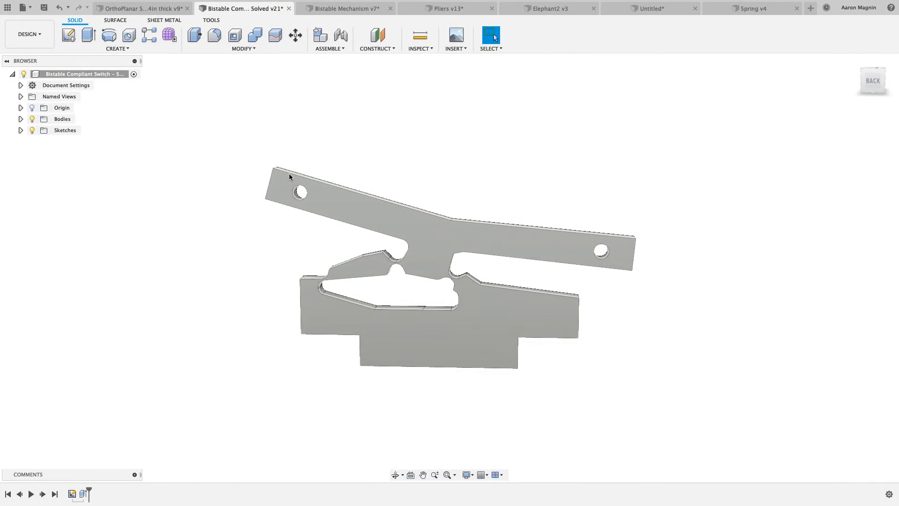
# Examine the geometry of the Bistable Compliant Switch model from several angles, including its thin flexure and slots
pyautogui.moveTo(289, 171)
pyautogui.keyDown('shift'); pyautogui.mouseDown(button='middle')
pyautogui.moveTo(284, 177)
pyautogui.moveTo(289, 171)
pyautogui.mouseUp(button='middle'); pyautogui.keyUp('shift')
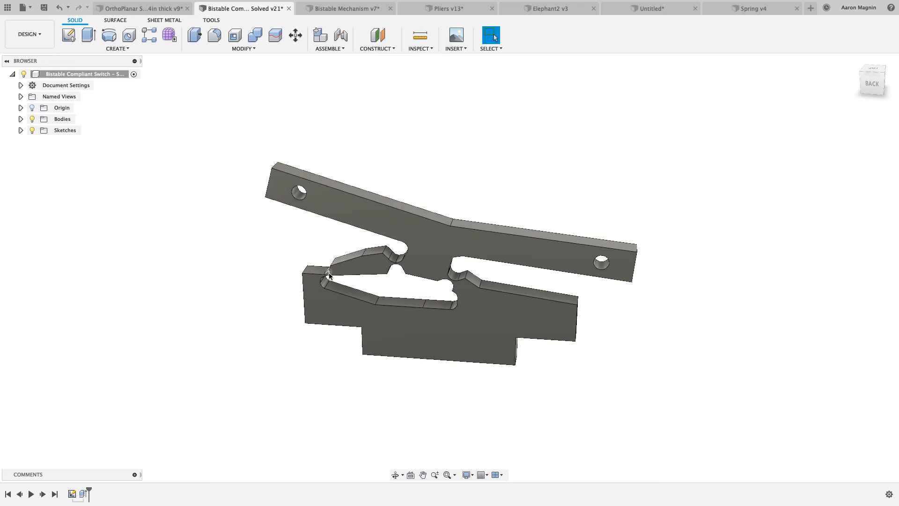
pyautogui.keyDown('shift'); pyautogui.moveTo(352, 277); pyautogui.dragTo(364, 266, button='middle'); pyautogui.keyUp('shift')
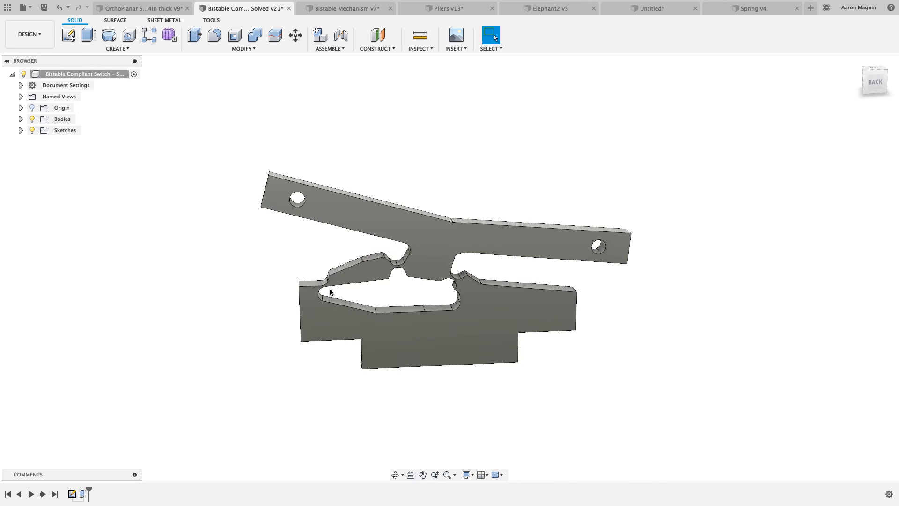
pyautogui.scroll(3, 370, 287)
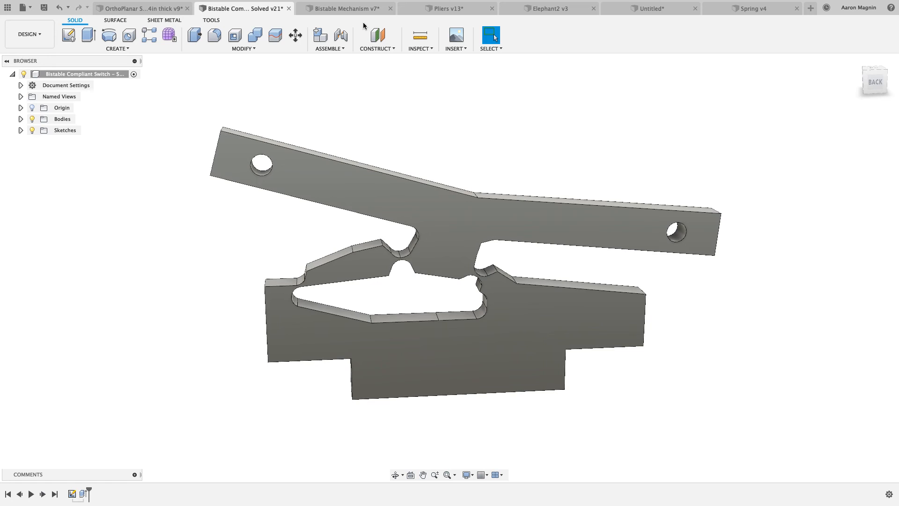
# Switch to the Bistable Mechanism v7 document and examine the mechanism's frame, flexible arms and central shuttle
pyautogui.click(350, 11)
pyautogui.keyDown('shift'); pyautogui.moveTo(392, 236); pyautogui.dragTo(447, 217, button='middle'); pyautogui.keyUp('shift')
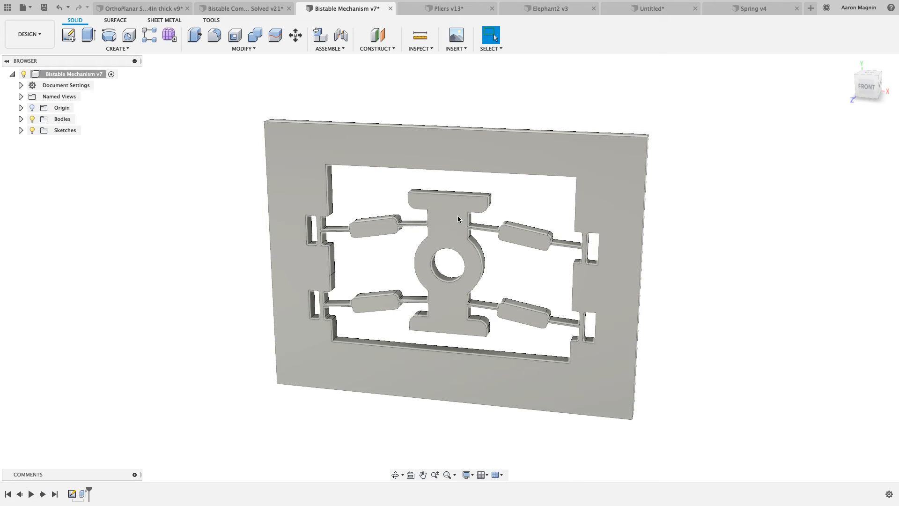
pyautogui.moveTo(444, 246); pyautogui.dragTo(414, 241, button='middle')
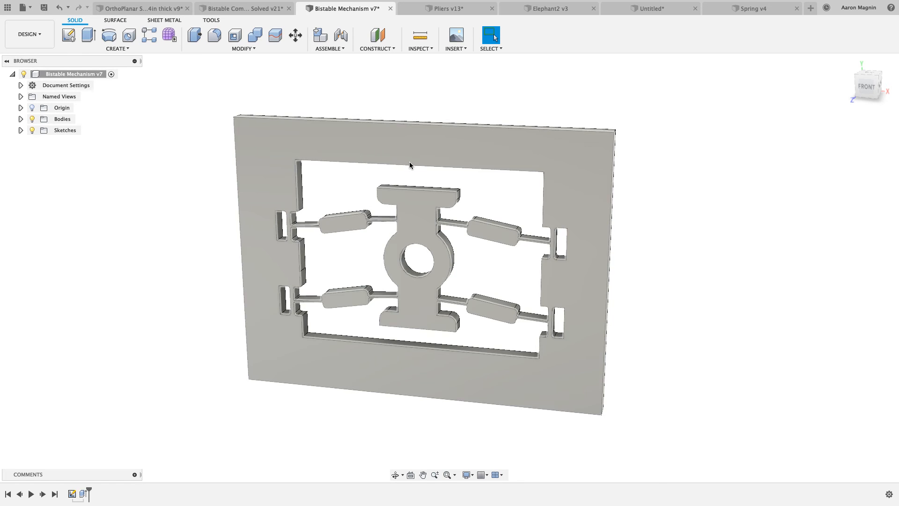
# Return to the Bistable Compliant Switch document, enter the Simulation workspace and view the Study 1 displacement results from the back
pyautogui.click(257, 9)
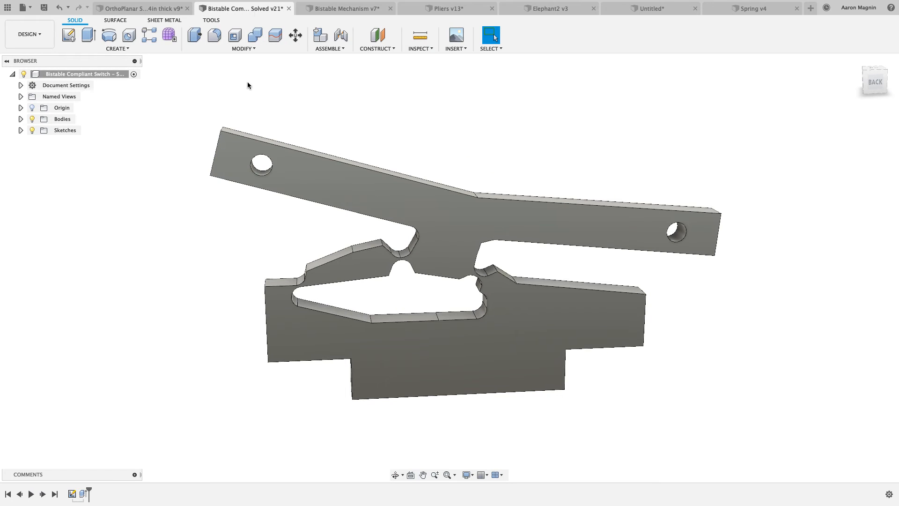
pyautogui.click(38, 37)
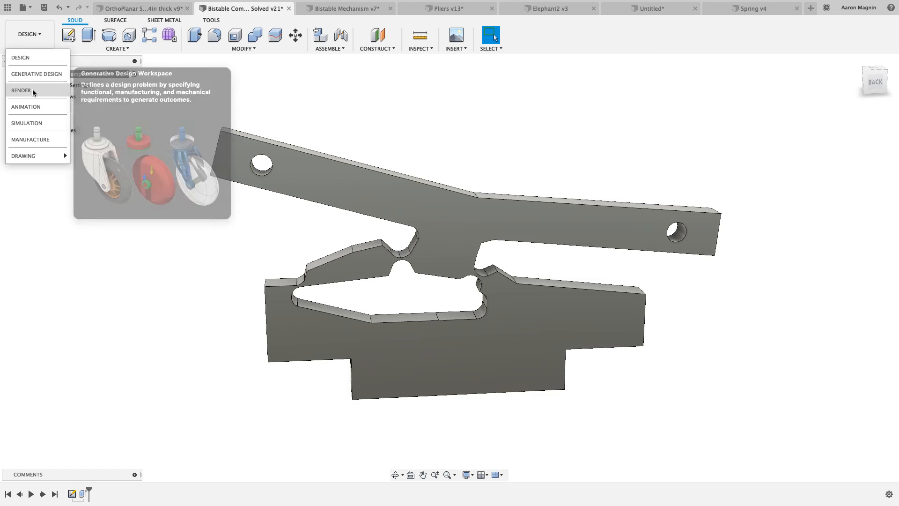
pyautogui.click(34, 123)
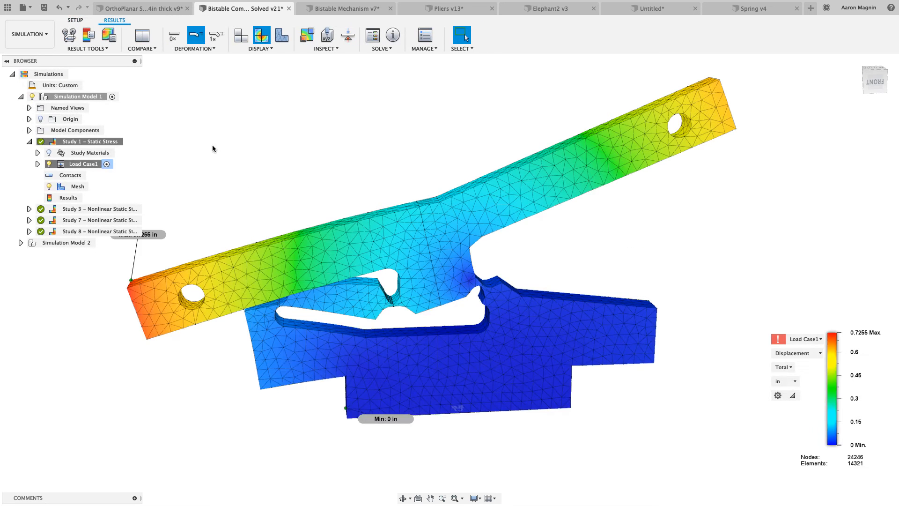
pyautogui.keyDown('shift'); pyautogui.moveTo(275, 157); pyautogui.dragTo(403, 200, button='middle'); pyautogui.keyUp('shift')
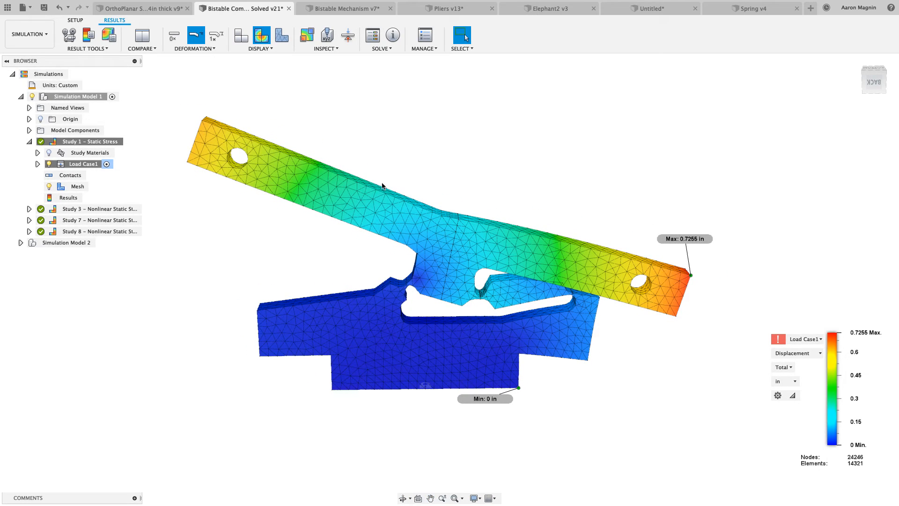
pyautogui.click(76, 20)
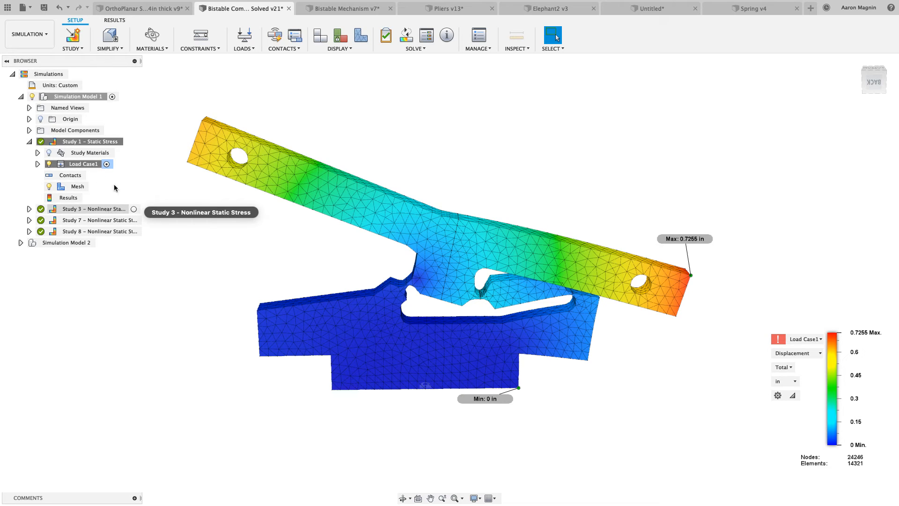
# Animate the deformation of the Study 1 static stress results, then close the animation
pyautogui.click(103, 140)
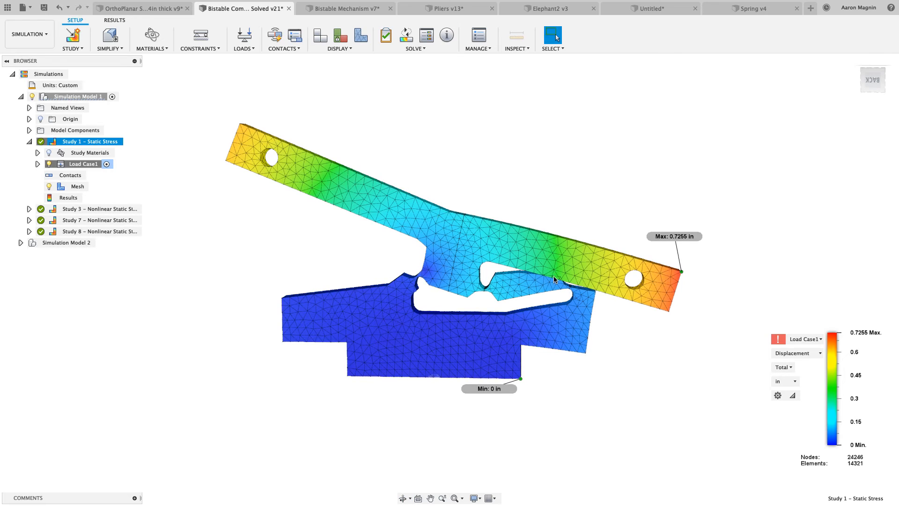
pyautogui.press('s')
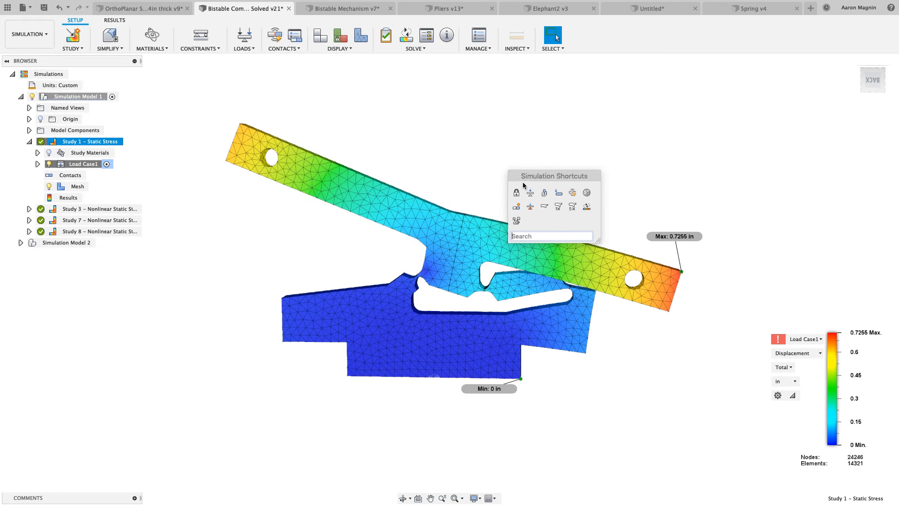
pyautogui.click(517, 220)
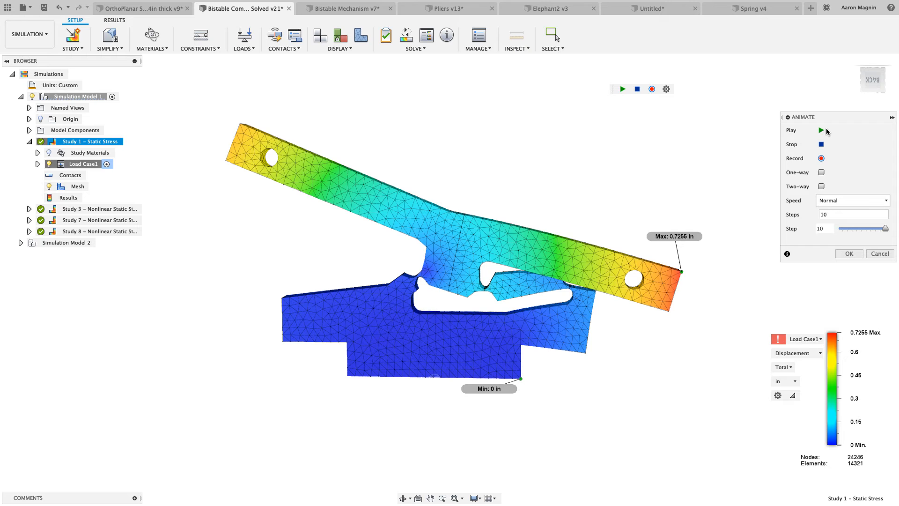
pyautogui.click(821, 131)
pyautogui.click(882, 254)
pyautogui.click(574, 172)
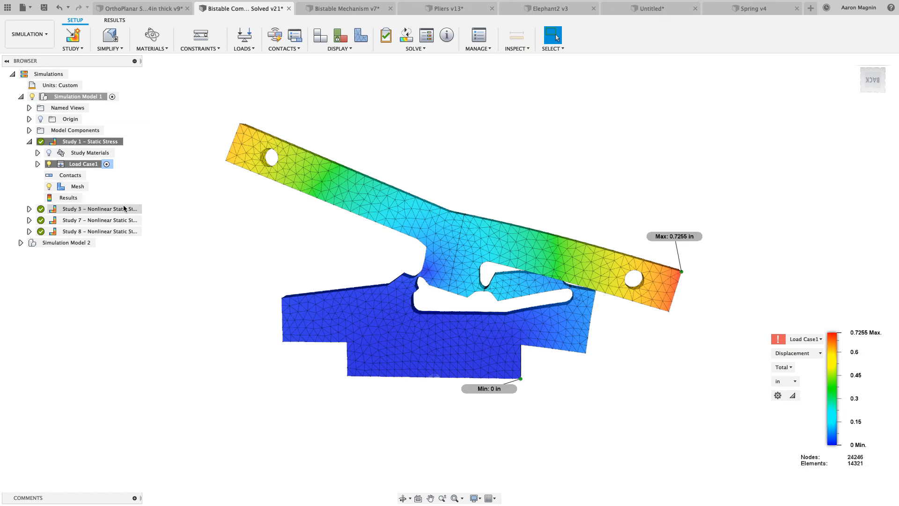
# Activate Study 3 - Nonlinear Static Stress and run its displacement results back and forth, ending at step 34.25
pyautogui.doubleClick(103, 209)
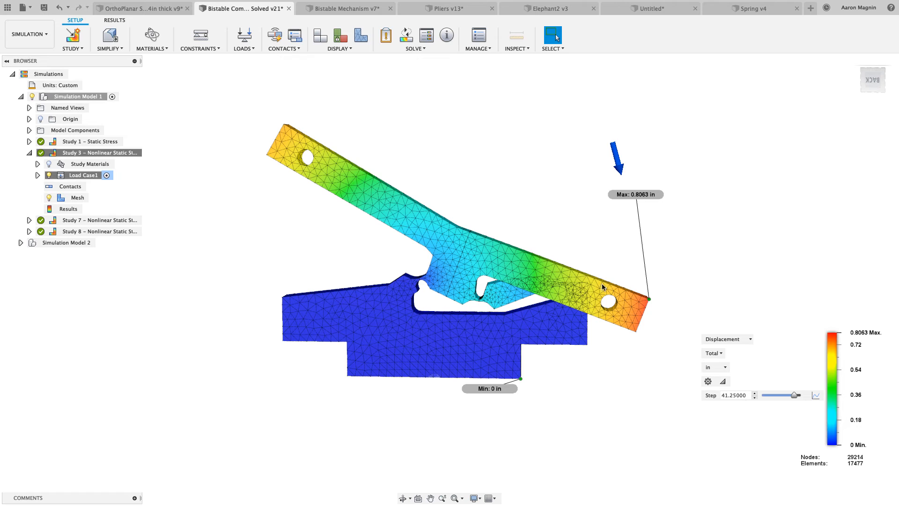
pyautogui.moveTo(794, 395)
pyautogui.mouseDown()
pyautogui.moveTo(765, 397)
pyautogui.moveTo(787, 397)
pyautogui.mouseUp()
pyautogui.press('s')
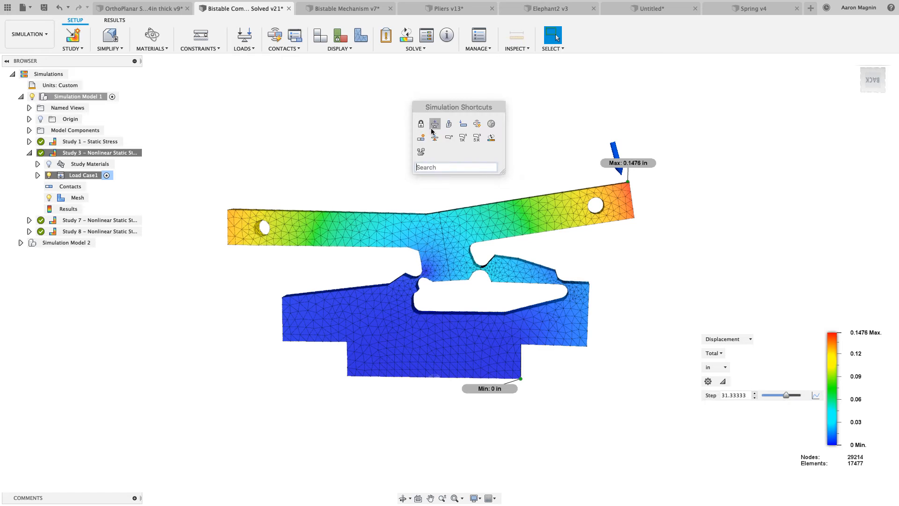
pyautogui.click(445, 138)
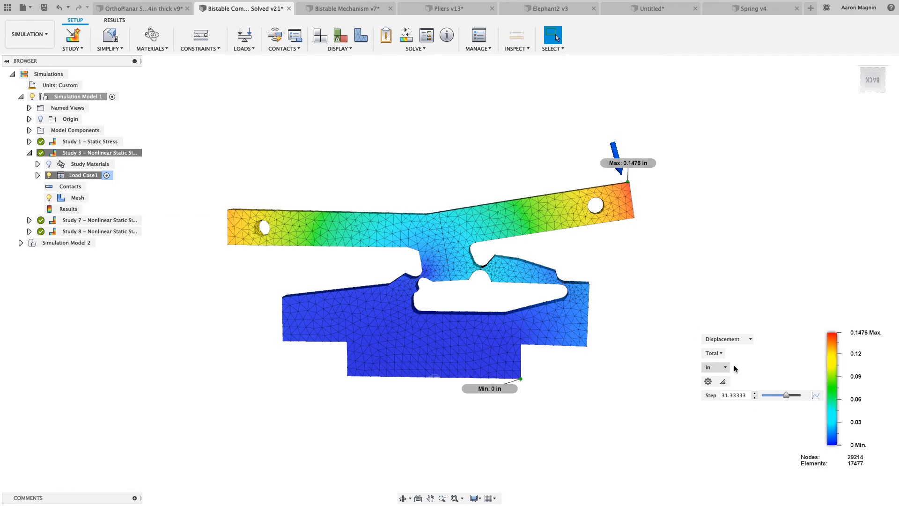
pyautogui.moveTo(786, 394)
pyautogui.mouseDown()
pyautogui.moveTo(764, 400)
pyautogui.moveTo(793, 395)
pyautogui.moveTo(762, 399)
pyautogui.moveTo(799, 394)
pyautogui.moveTo(789, 394)
pyautogui.mouseUp()
# Examine the deformed switch in Study 3 up close, around the thin hinge and the slot between arm and base
pyautogui.scroll(5, 521, 253)
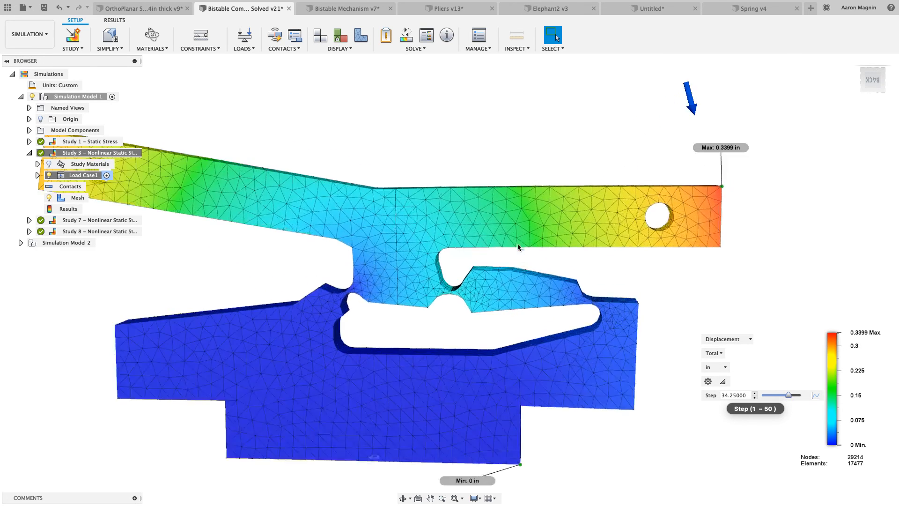
pyautogui.keyDown('shift'); pyautogui.moveTo(534, 271); pyautogui.dragTo(520, 279, button='middle'); pyautogui.keyUp('shift')
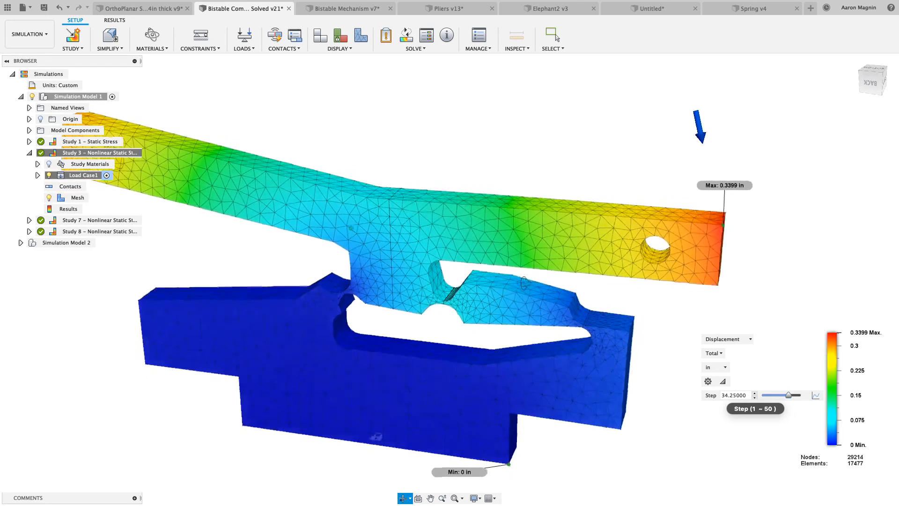
pyautogui.scroll(4, 519, 279)
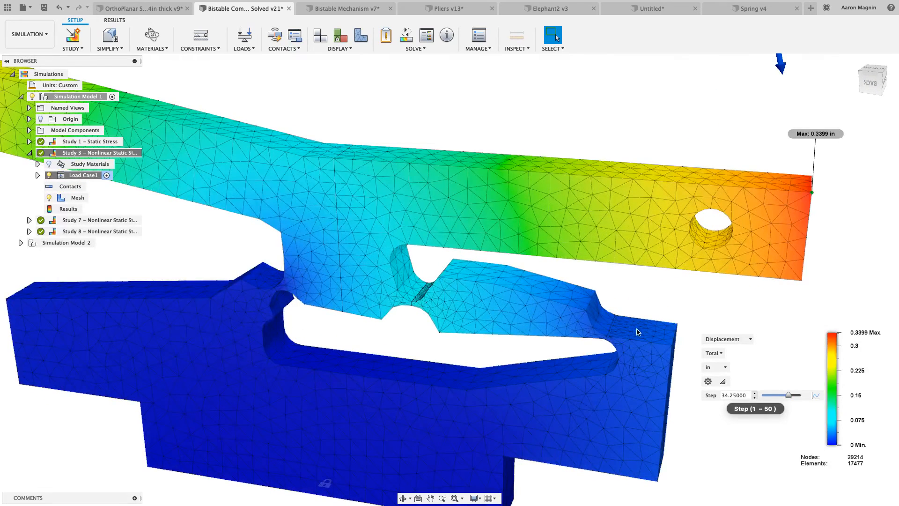
pyautogui.scroll(-4, 638, 311)
pyautogui.keyDown('shift'); pyautogui.moveTo(631, 304); pyautogui.dragTo(639, 290, button='middle'); pyautogui.keyUp('shift')
pyautogui.scroll(-3, 581, 283)
pyautogui.moveTo(380, 164); pyautogui.dragTo(419, 148, button='middle')
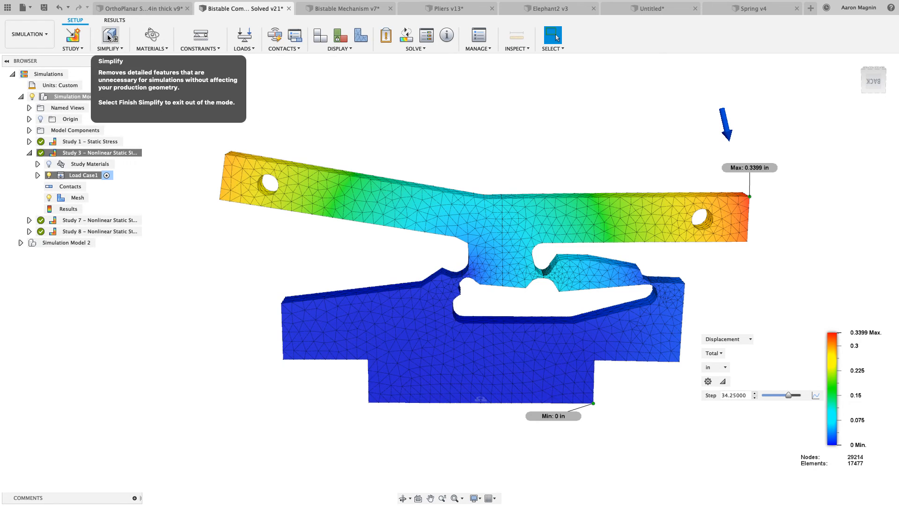
# Inspect in Simplify mode how Simulation Model 1 is split into Body3, Body6, Body8 and Body10, then finish Simplify
pyautogui.click(109, 37)
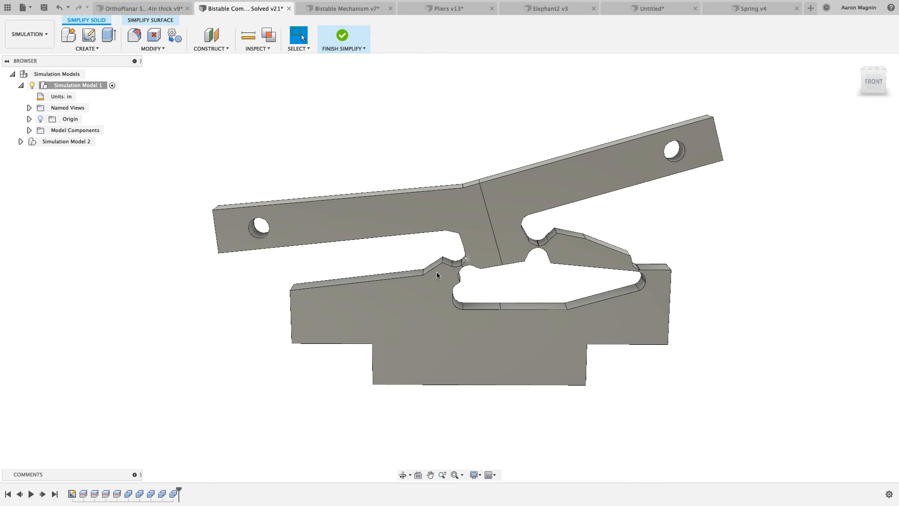
pyautogui.click(29, 130)
pyautogui.click(38, 142)
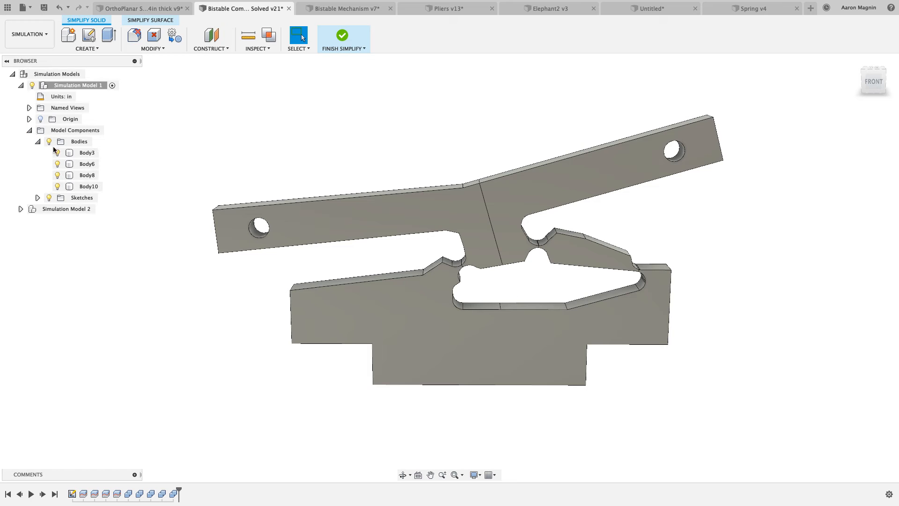
pyautogui.click(86, 154)
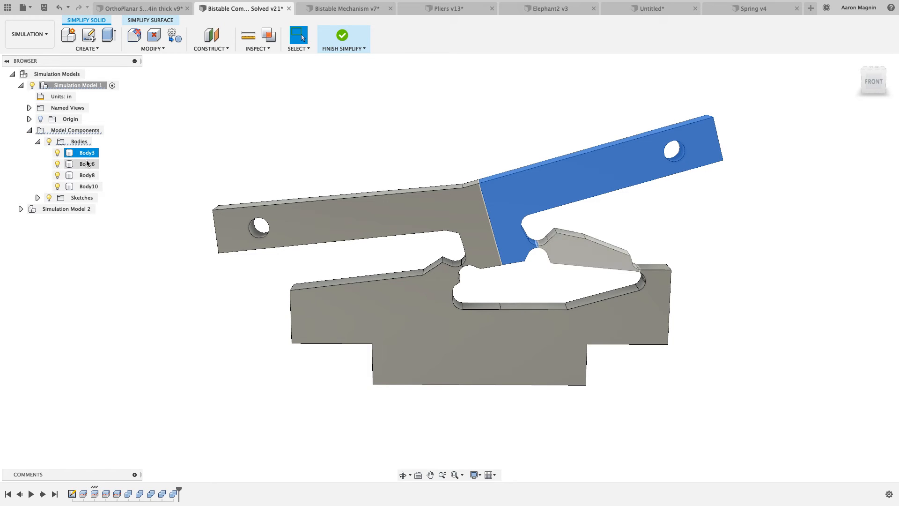
pyautogui.click(88, 164)
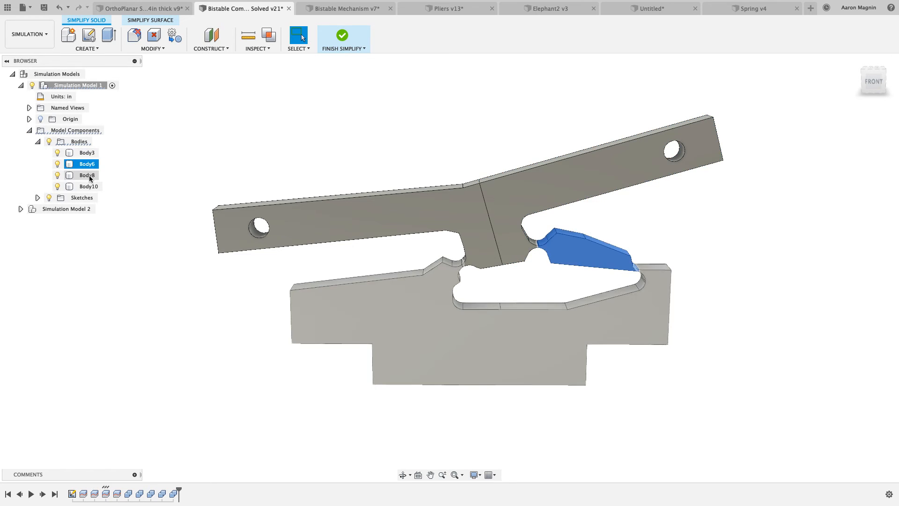
pyautogui.click(89, 176)
pyautogui.click(89, 186)
pyautogui.click(271, 105)
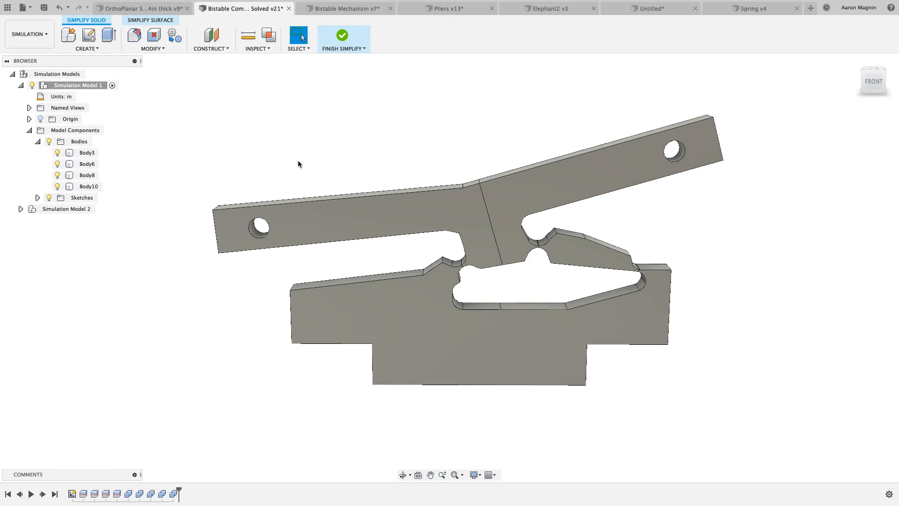
pyautogui.click(343, 37)
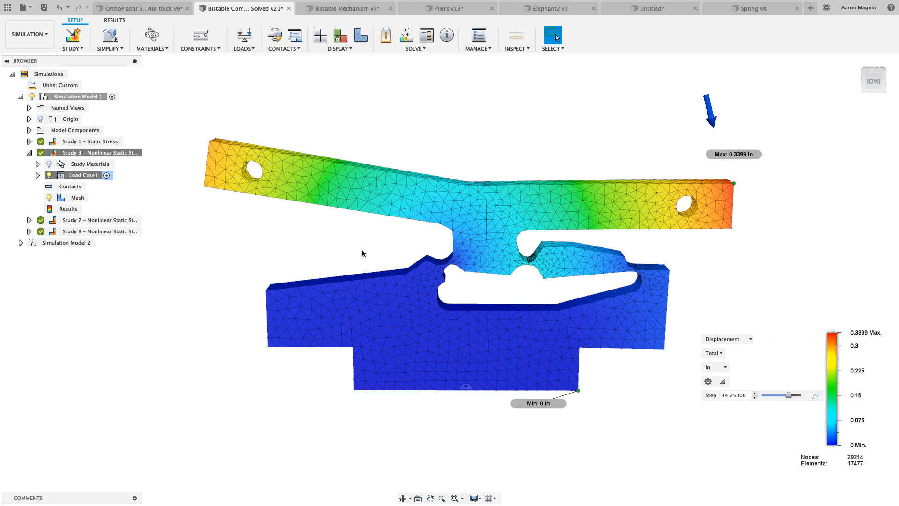
# Activate Study 7 - Nonlinear Static Stress, examine its mesh where the arm meets the flexure, and locate the Local Mesh Control command
pyautogui.doubleClick(111, 222)
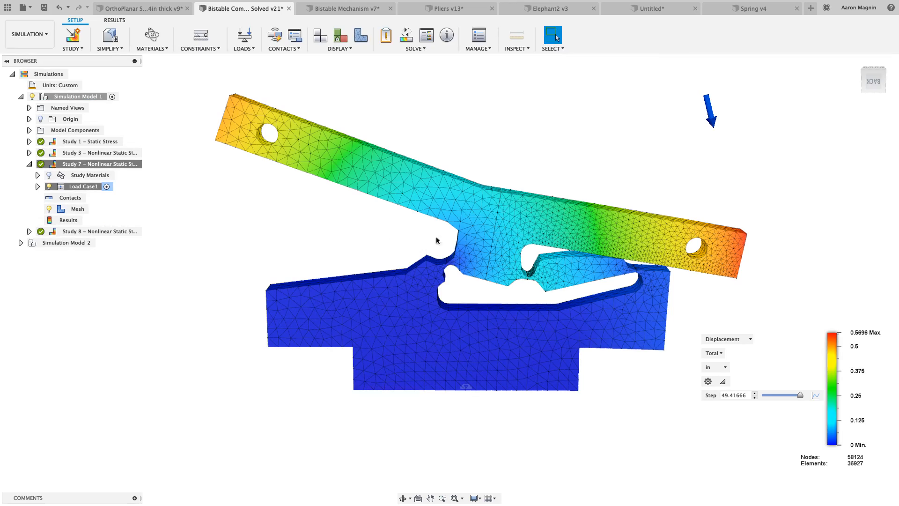
pyautogui.scroll(6, 508, 239)
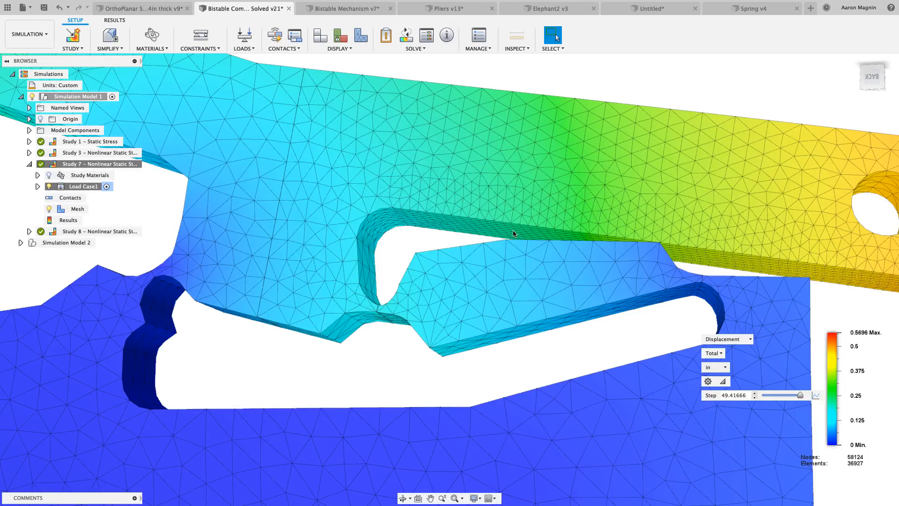
pyautogui.keyDown('shift'); pyautogui.moveTo(584, 234); pyautogui.dragTo(519, 233, button='middle'); pyautogui.keyUp('shift')
pyautogui.scroll(5, 618, 232)
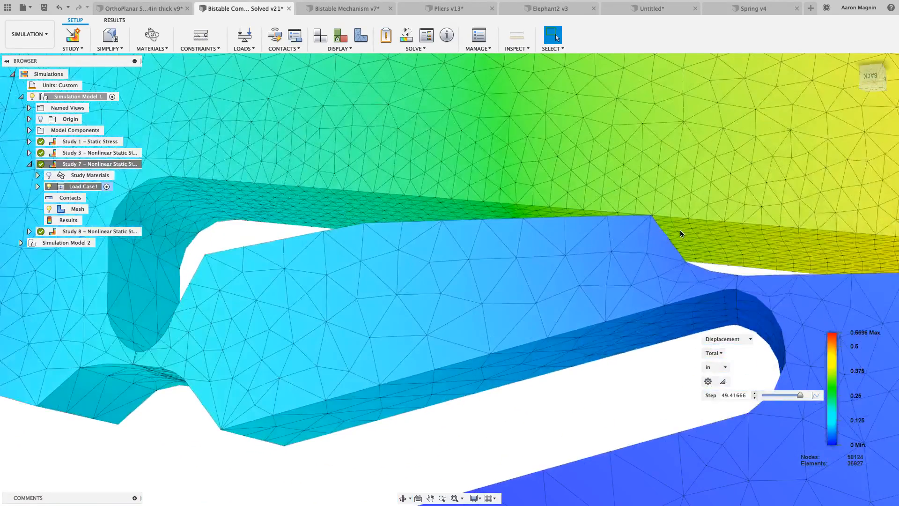
pyautogui.scroll(-6, 681, 232)
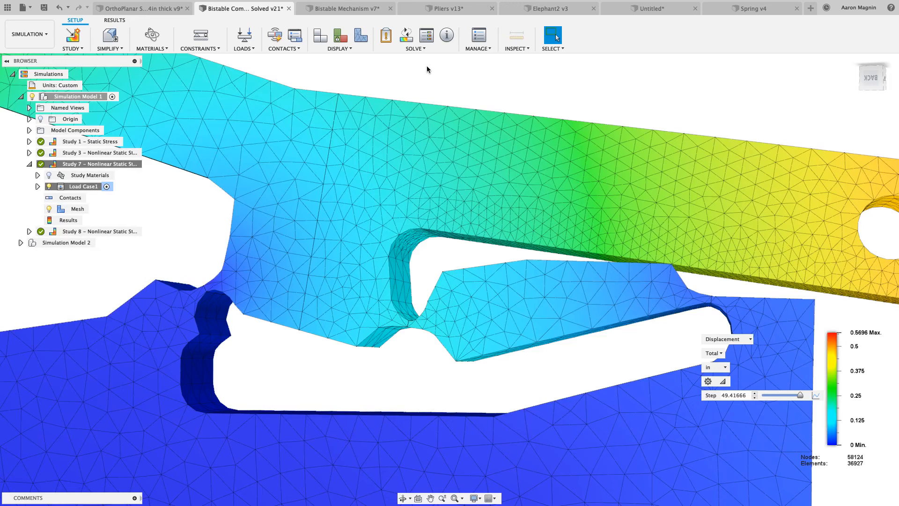
pyautogui.click(472, 49)
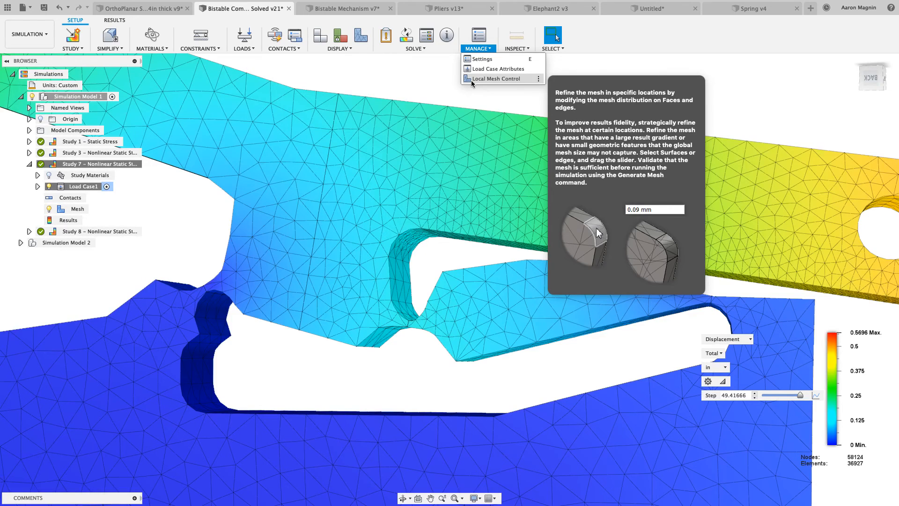
pyautogui.scroll(2, 631, 288)
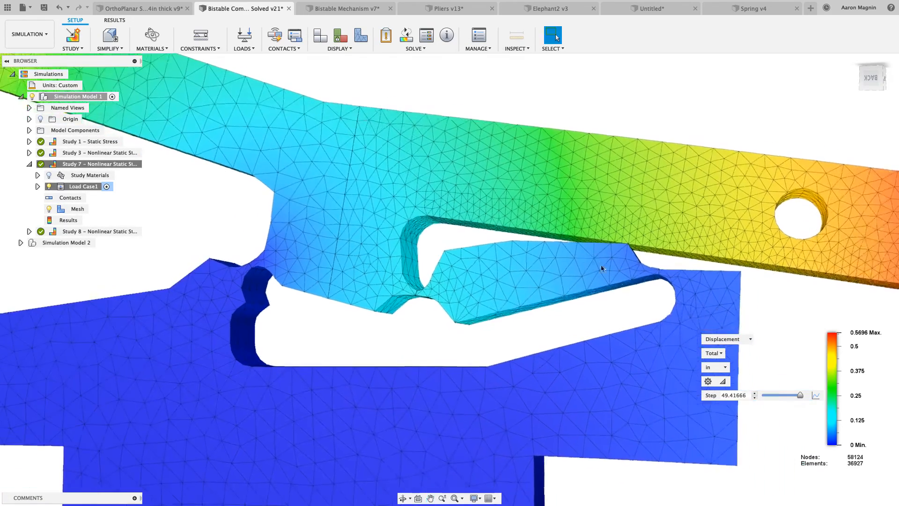
pyautogui.scroll(-2, 601, 269)
# Show the Study 7 displacement at step 50 and open the Transient Results Plot, placed clear of the arm's loaded end
pyautogui.moveTo(800, 392)
pyautogui.mouseDown()
pyautogui.moveTo(765, 396)
pyautogui.moveTo(806, 399)
pyautogui.mouseUp()
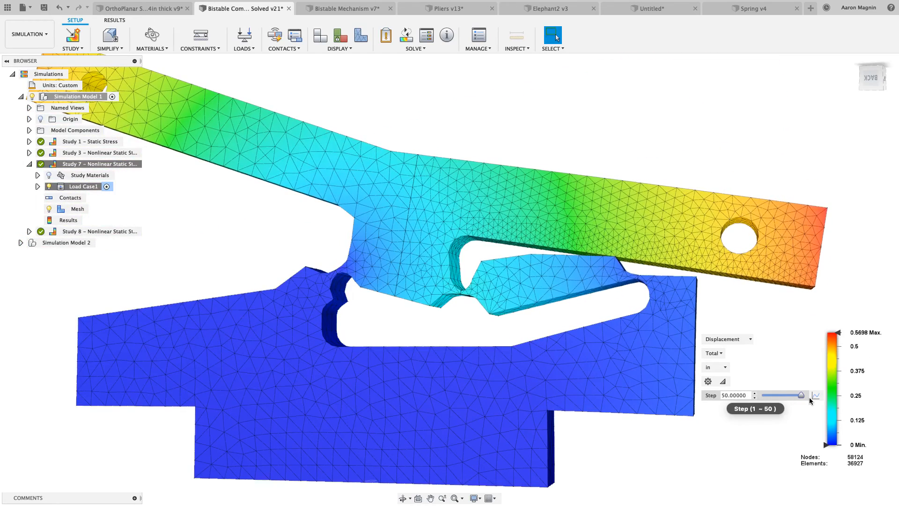
pyautogui.click(816, 396)
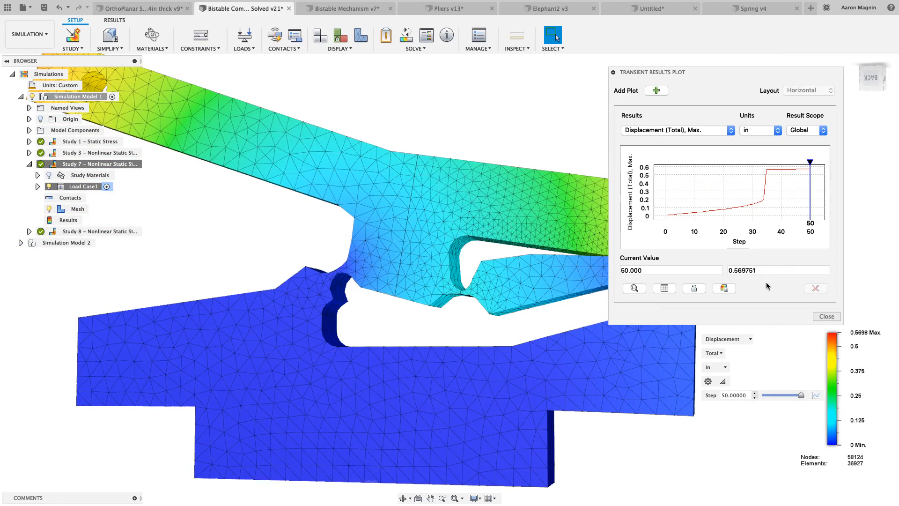
pyautogui.moveTo(718, 71); pyautogui.dragTo(350, 137)
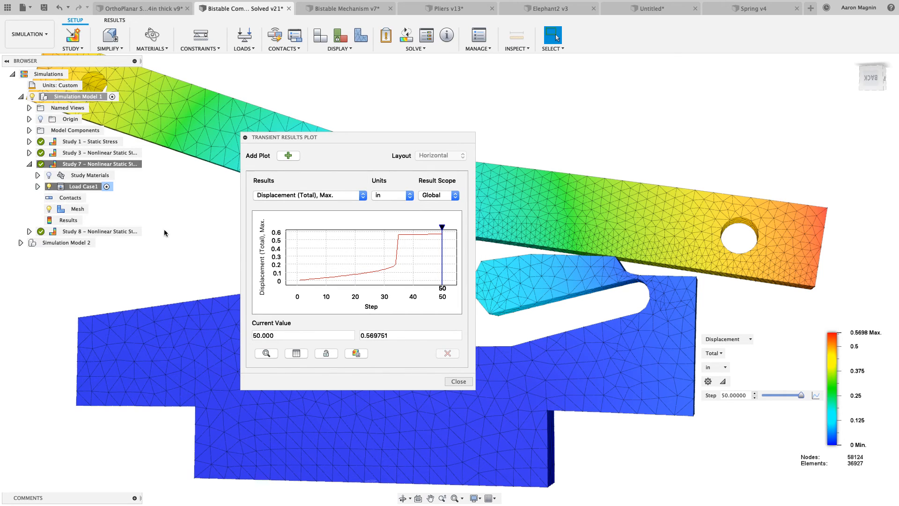
# Set the plot's result scope to Probe and create a point probe on the lower corner of the arm's loaded end
pyautogui.click(451, 196)
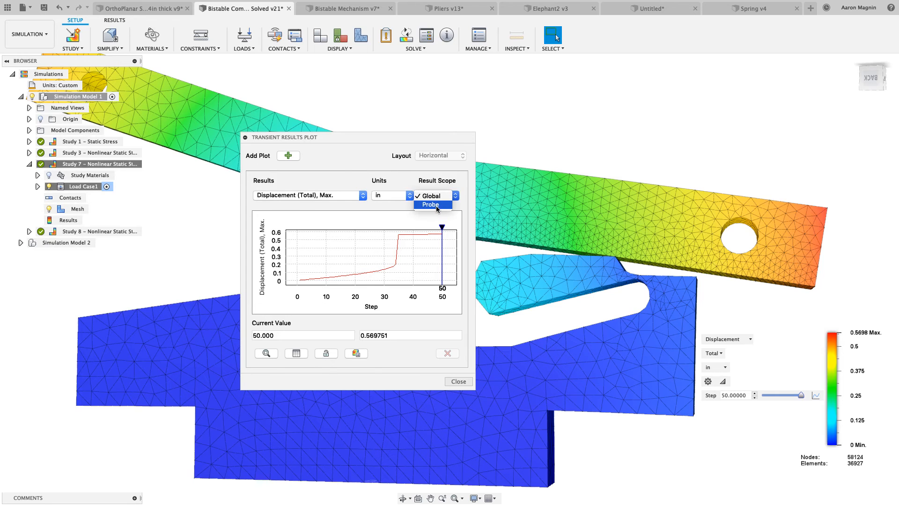
pyautogui.click(430, 204)
pyautogui.click(439, 196)
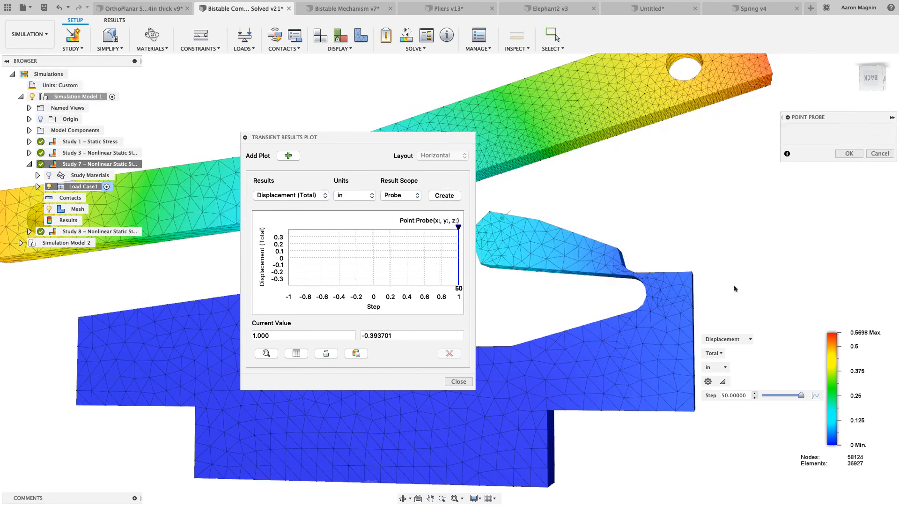
pyautogui.click(774, 75)
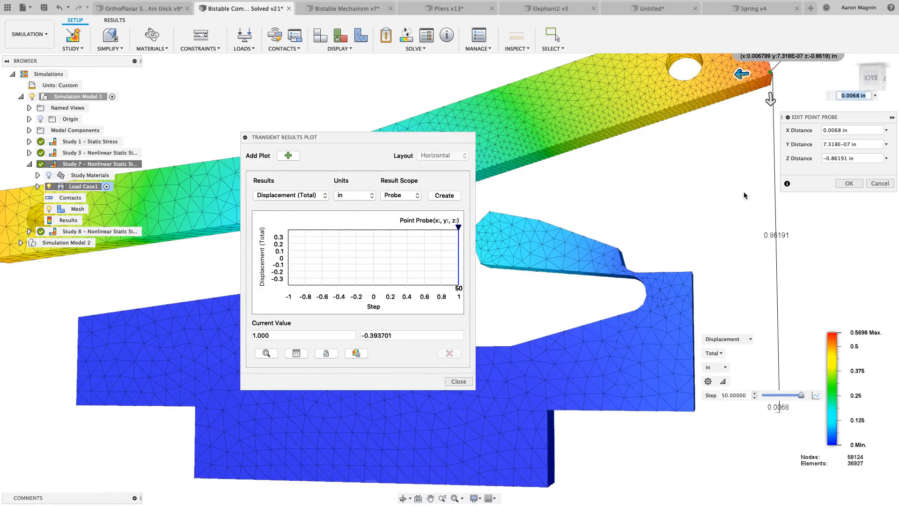
pyautogui.moveTo(743, 192); pyautogui.dragTo(672, 244, button='middle')
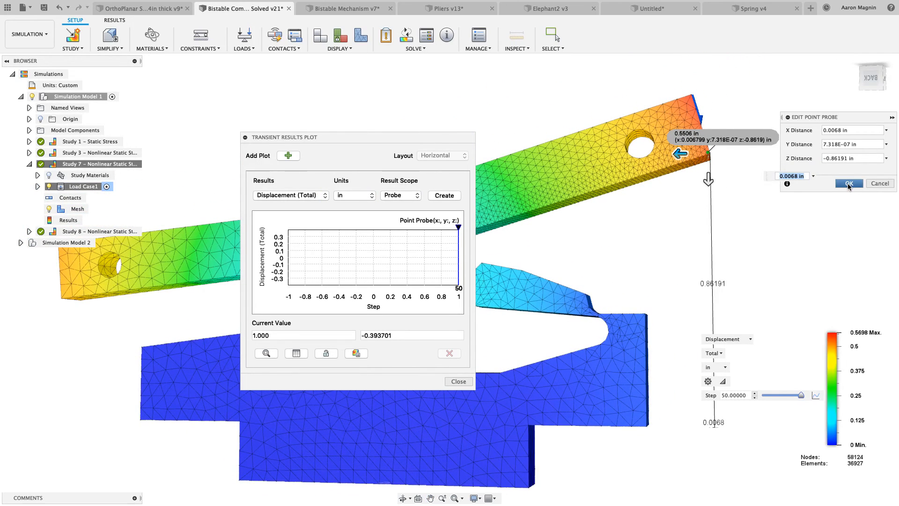
pyautogui.click(848, 183)
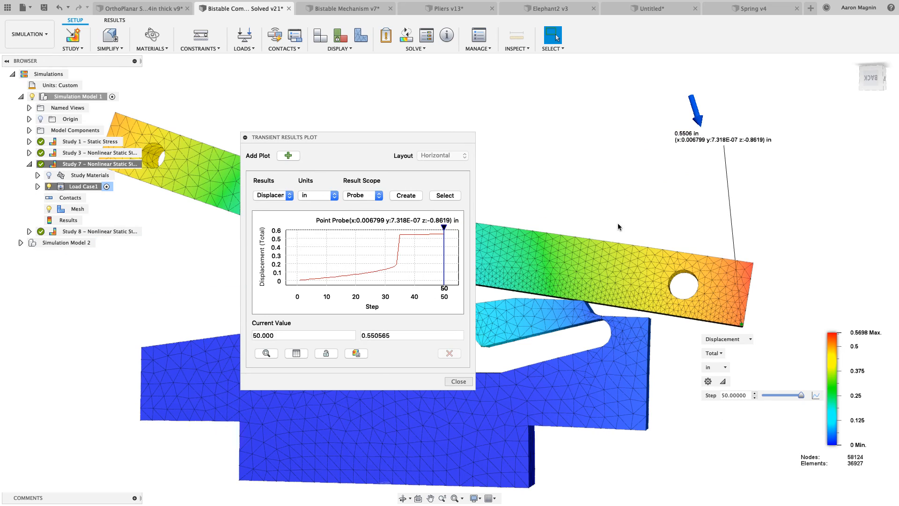
# Examine the snap-through on the probe plot, move the plot marker to about step 11.557 and synchronize the plot with the graphics
pyautogui.scroll(3, 404, 228)
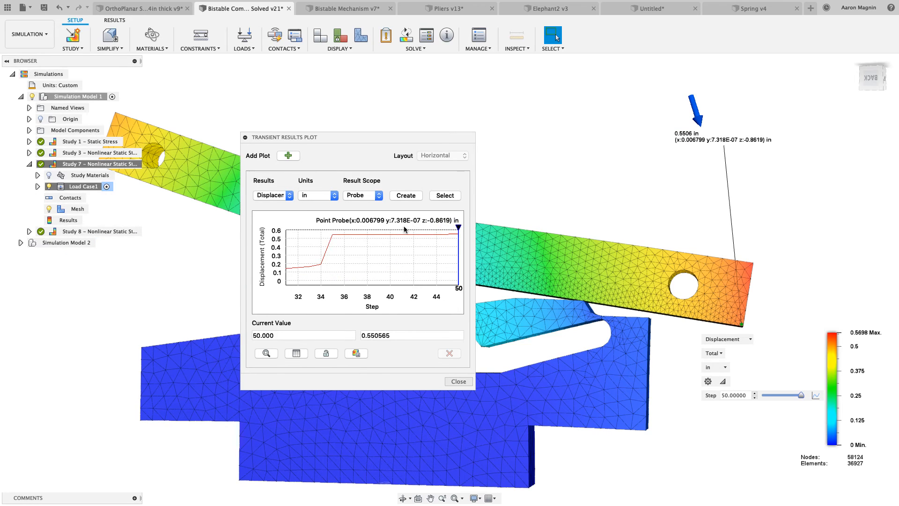
pyautogui.click(262, 354)
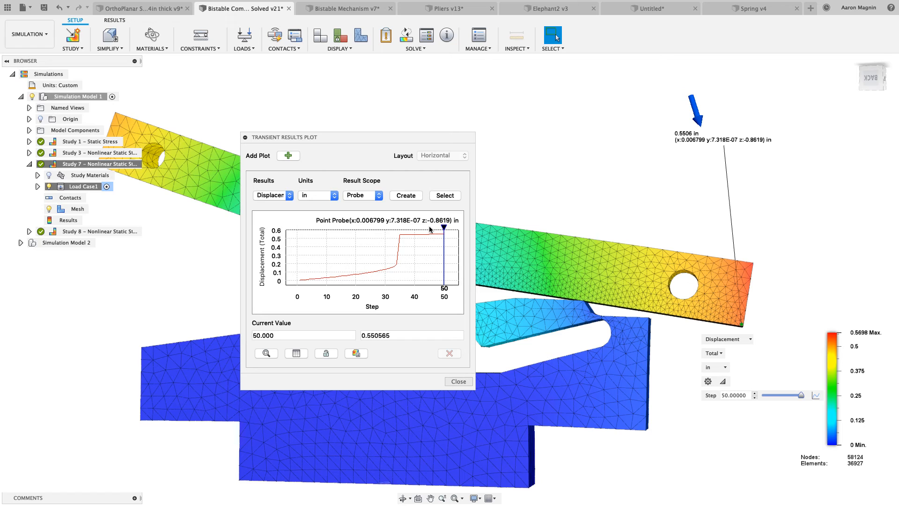
pyautogui.moveTo(444, 227); pyautogui.dragTo(423, 227)
pyautogui.moveTo(380, 231)
pyautogui.mouseDown()
pyautogui.moveTo(345, 229)
pyautogui.moveTo(383, 230)
pyautogui.moveTo(331, 238)
pyautogui.mouseUp()
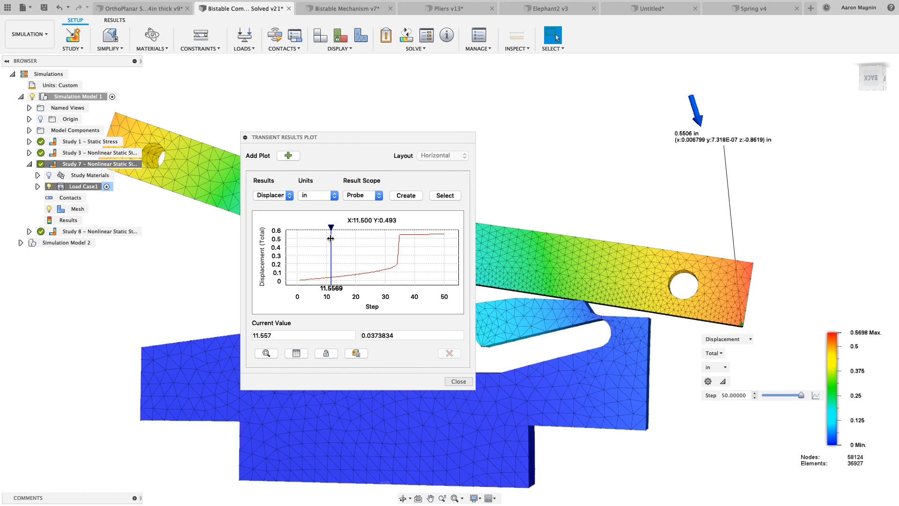
pyautogui.click(326, 354)
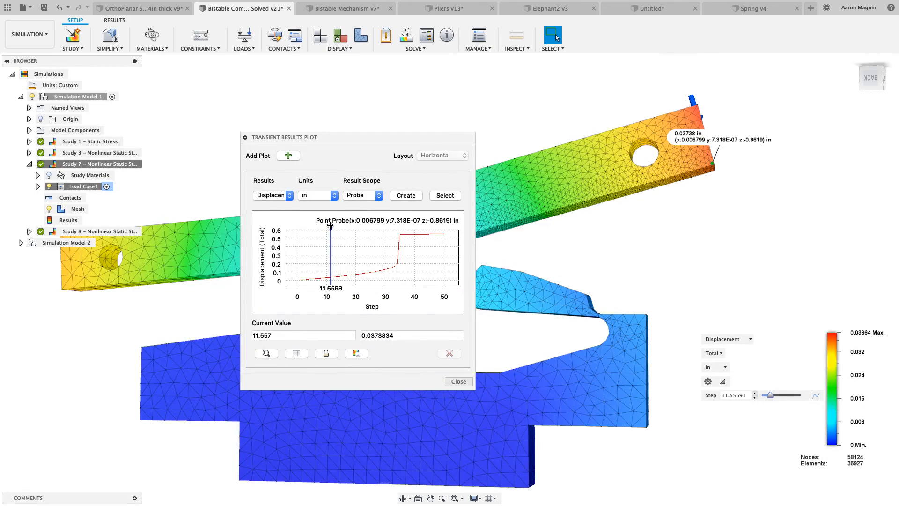
# Move the plot marker to about step 21.118 with the graphics synchronized, and close the Transient Results Plot
pyautogui.moveTo(331, 226)
pyautogui.mouseDown()
pyautogui.moveTo(406, 228)
pyautogui.moveTo(359, 228)
pyautogui.mouseUp()
pyautogui.click(458, 382)
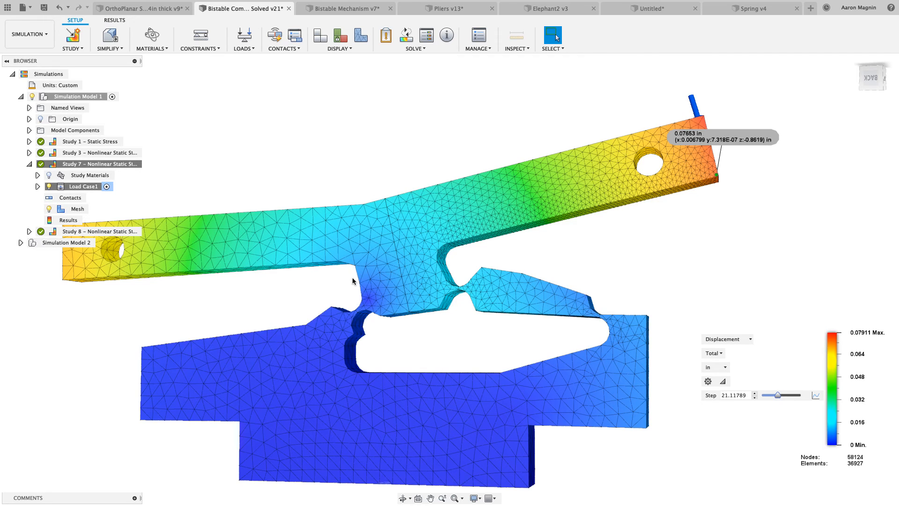
# Activate Simulation Model 2 and display the mesh over its Study 5 - Event Simulation stress results
pyautogui.click(21, 242)
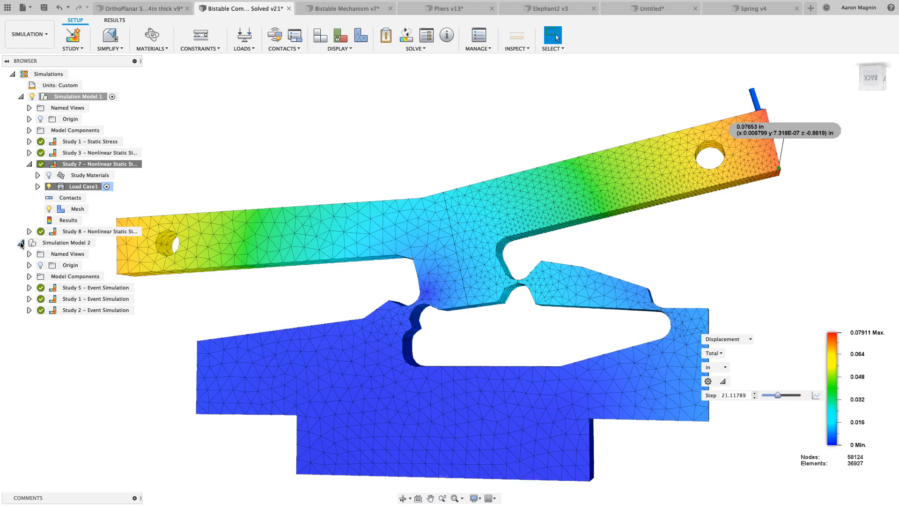
pyautogui.doubleClick(66, 243)
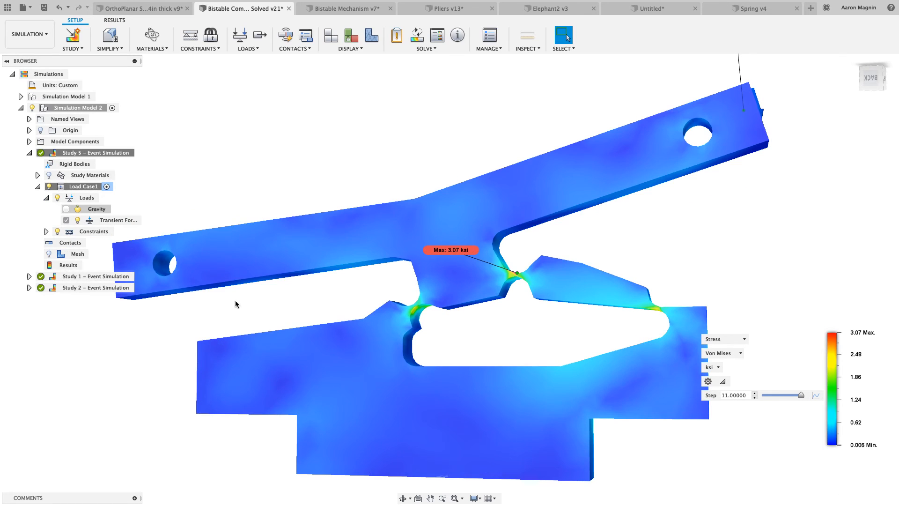
pyautogui.scroll(-3, 376, 324)
pyautogui.keyDown('shift'); pyautogui.moveTo(377, 323); pyautogui.dragTo(393, 337, button='middle'); pyautogui.keyUp('shift')
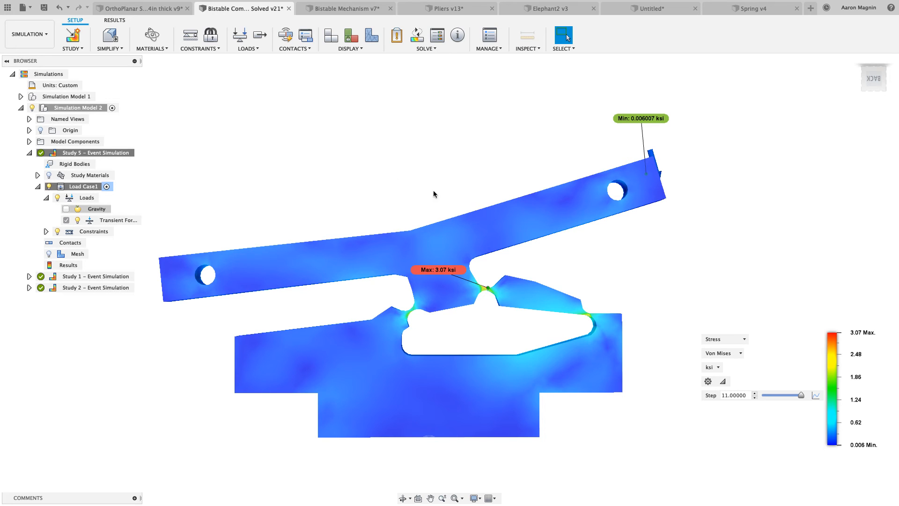
pyautogui.click(49, 255)
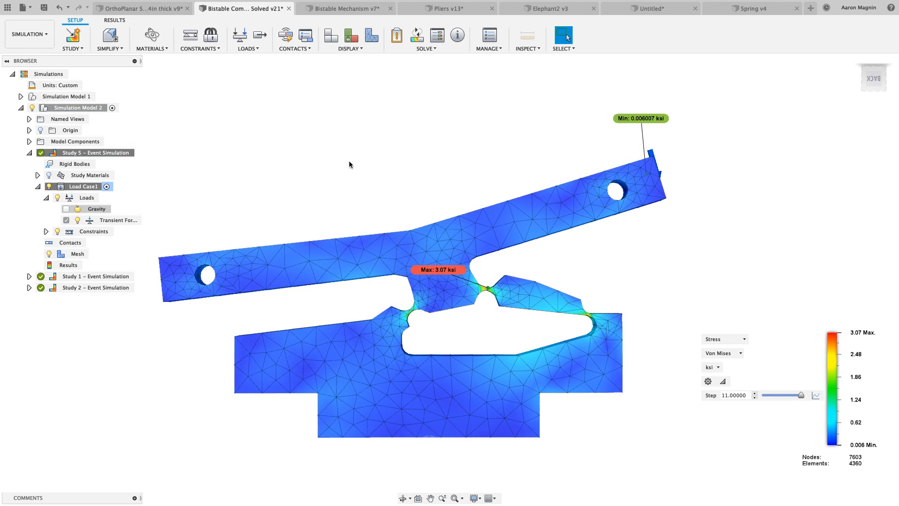
pyautogui.keyDown('shift'); pyautogui.moveTo(345, 166); pyautogui.dragTo(347, 169, button='middle'); pyautogui.keyUp('shift')
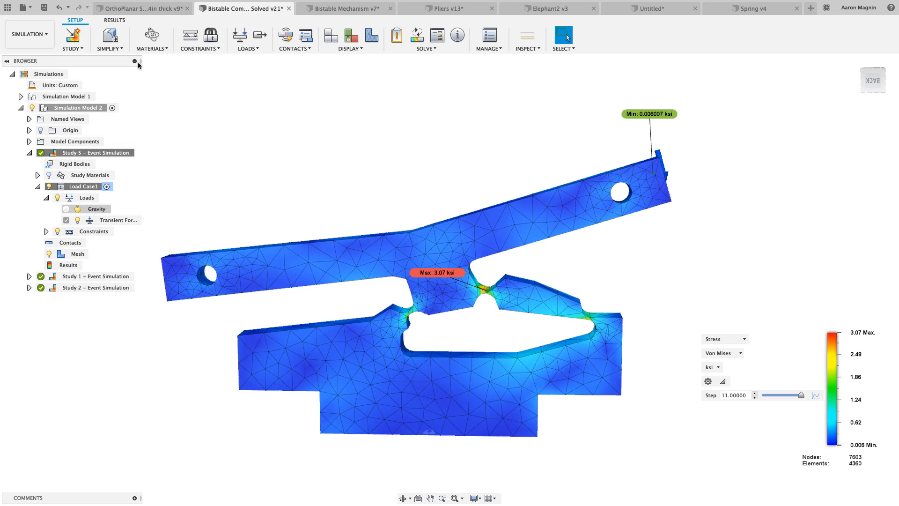
# Check Simulation Model 2 in the Simplify environment, and examine Study 5's advanced Global Contacts settings for self contact without generating contacts
pyautogui.click(111, 36)
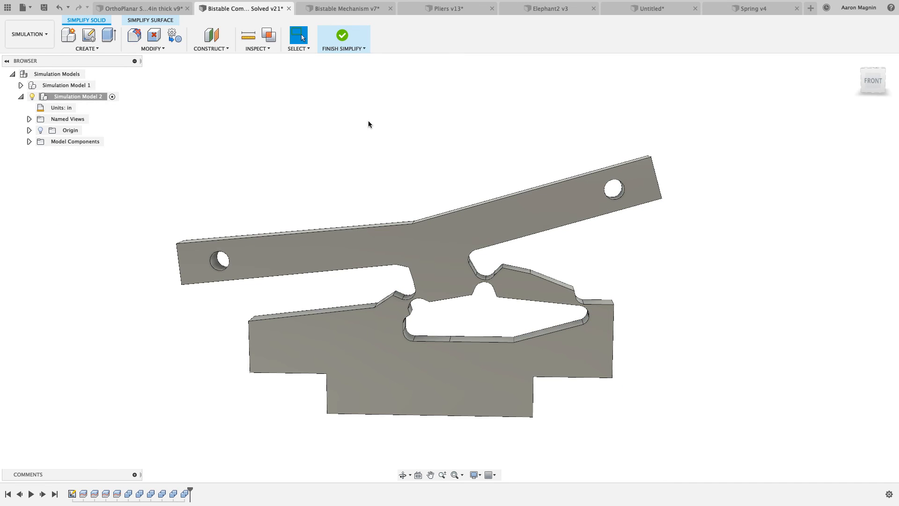
pyautogui.click(343, 38)
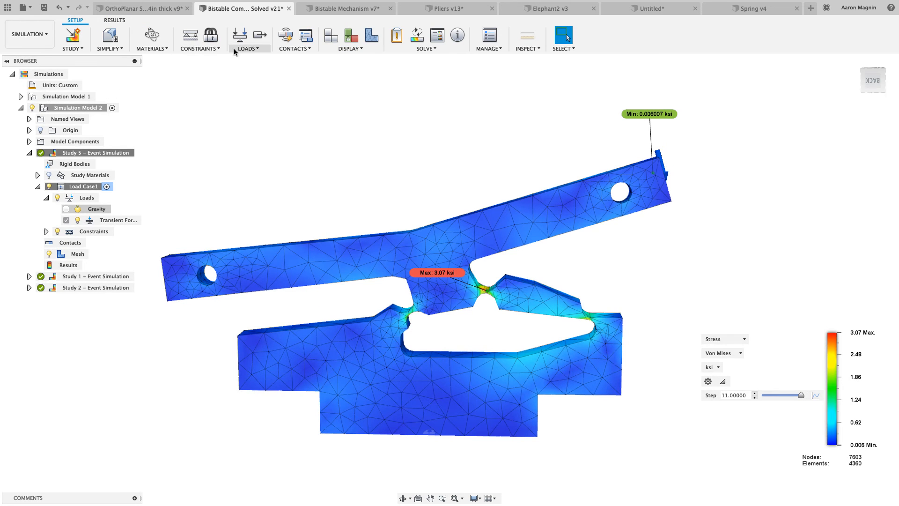
pyautogui.click(286, 36)
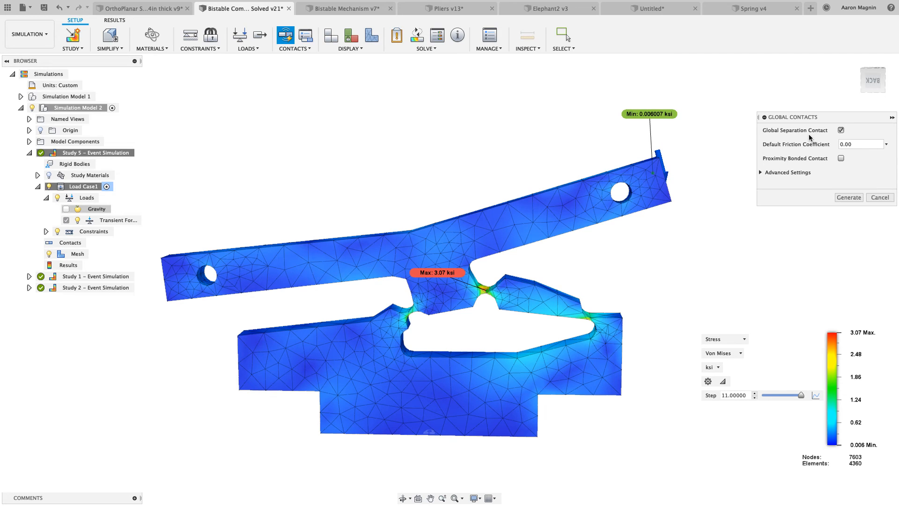
pyautogui.click(765, 174)
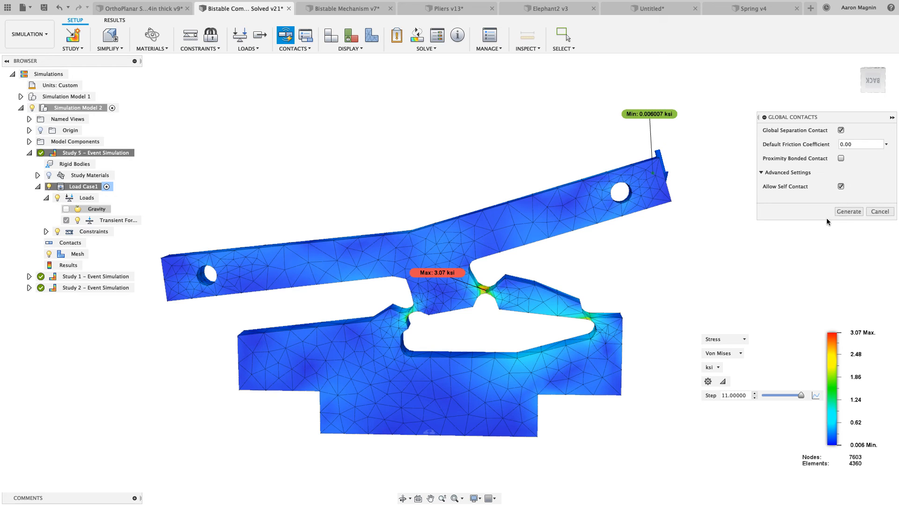
pyautogui.click(873, 212)
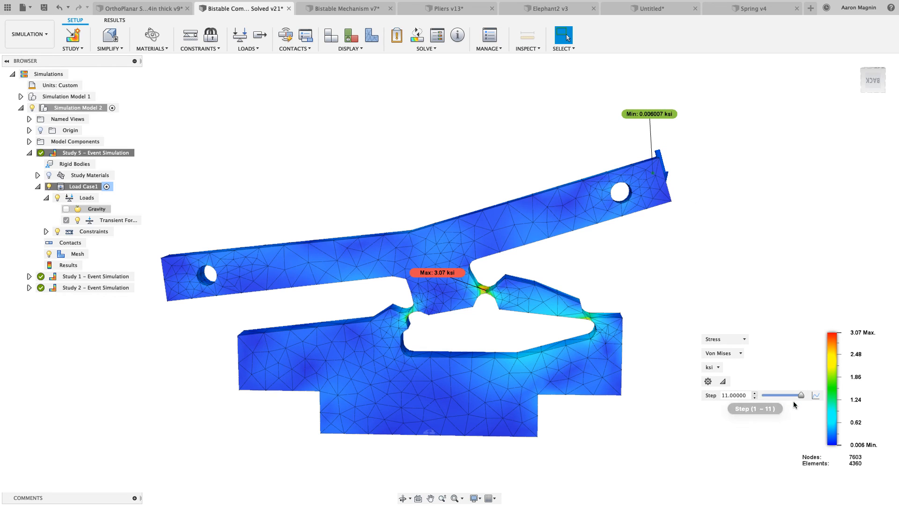
# Scrub through the Study 5 result steps and open the magnitude curve of its transient force for inspection
pyautogui.moveTo(801, 397)
pyautogui.mouseDown()
pyautogui.moveTo(763, 398)
pyautogui.moveTo(801, 396)
pyautogui.mouseUp()
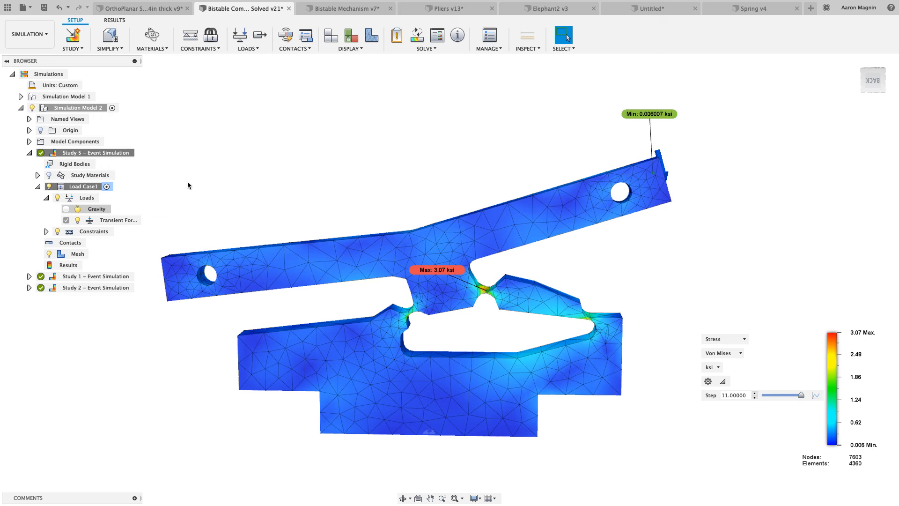
pyautogui.click(112, 220)
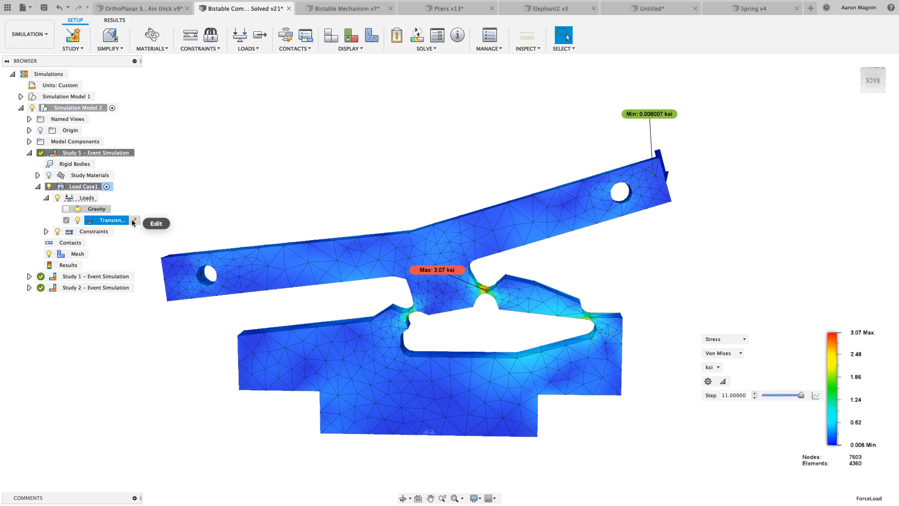
pyautogui.click(133, 223)
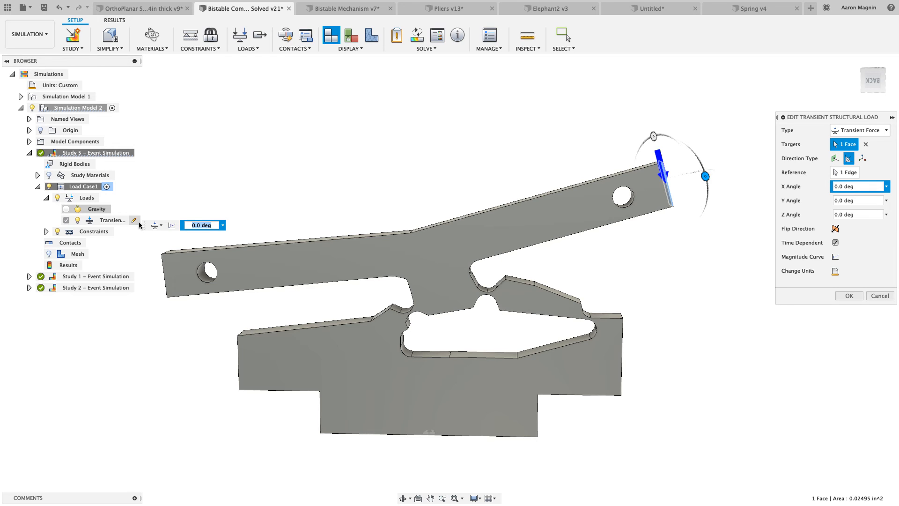
pyautogui.click(836, 257)
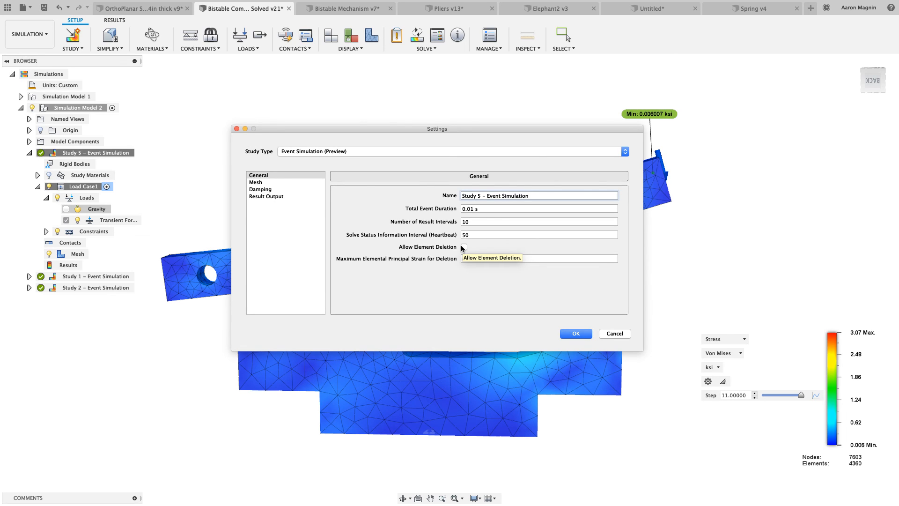
# Check the number of result intervals in Study 5's settings without changing it, and show the stress result at about step 4.929
pyautogui.click(477, 224)
pyautogui.doubleClick(466, 220)
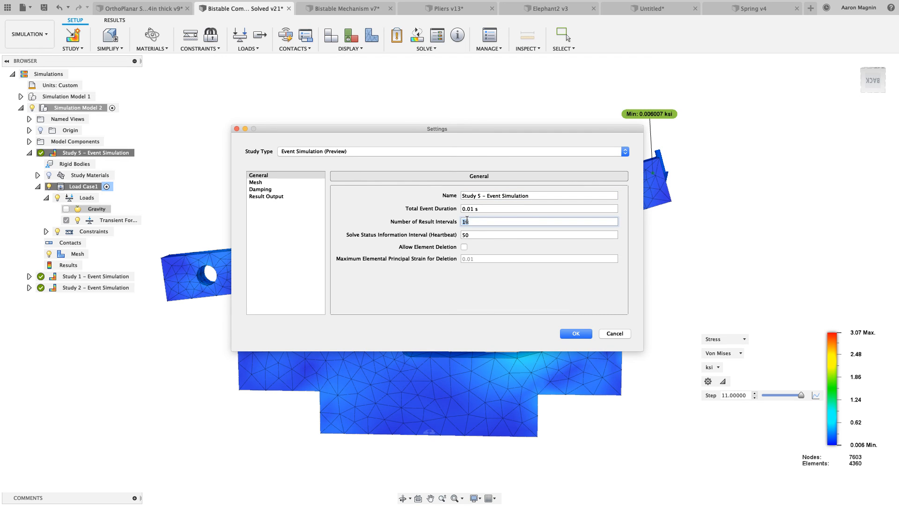
pyautogui.click(613, 334)
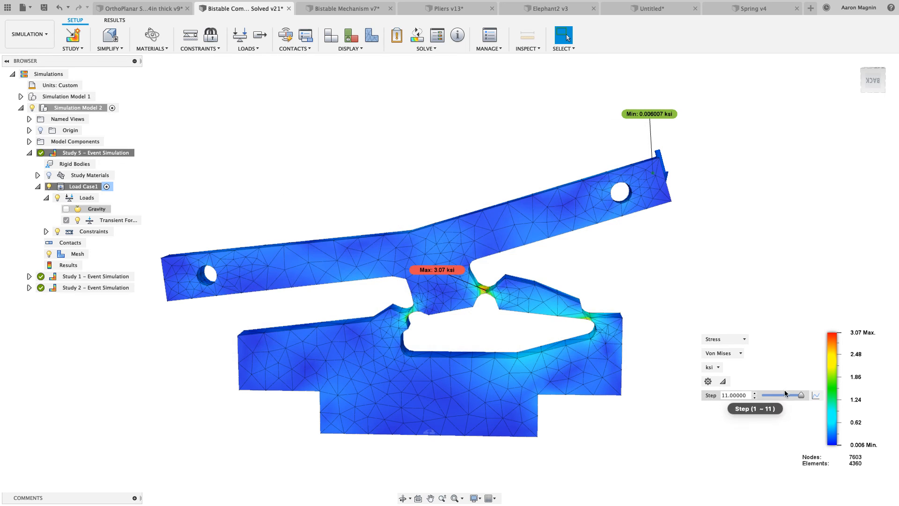
pyautogui.moveTo(801, 396); pyautogui.dragTo(779, 392)
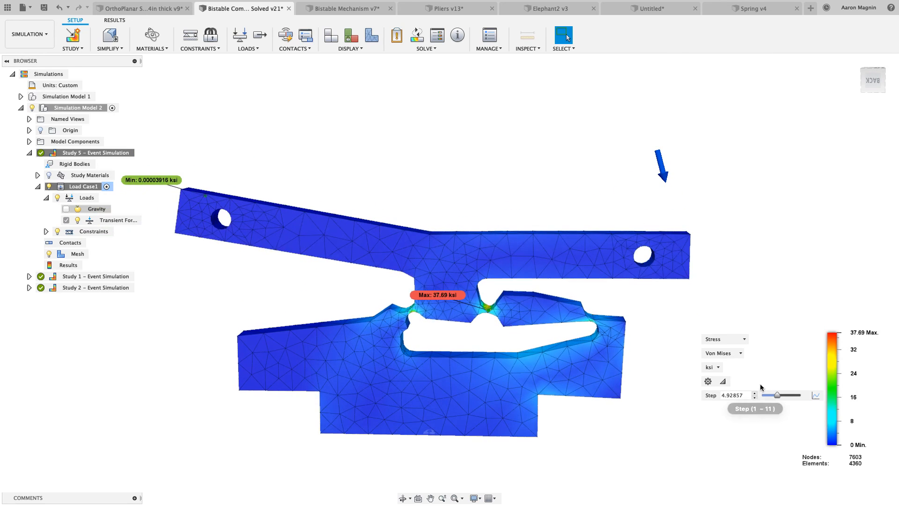
# Activate Study 1 - Event Simulation and scrub through its Y displacement results to step 11
pyautogui.doubleClick(129, 277)
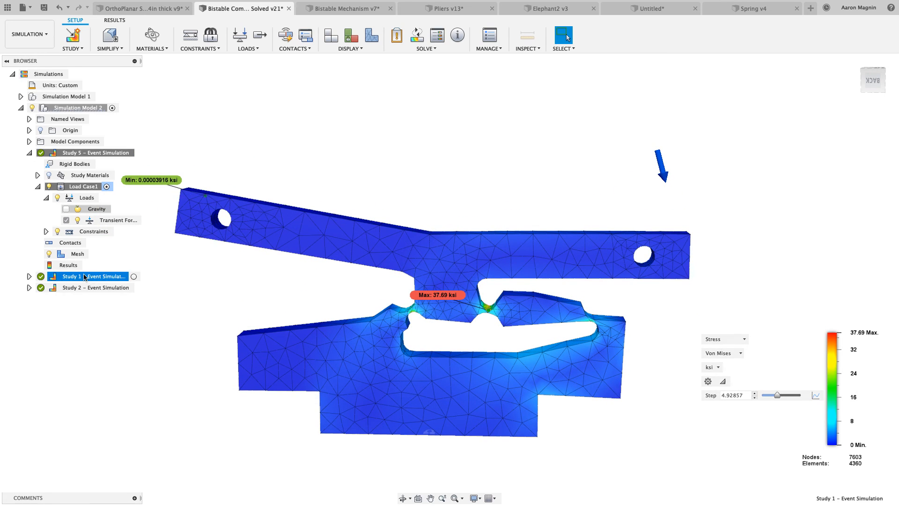
pyautogui.moveTo(796, 394)
pyautogui.mouseDown()
pyautogui.moveTo(776, 395)
pyautogui.moveTo(803, 395)
pyautogui.mouseUp()
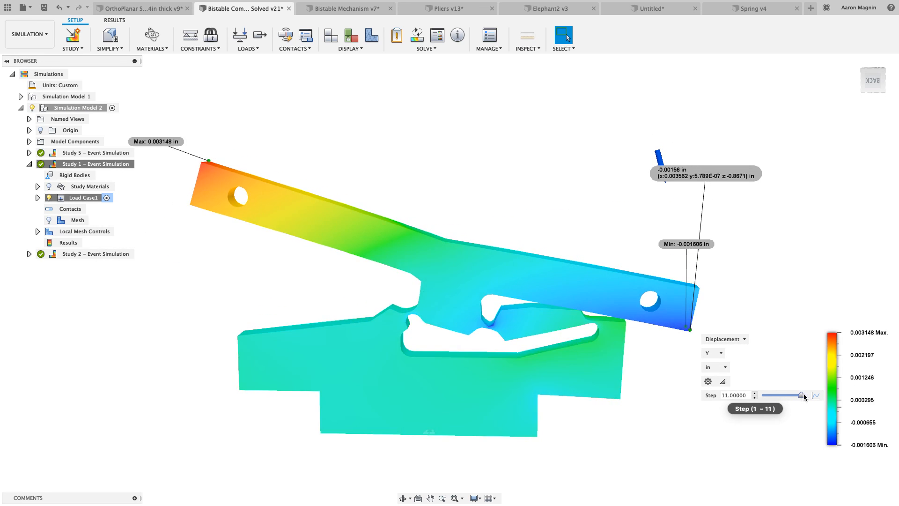
# Examine the magnitude curve of Study 1's transient force without changing it, and show the displacement at about step 10.167
pyautogui.click(37, 198)
pyautogui.click(47, 209)
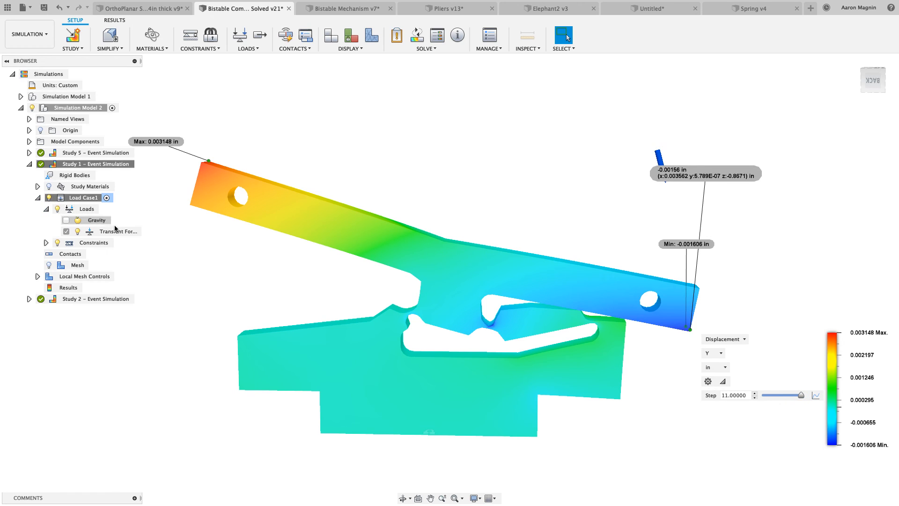
pyautogui.click(134, 232)
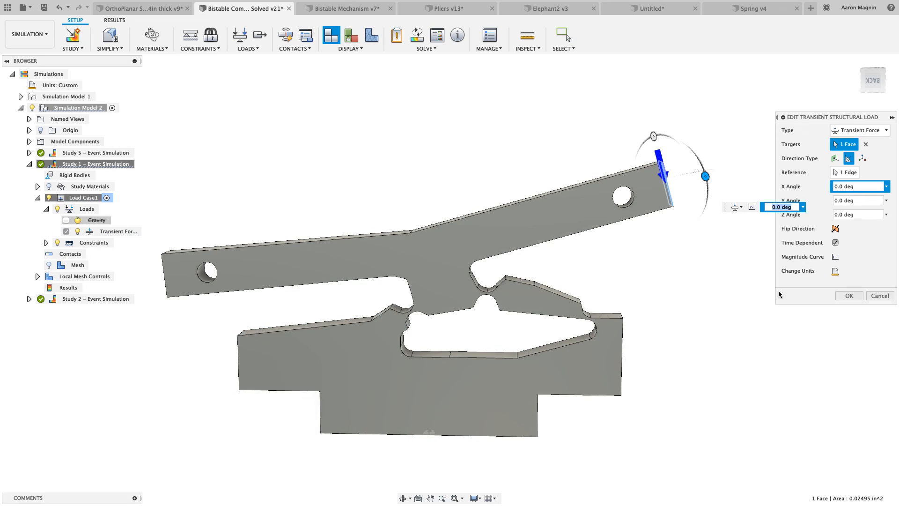
pyautogui.click(836, 257)
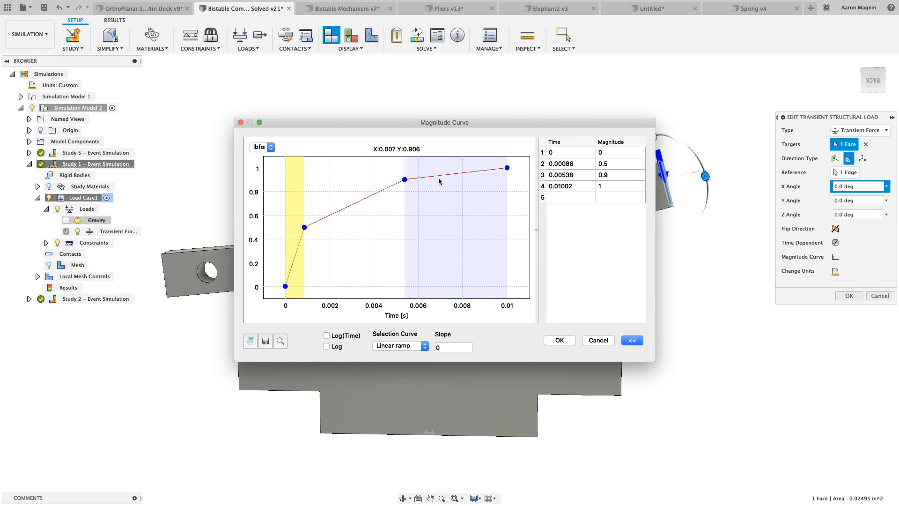
pyautogui.click(594, 342)
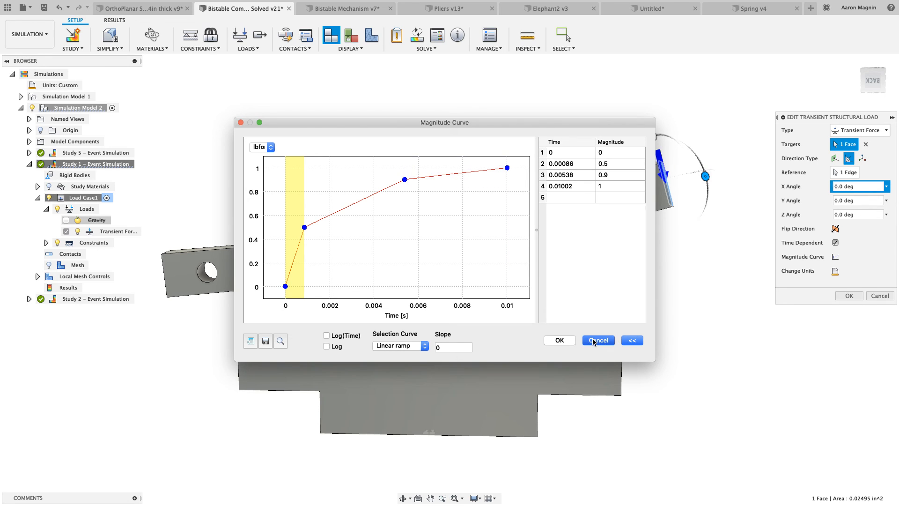
pyautogui.click(876, 296)
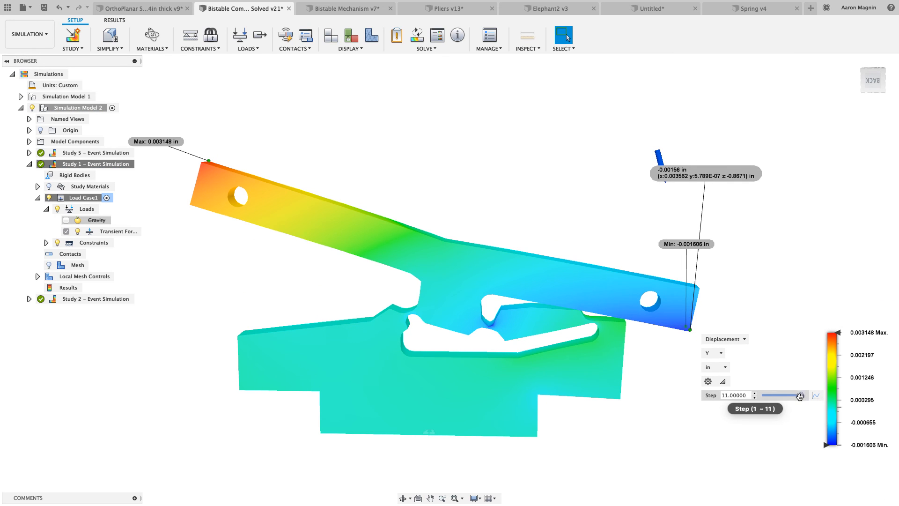
pyautogui.moveTo(800, 395)
pyautogui.mouseDown()
pyautogui.moveTo(790, 396)
pyautogui.moveTo(798, 396)
pyautogui.mouseUp()
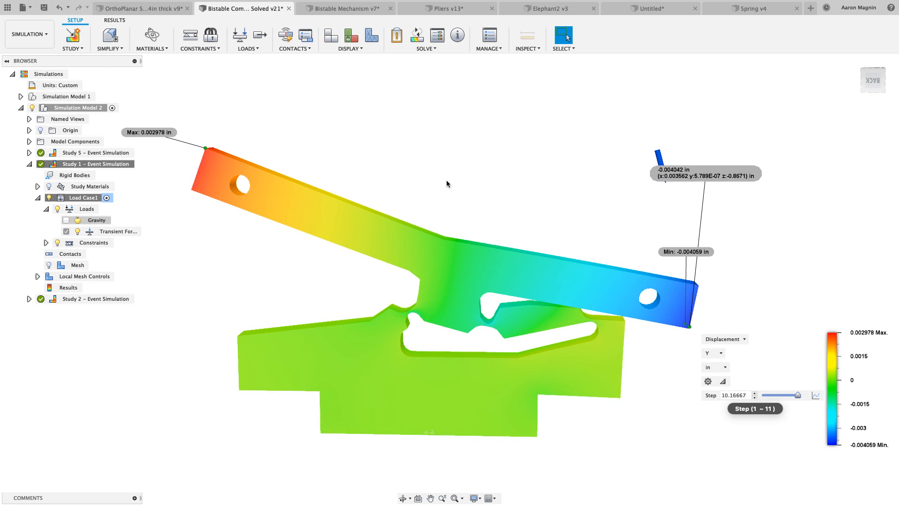
# Activate Study 2 - Event Simulation, scrub its stress results to step 11, and examine its transient force's magnitude curve
pyautogui.doubleClick(106, 299)
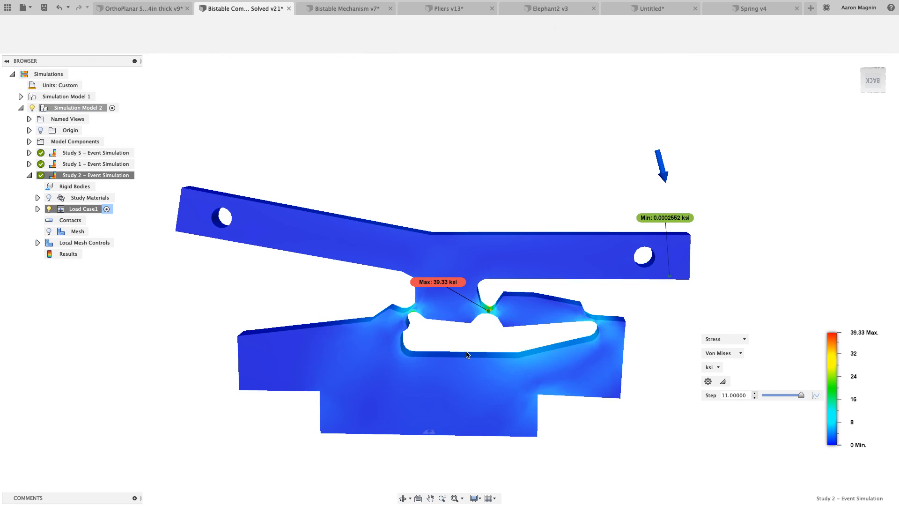
pyautogui.moveTo(794, 395)
pyautogui.mouseDown()
pyautogui.moveTo(761, 396)
pyautogui.moveTo(802, 395)
pyautogui.mouseUp()
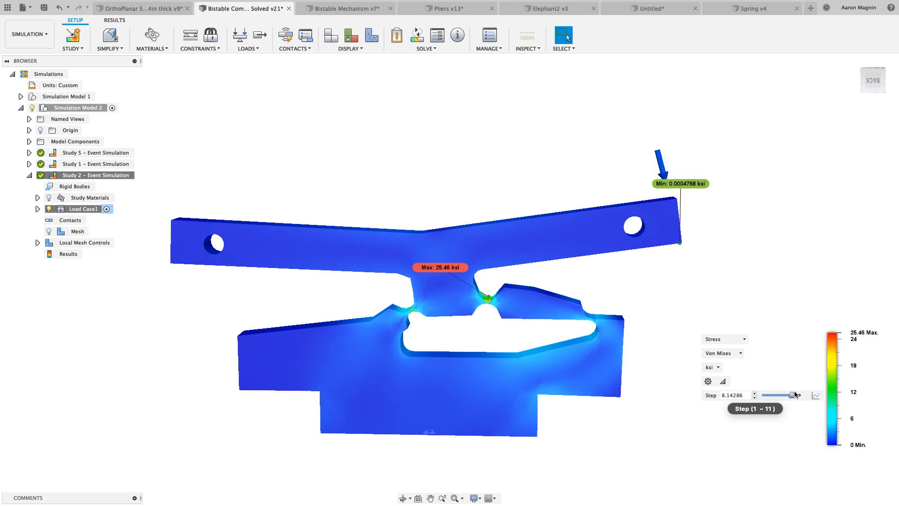
pyautogui.click(37, 208)
pyautogui.click(48, 221)
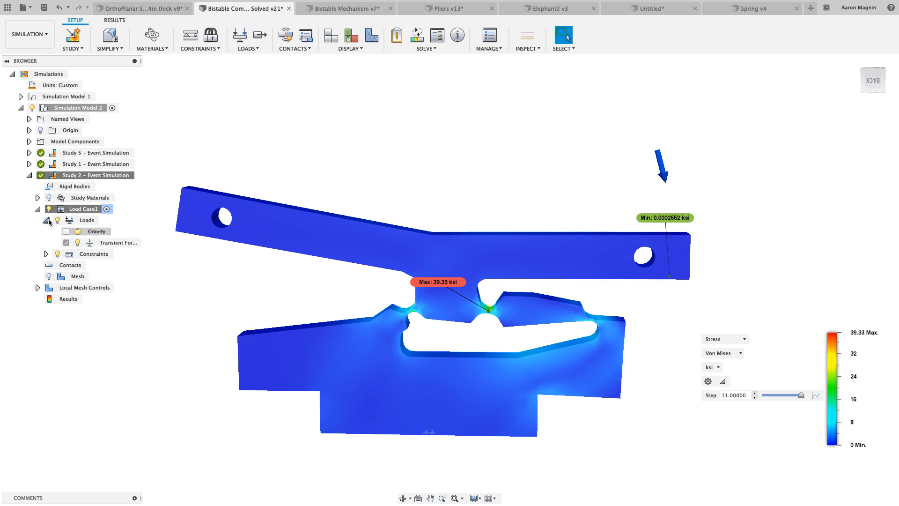
pyautogui.click(135, 243)
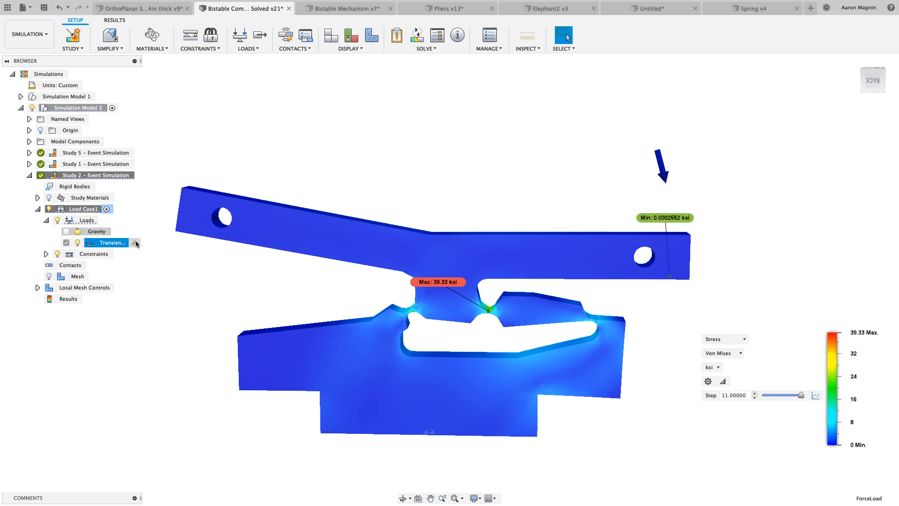
pyautogui.click(134, 243)
pyautogui.click(834, 257)
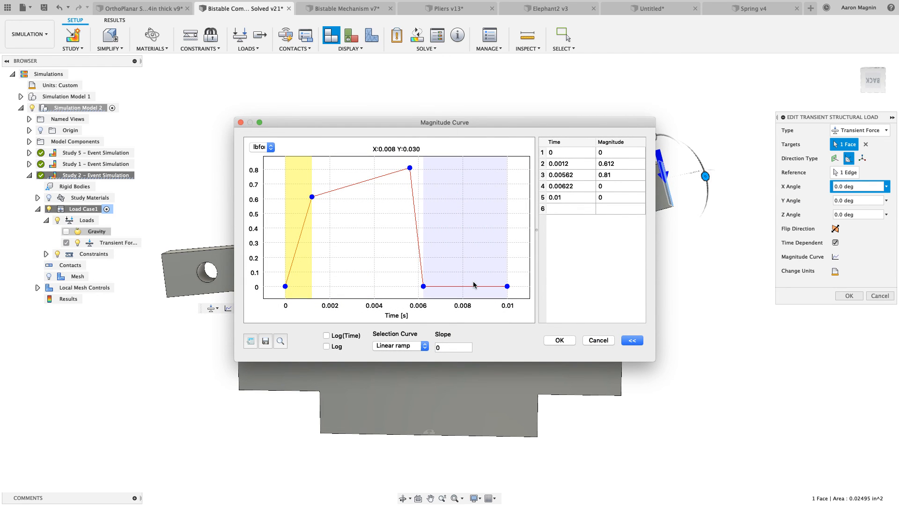
pyautogui.click(595, 341)
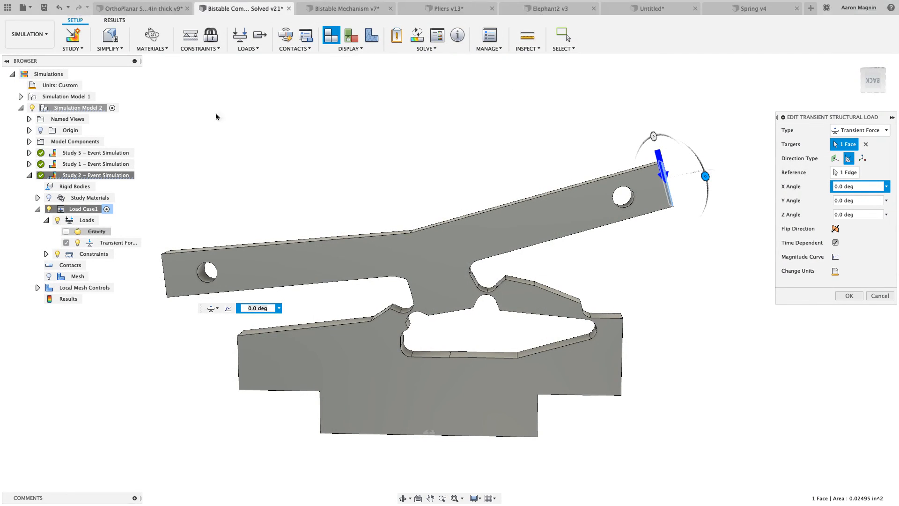
# Switch to the Bistable Mechanism v7 document's Simulation workspace and show the Single Push study's displacement at about step 14.69
pyautogui.click(345, 9)
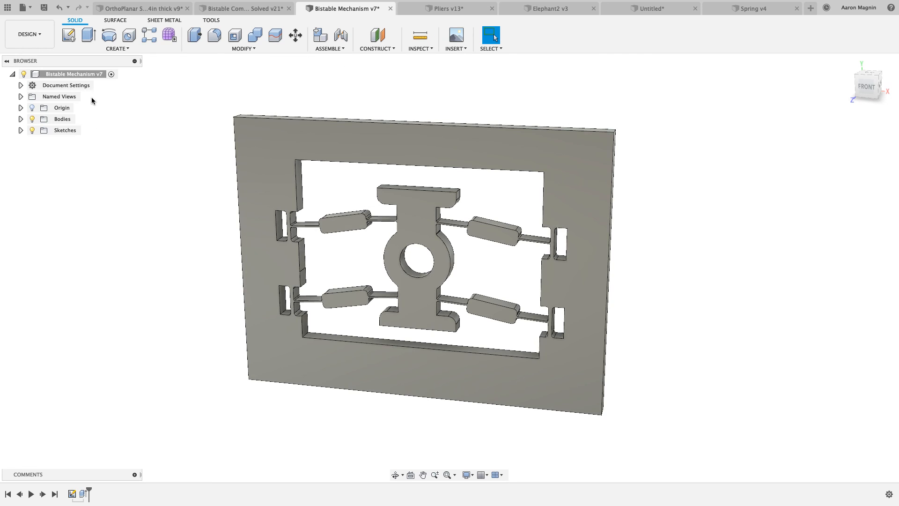
pyautogui.click(29, 34)
pyautogui.click(27, 123)
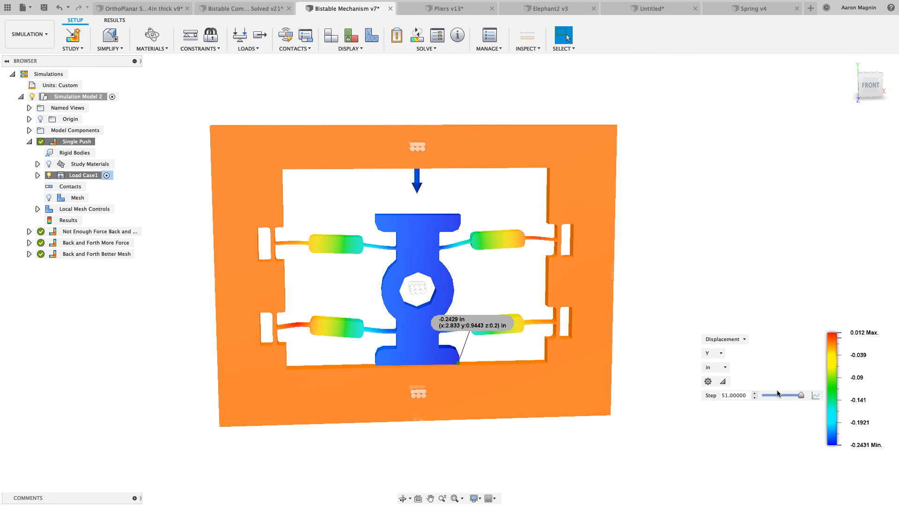
pyautogui.moveTo(801, 395); pyautogui.dragTo(773, 396)
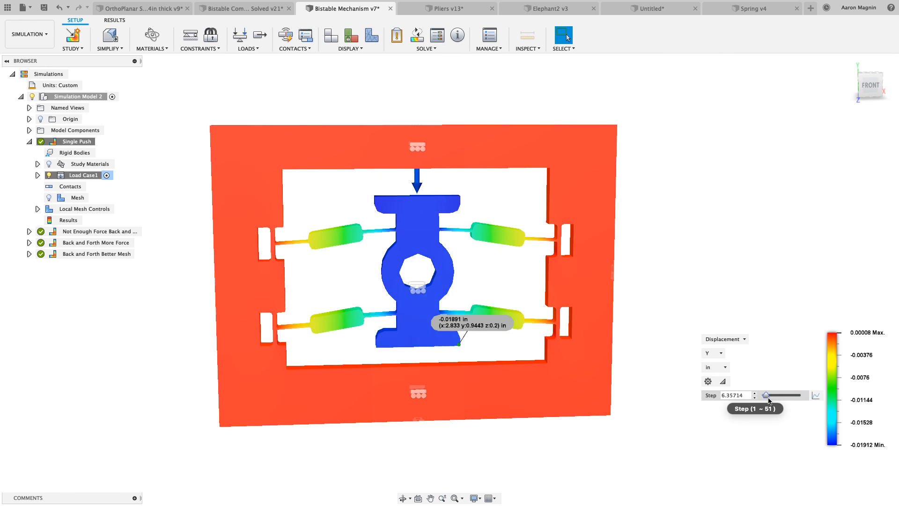
# Examine the magnitude curve of the Single Push study's transient force, and leave the load unchanged
pyautogui.click(38, 175)
pyautogui.click(47, 187)
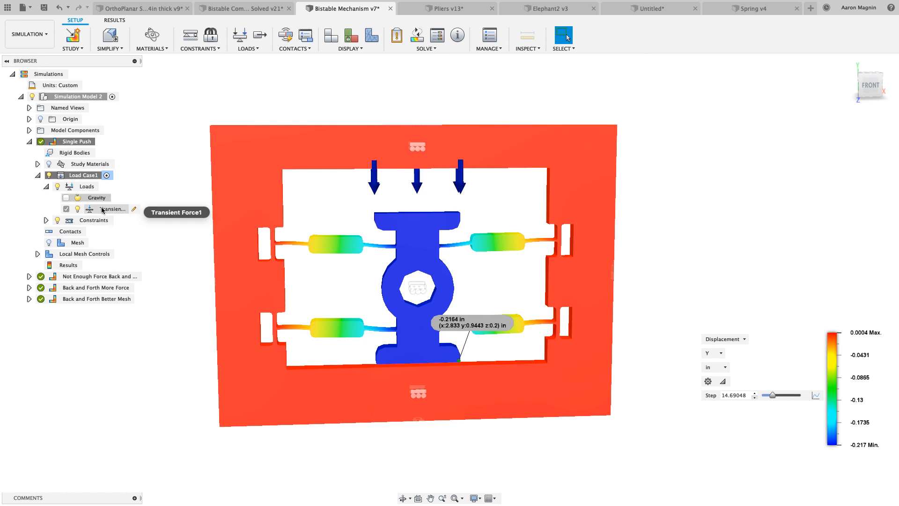
pyautogui.click(134, 209)
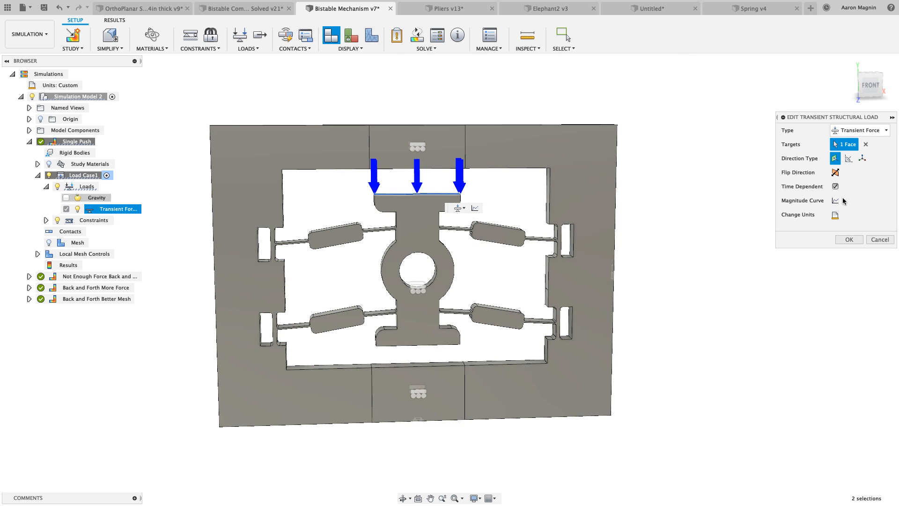
pyautogui.click(835, 200)
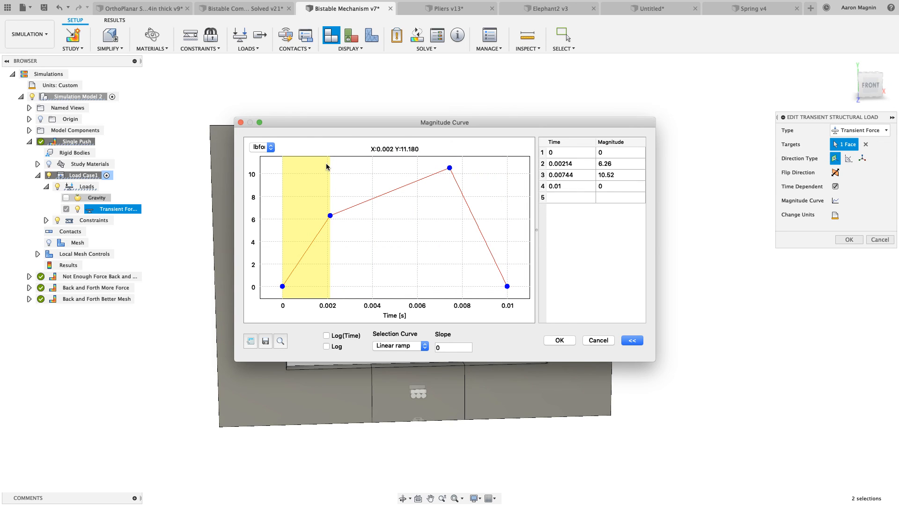
pyautogui.click(598, 341)
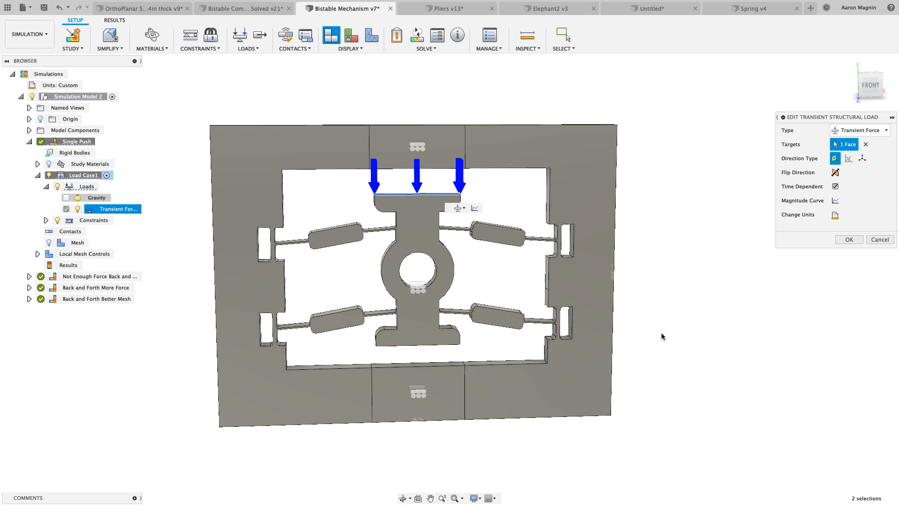
pyautogui.click(880, 239)
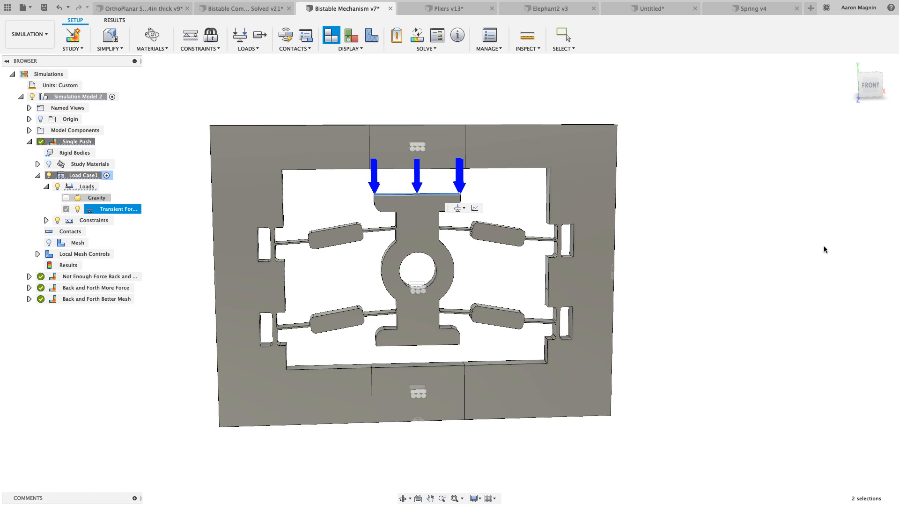